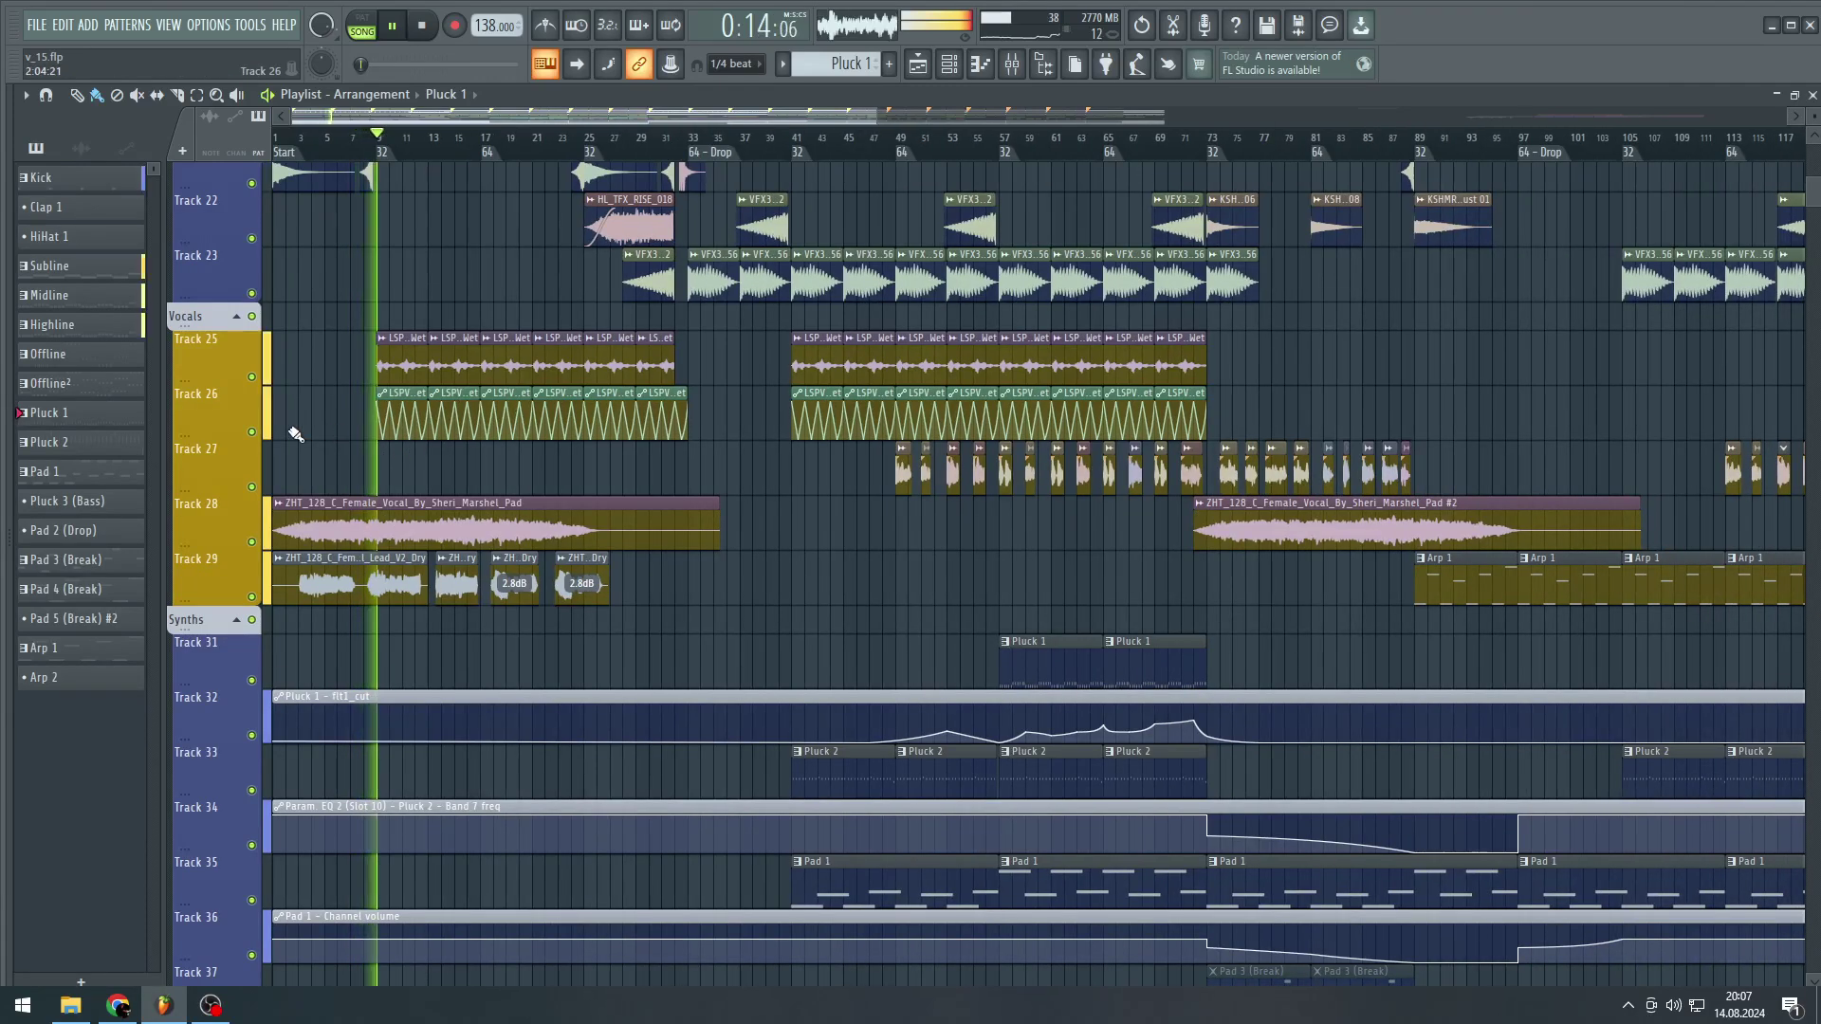
- Inspect the root note setting of the VFX1 Tonal FX 61 C sample on Track 19 and close its channel settings
scroll(361, 516, "up", 6)
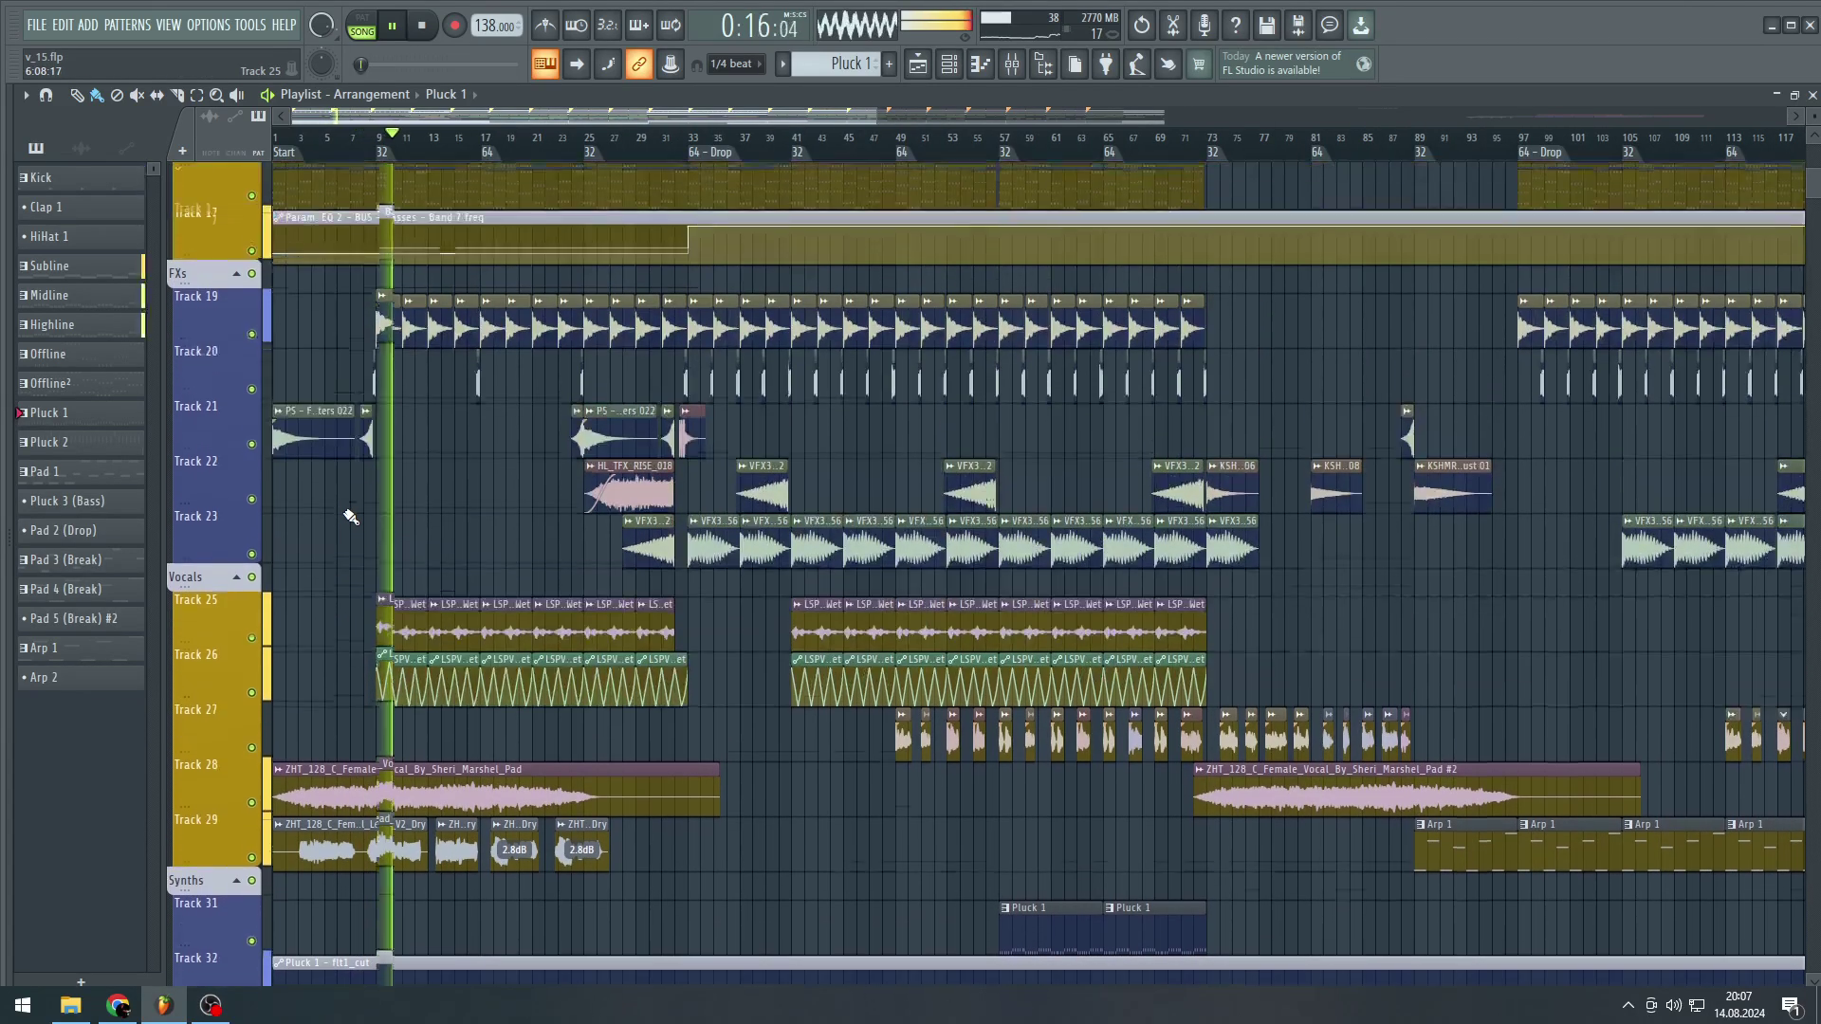
scroll(344, 507, "up", 1)
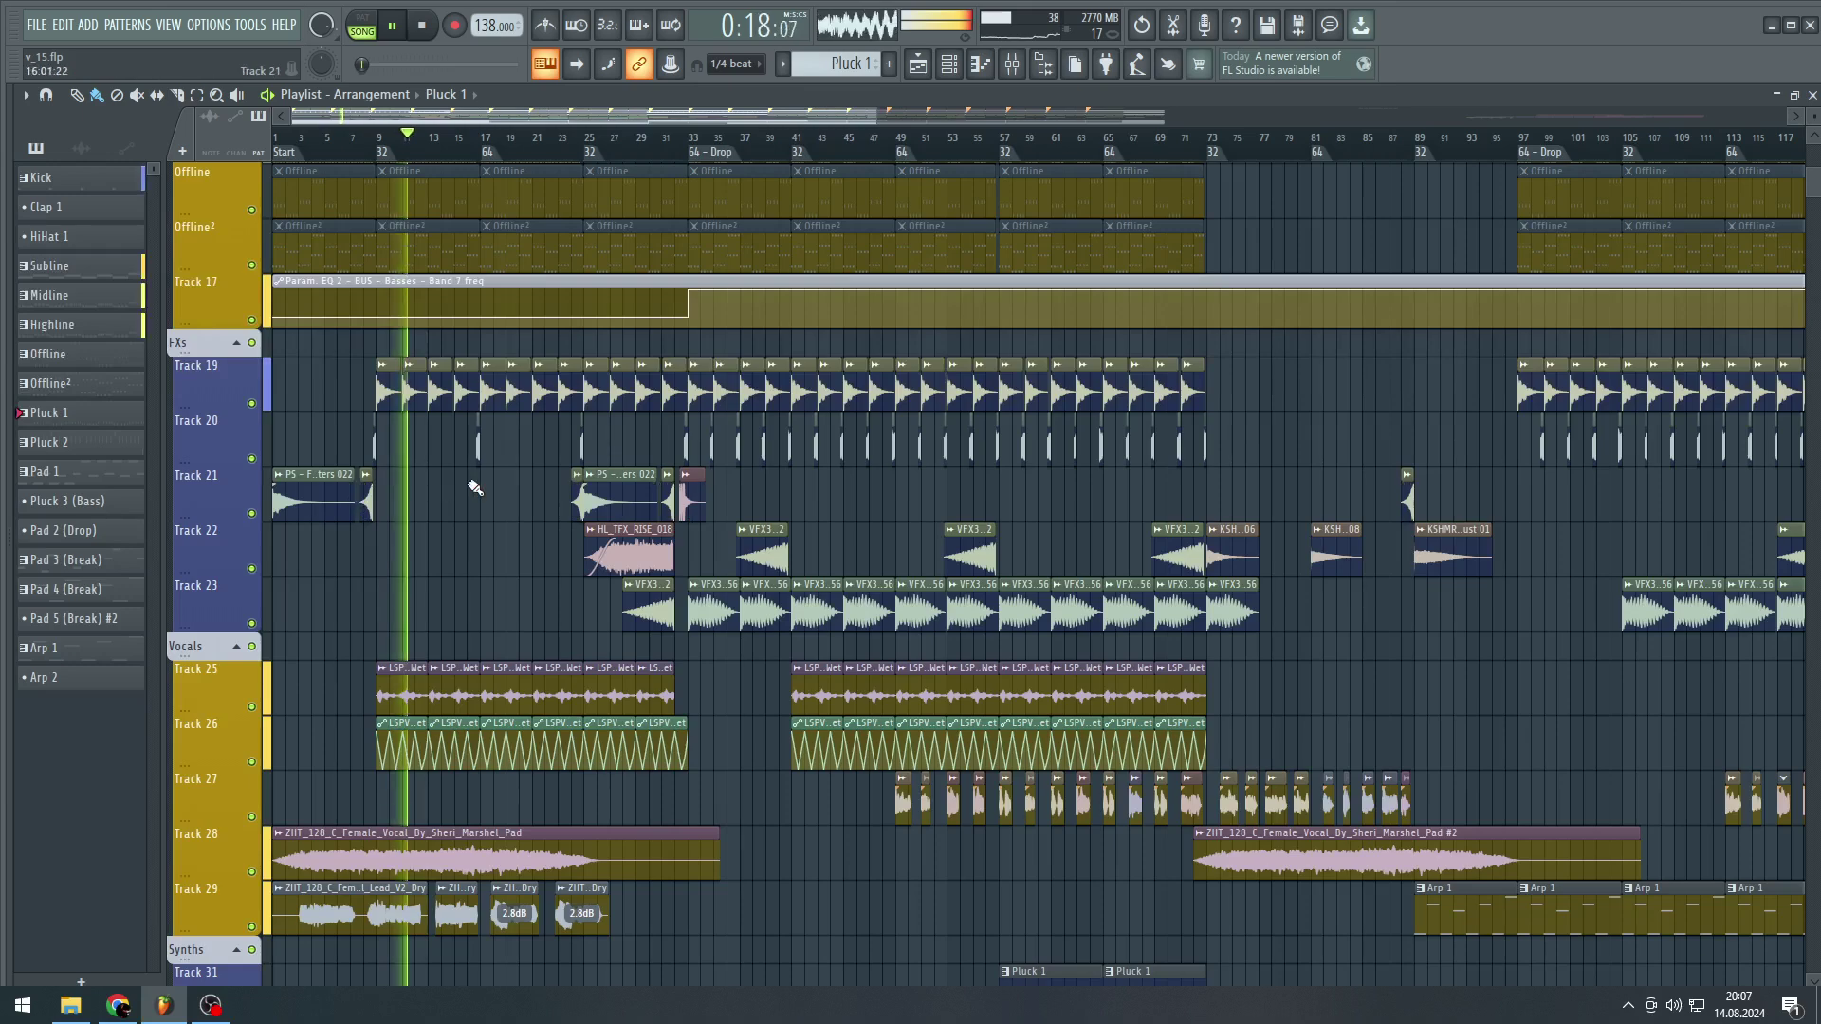
scroll(456, 408, "up", 7)
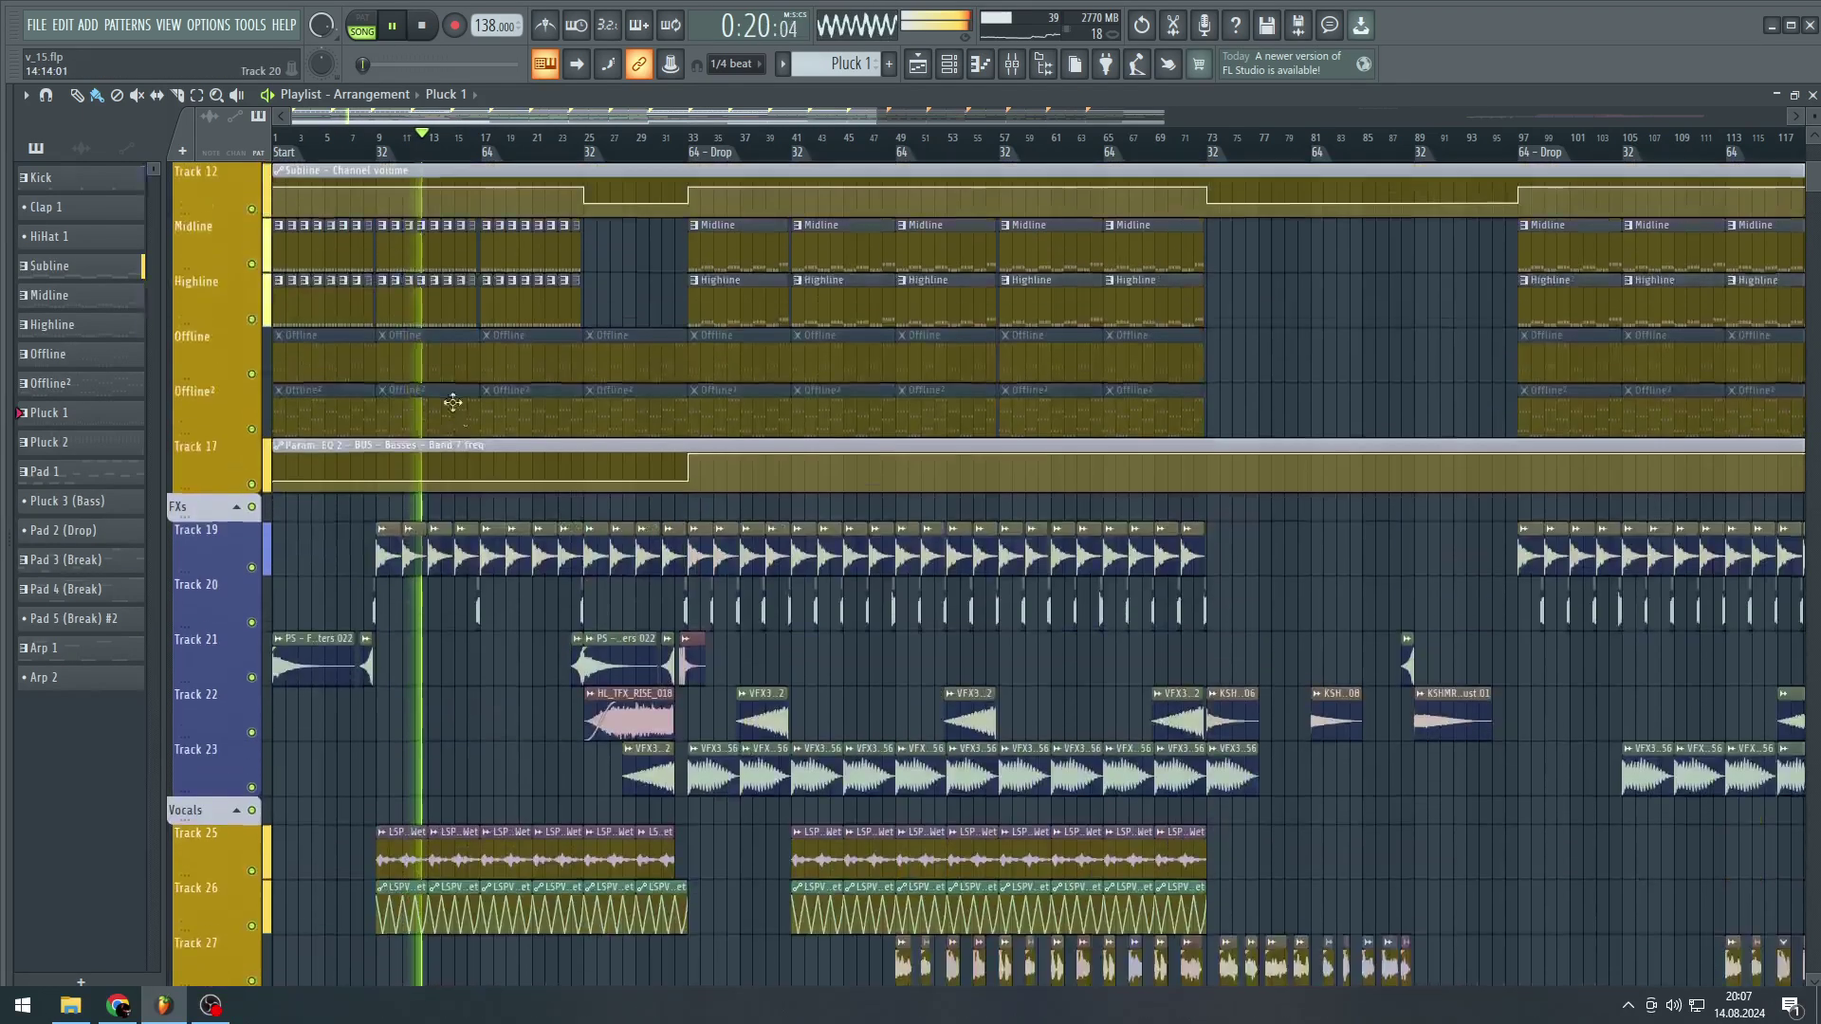
scroll(446, 418, "down", 7)
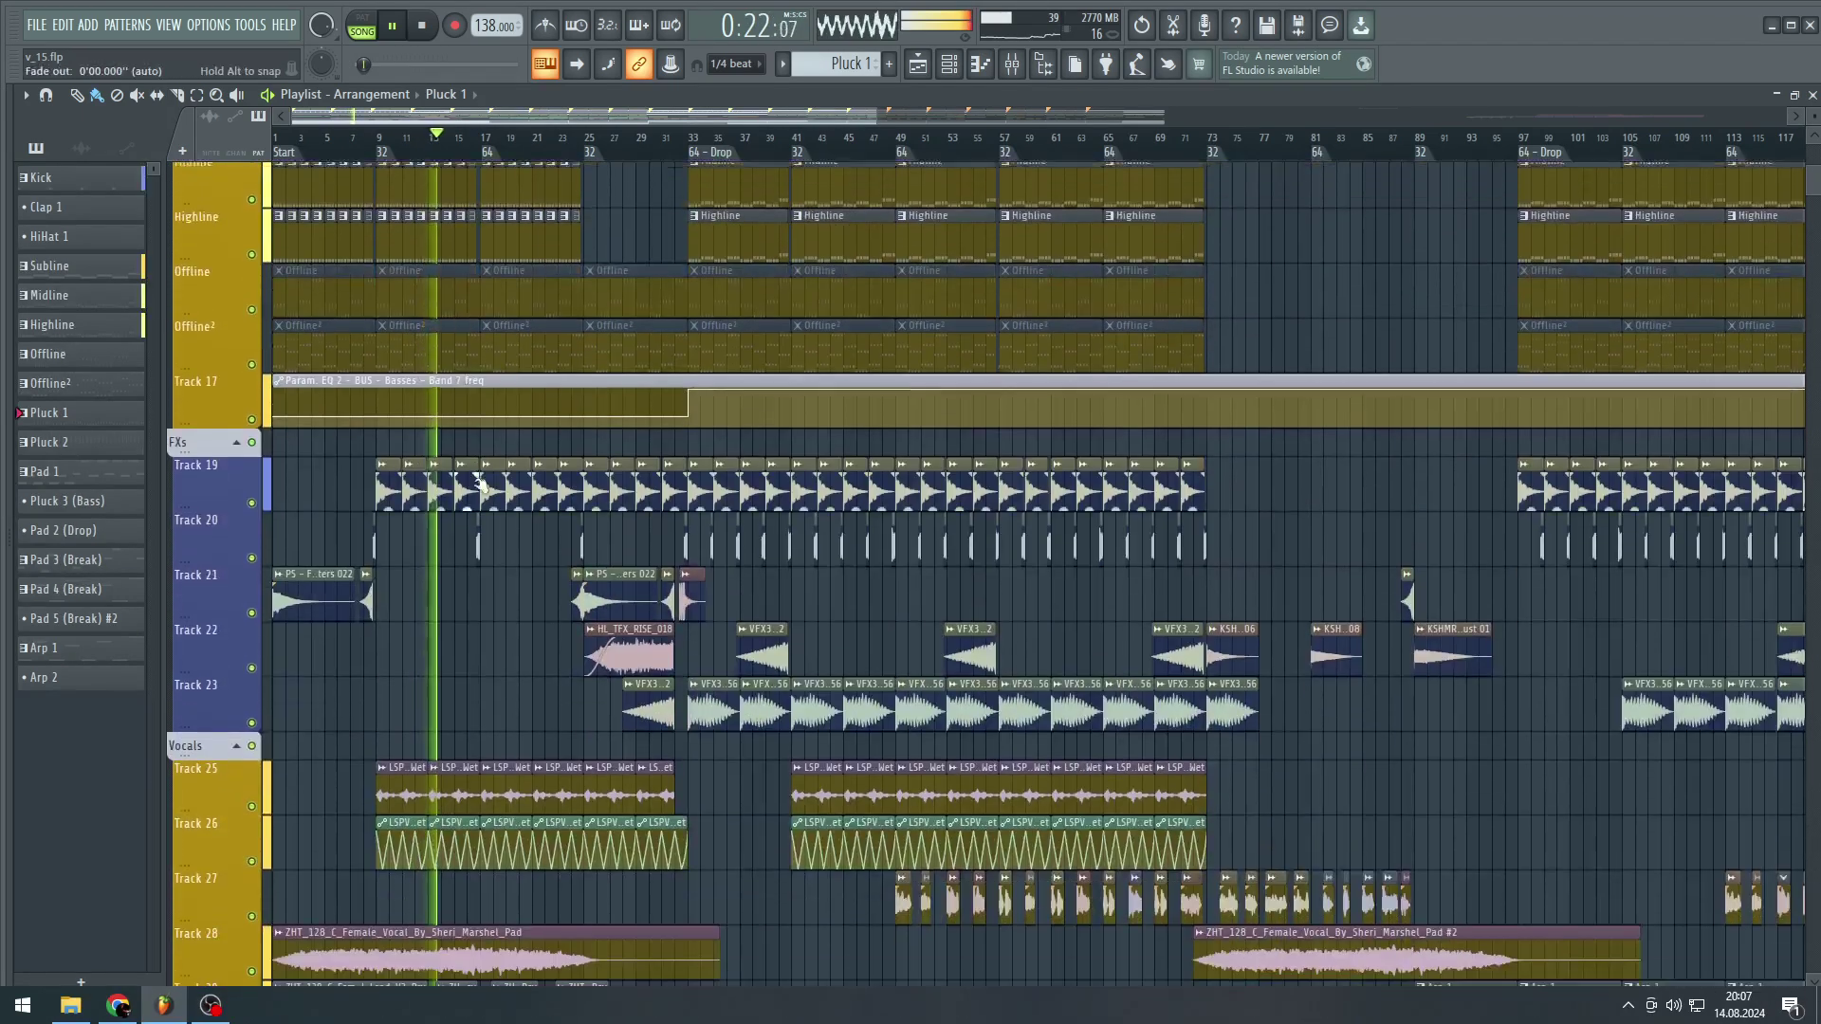
scroll(431, 427, "up", 7)
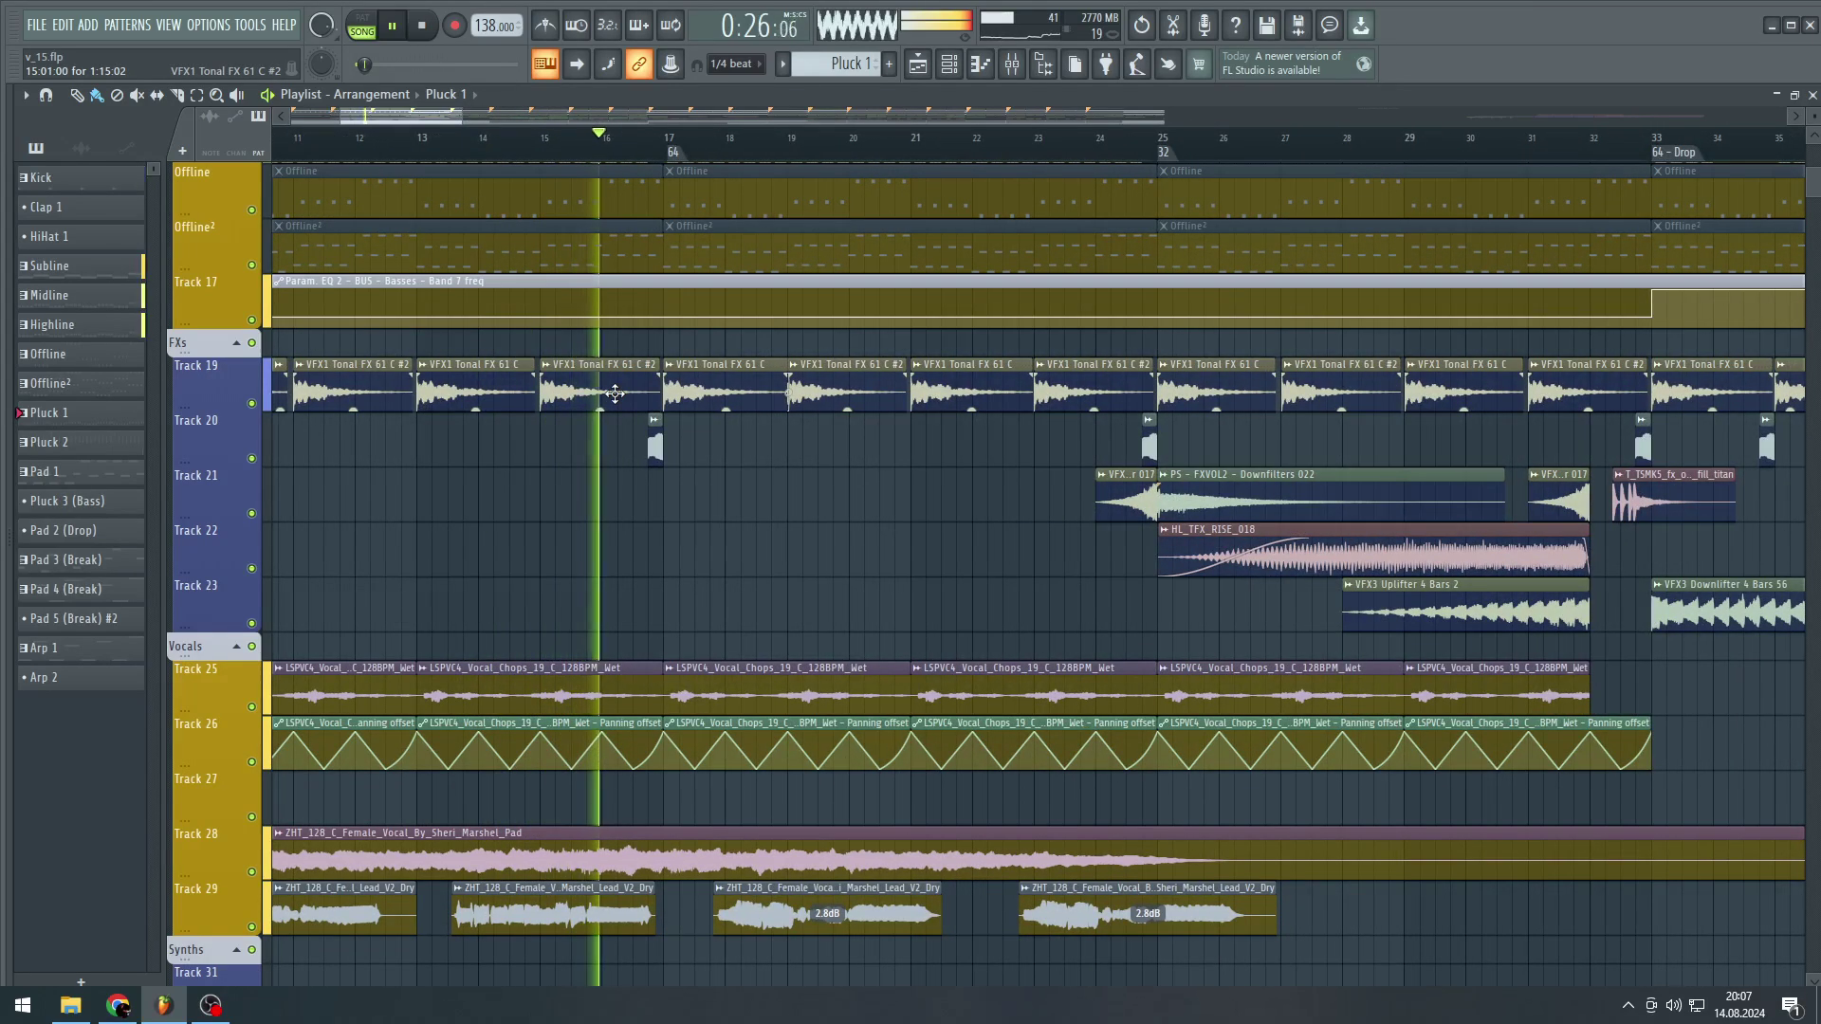
double_click(715, 400)
left_click(211, 340)
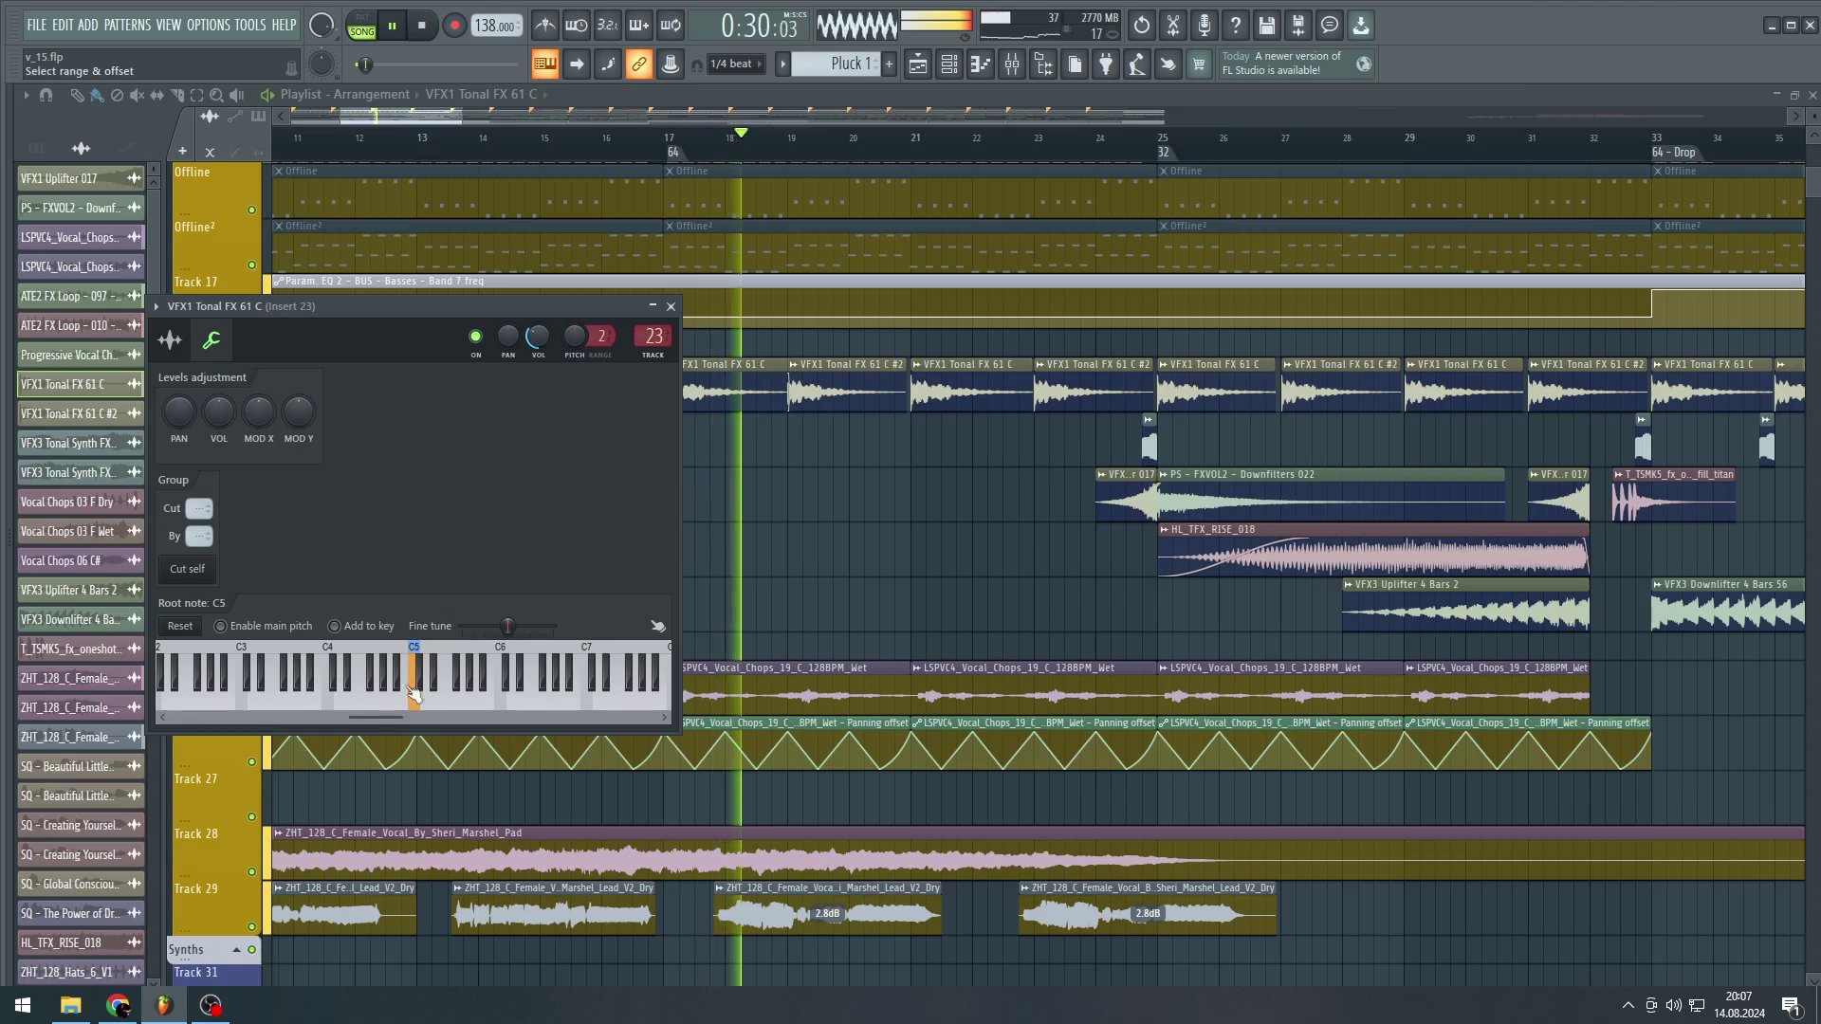
left_click(670, 307)
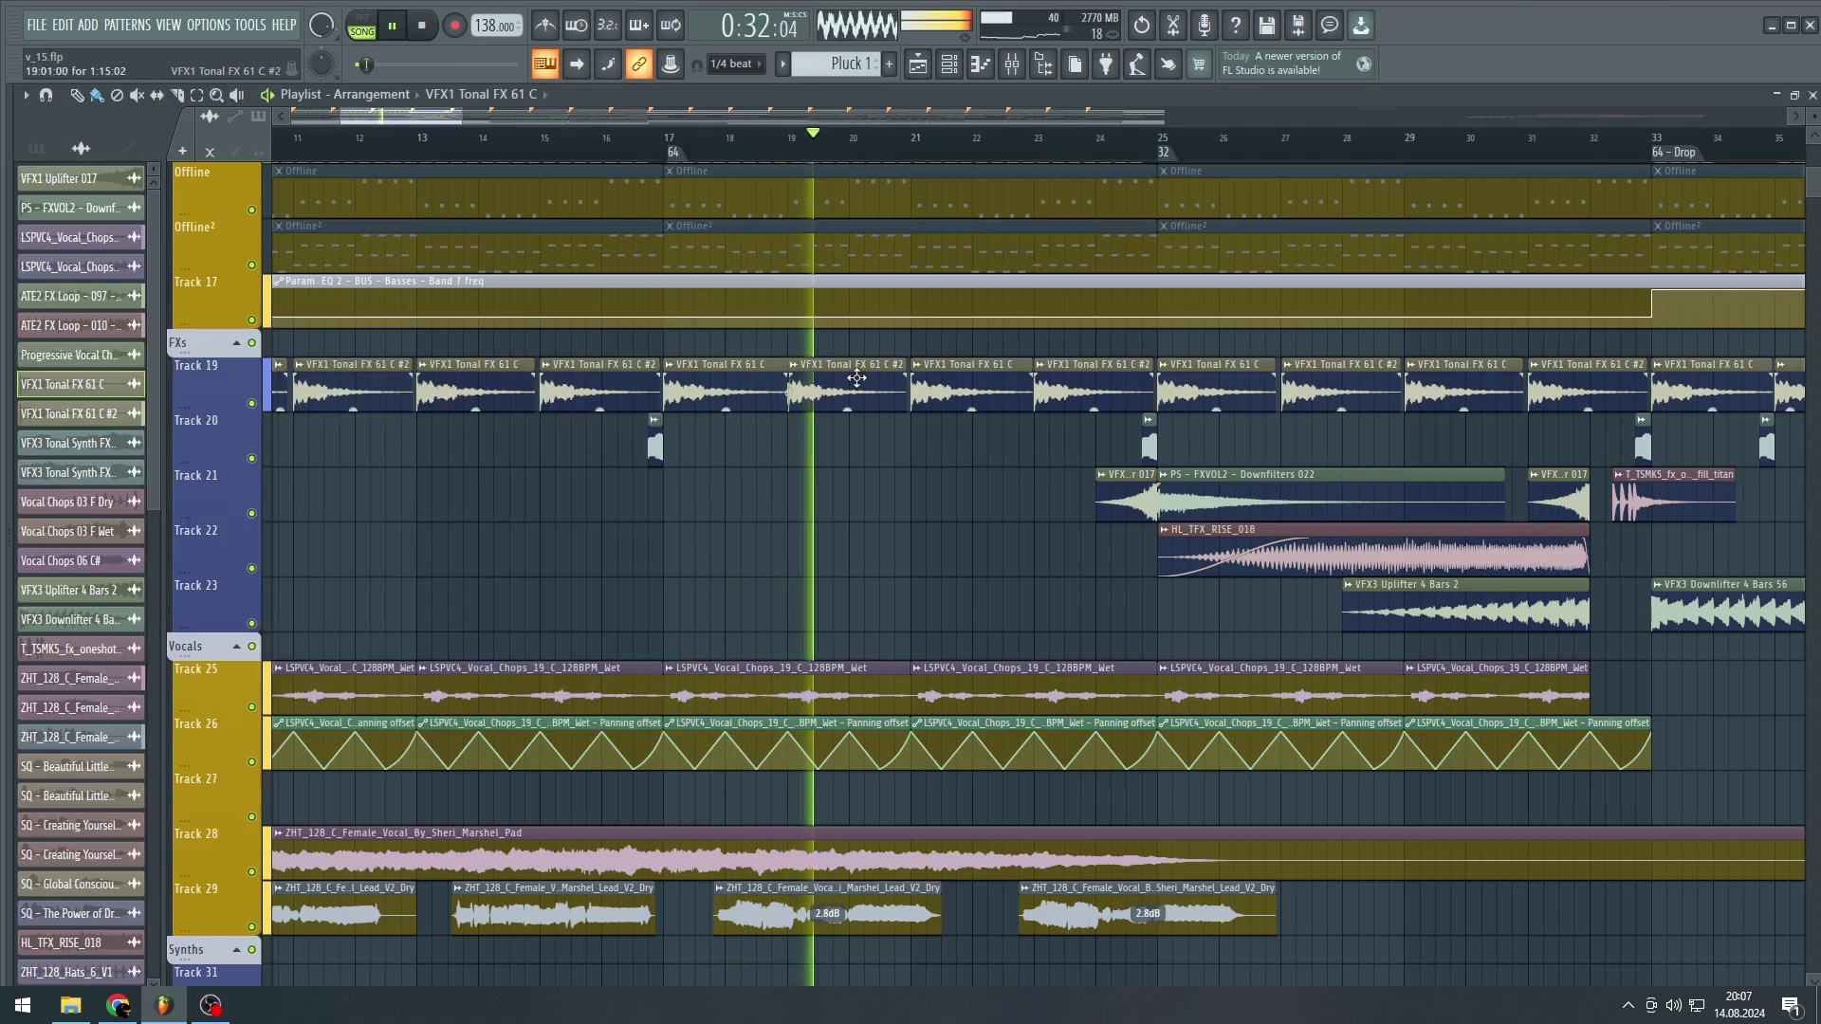
- Inspect the root note setting of the VFX1 Tonal FX 61 C #2 sample and close its channel settings
double_click(493, 380)
left_click(237, 364)
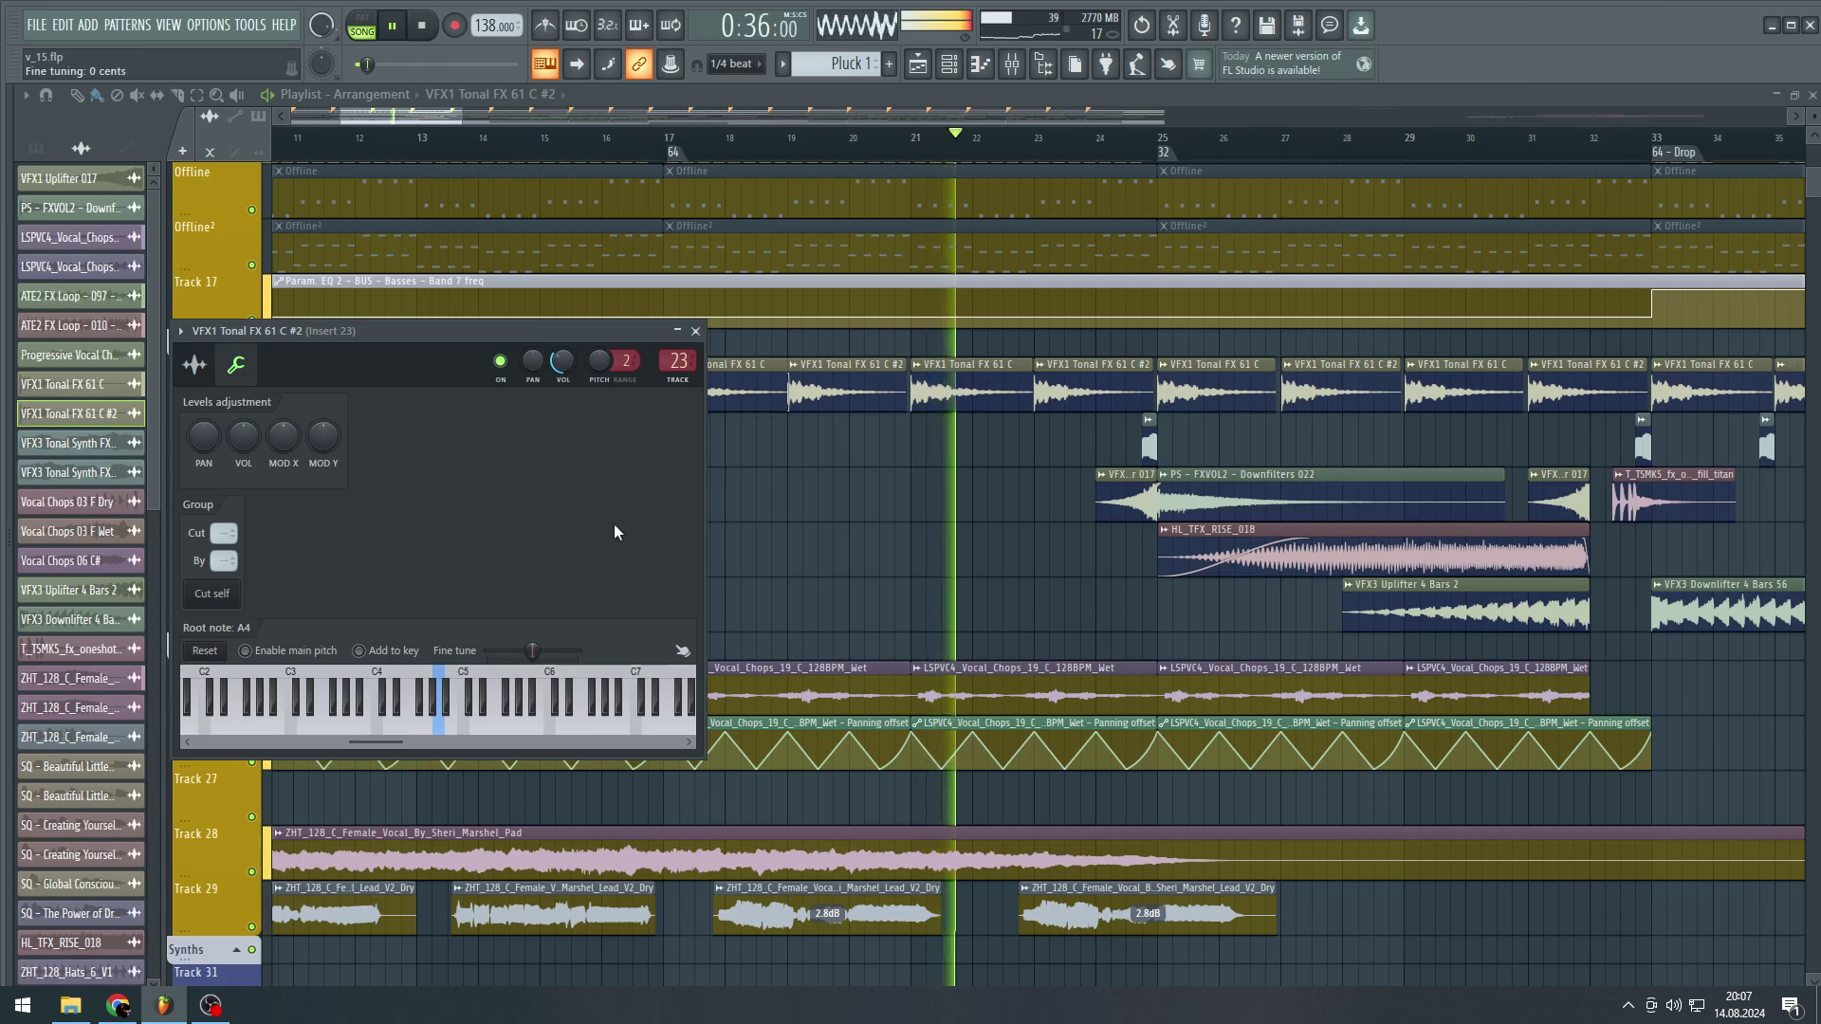
key("Escape")
- Examine the FX, vocal and bass tracks of the arrangement leading up to the drop
scroll(1138, 472, "down", 8)
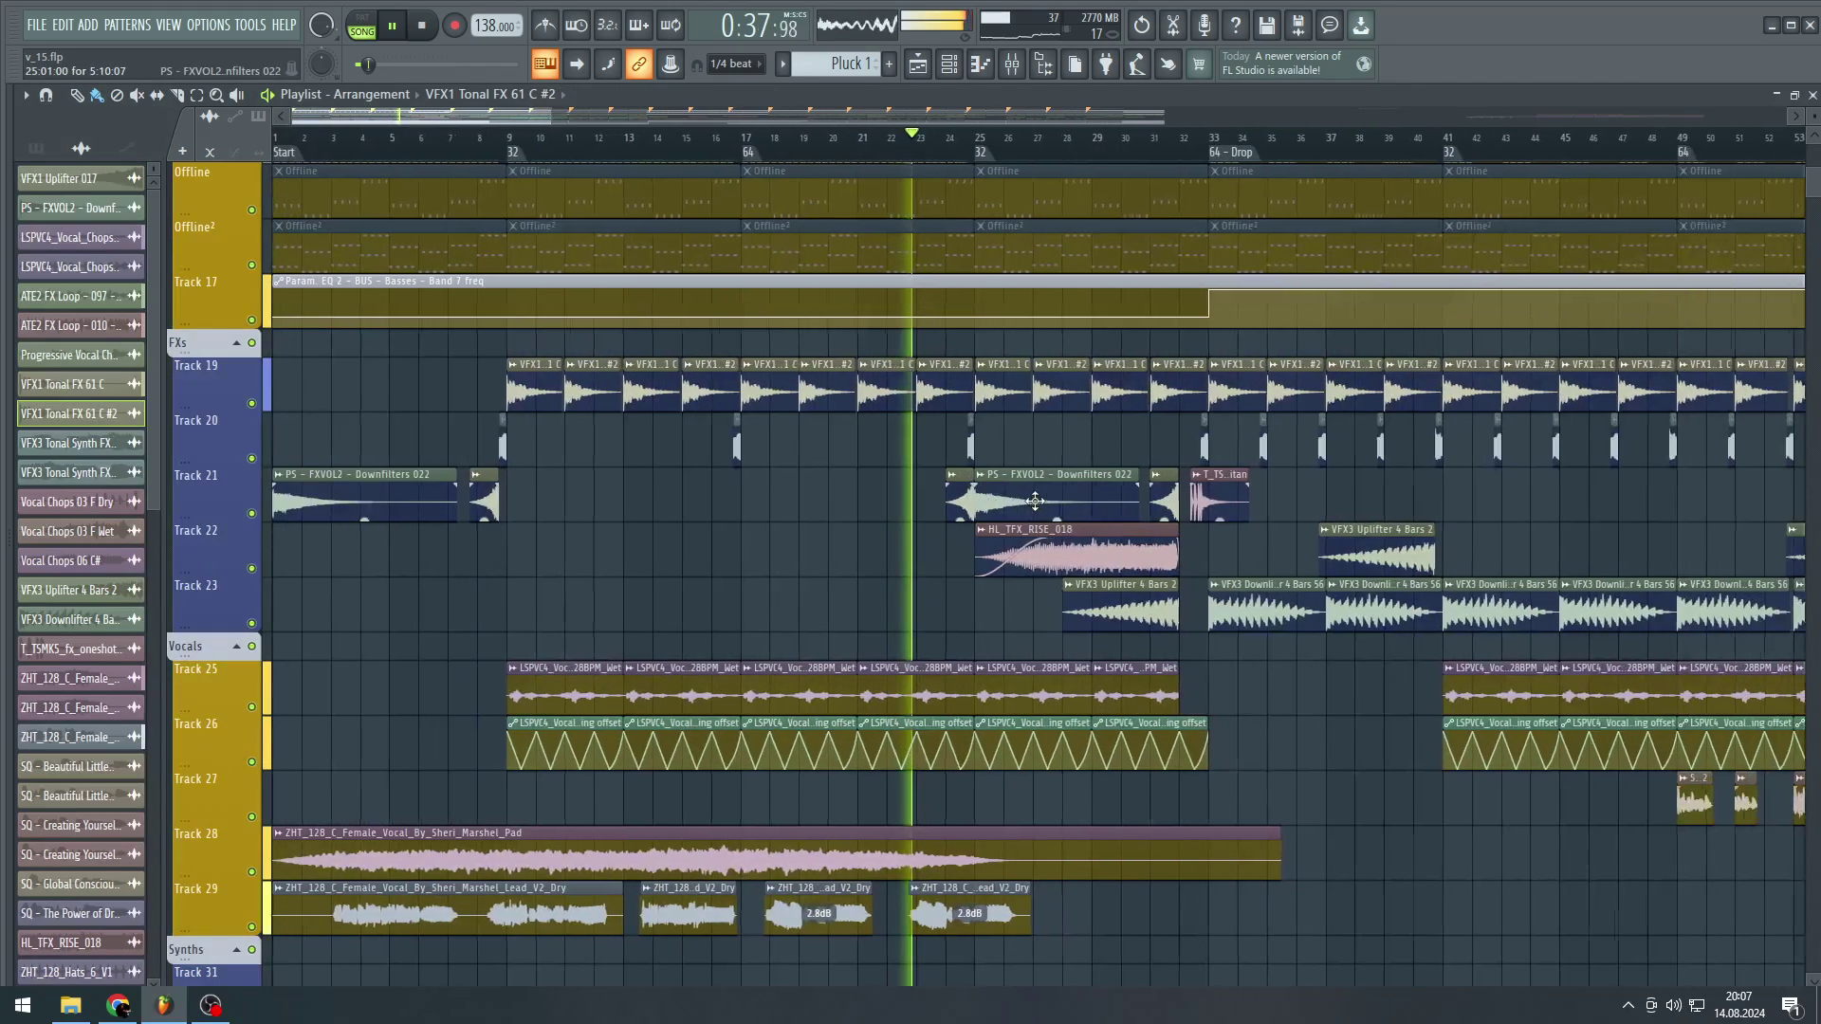
left_click_drag(970, 652, 946, 486)
scroll(951, 489, "down", 7)
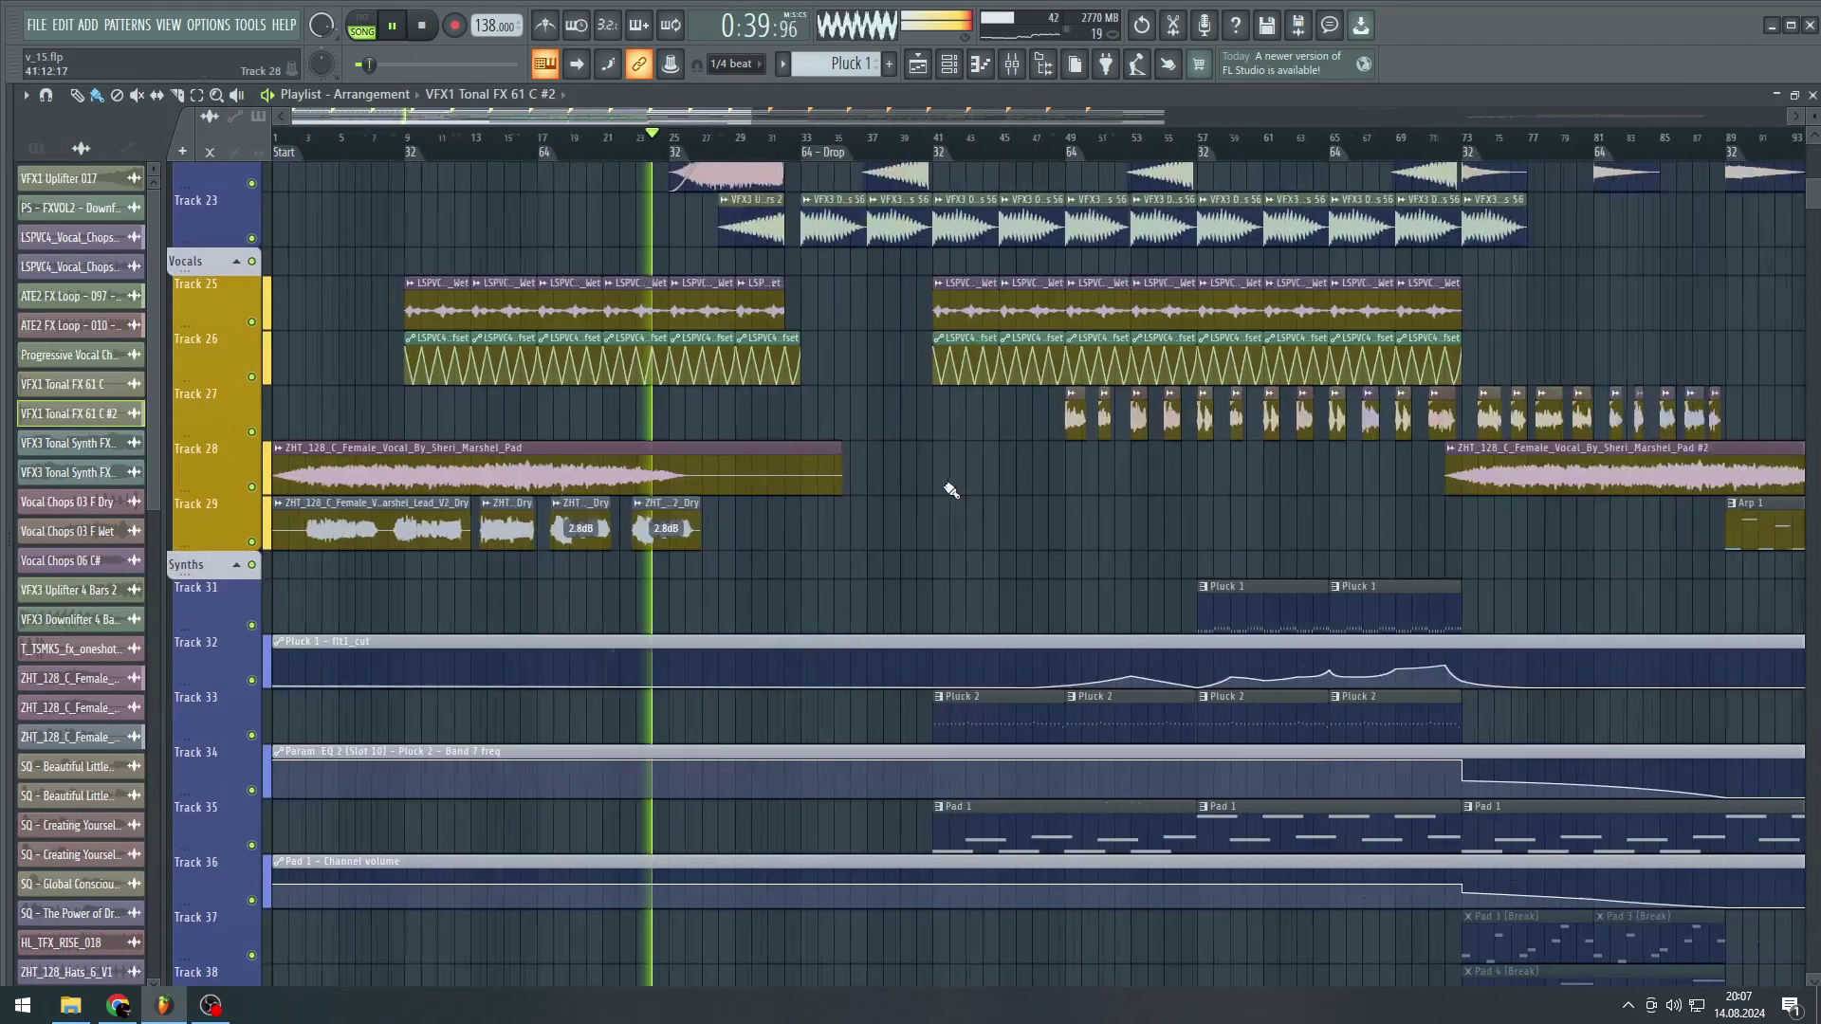
scroll(270, 482, "up", 5)
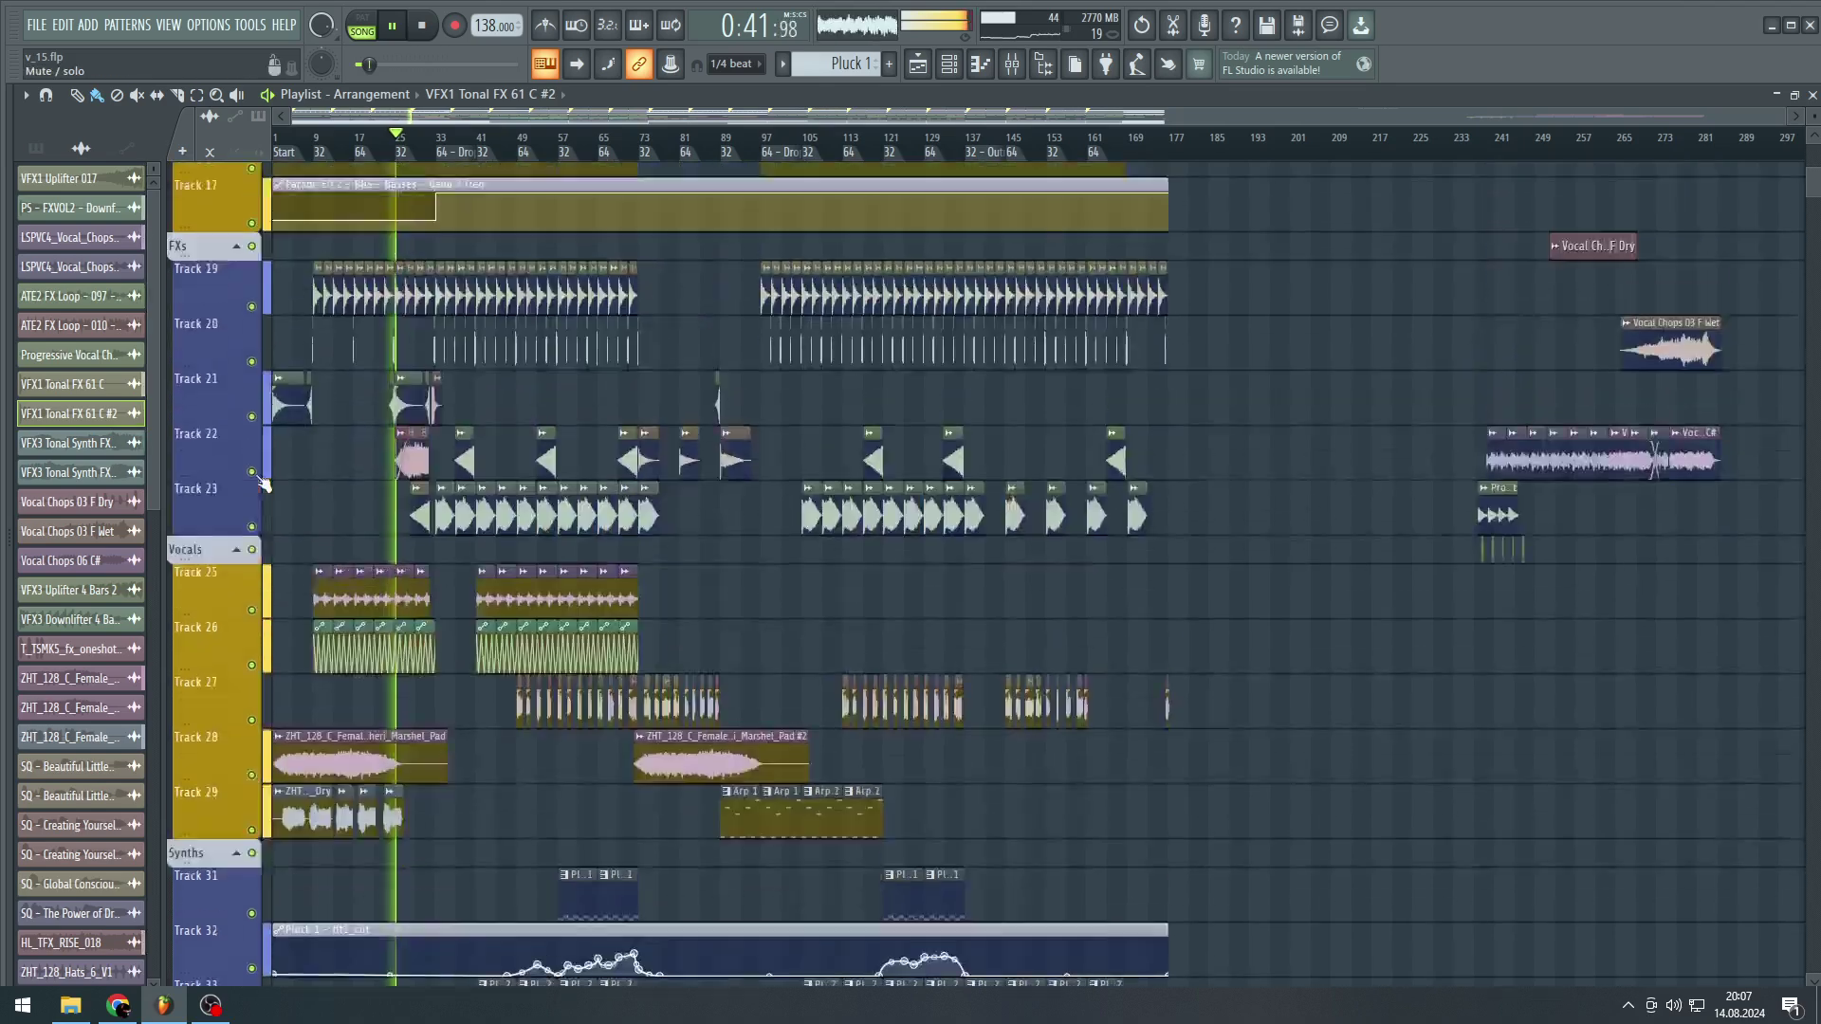
scroll(286, 457, "up", 5)
scroll(356, 487, "up", 6)
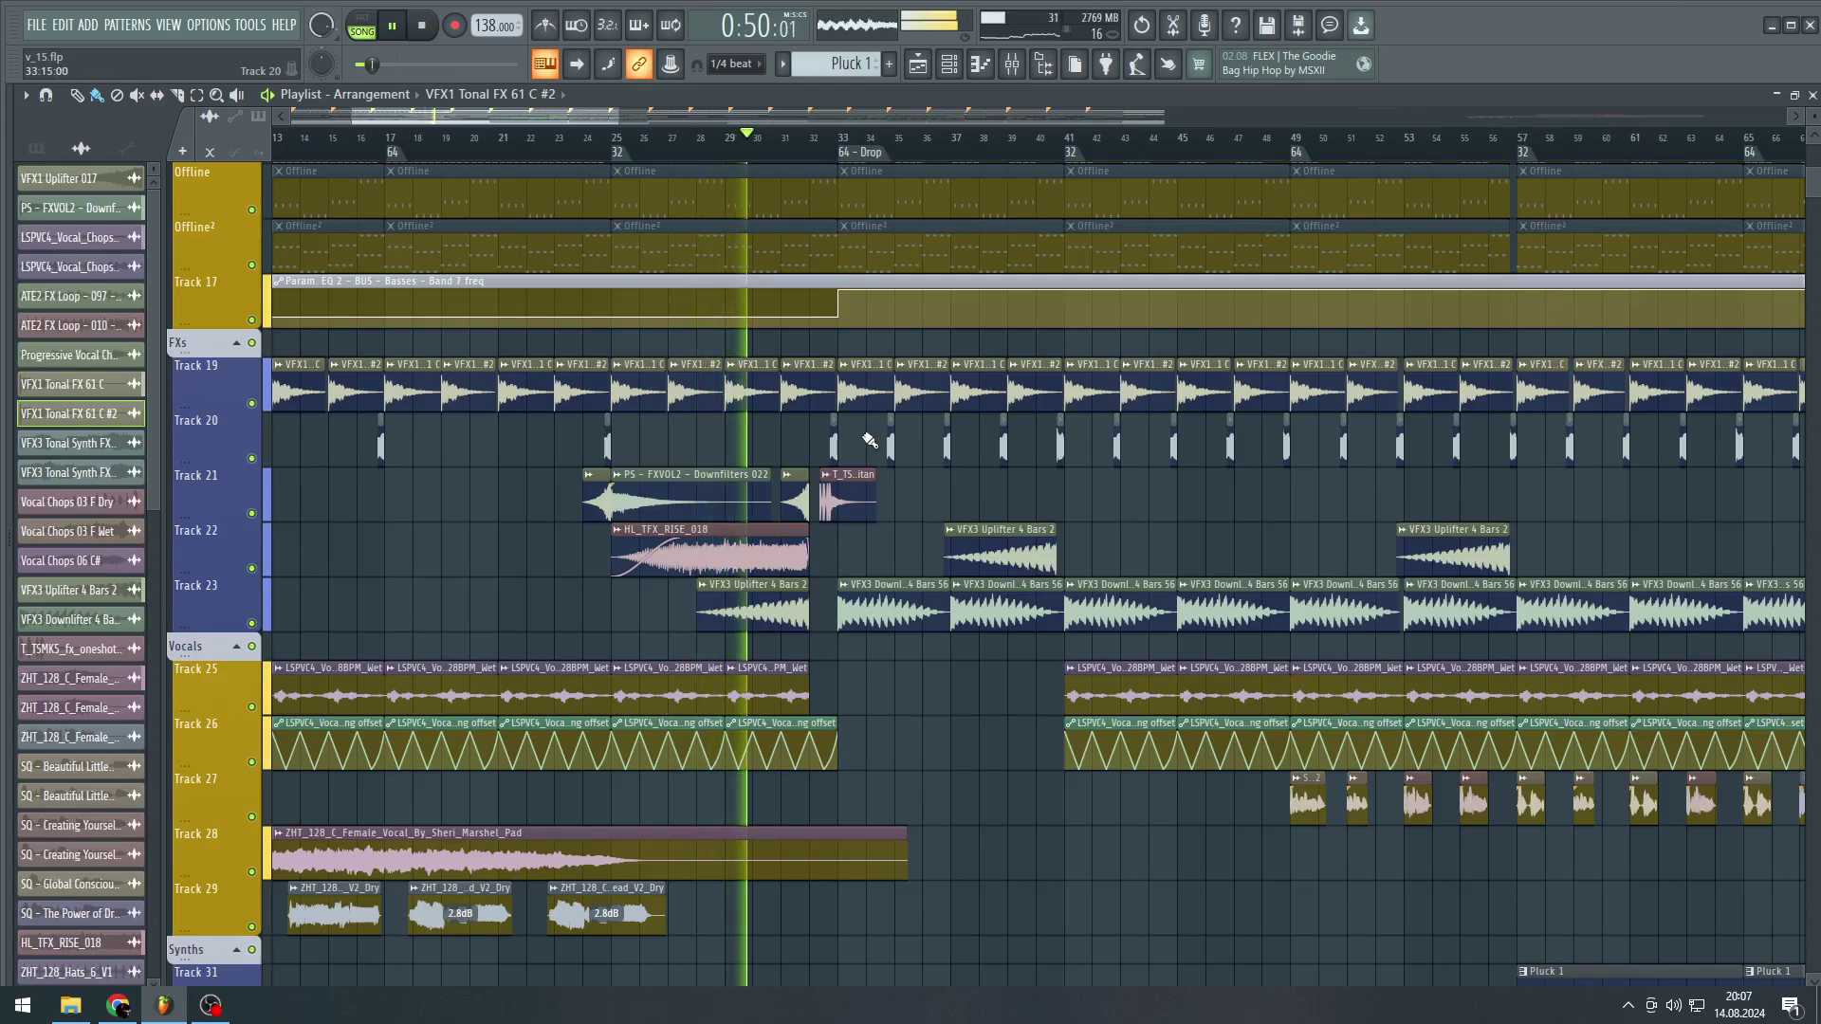
scroll(861, 473, "up", 3)
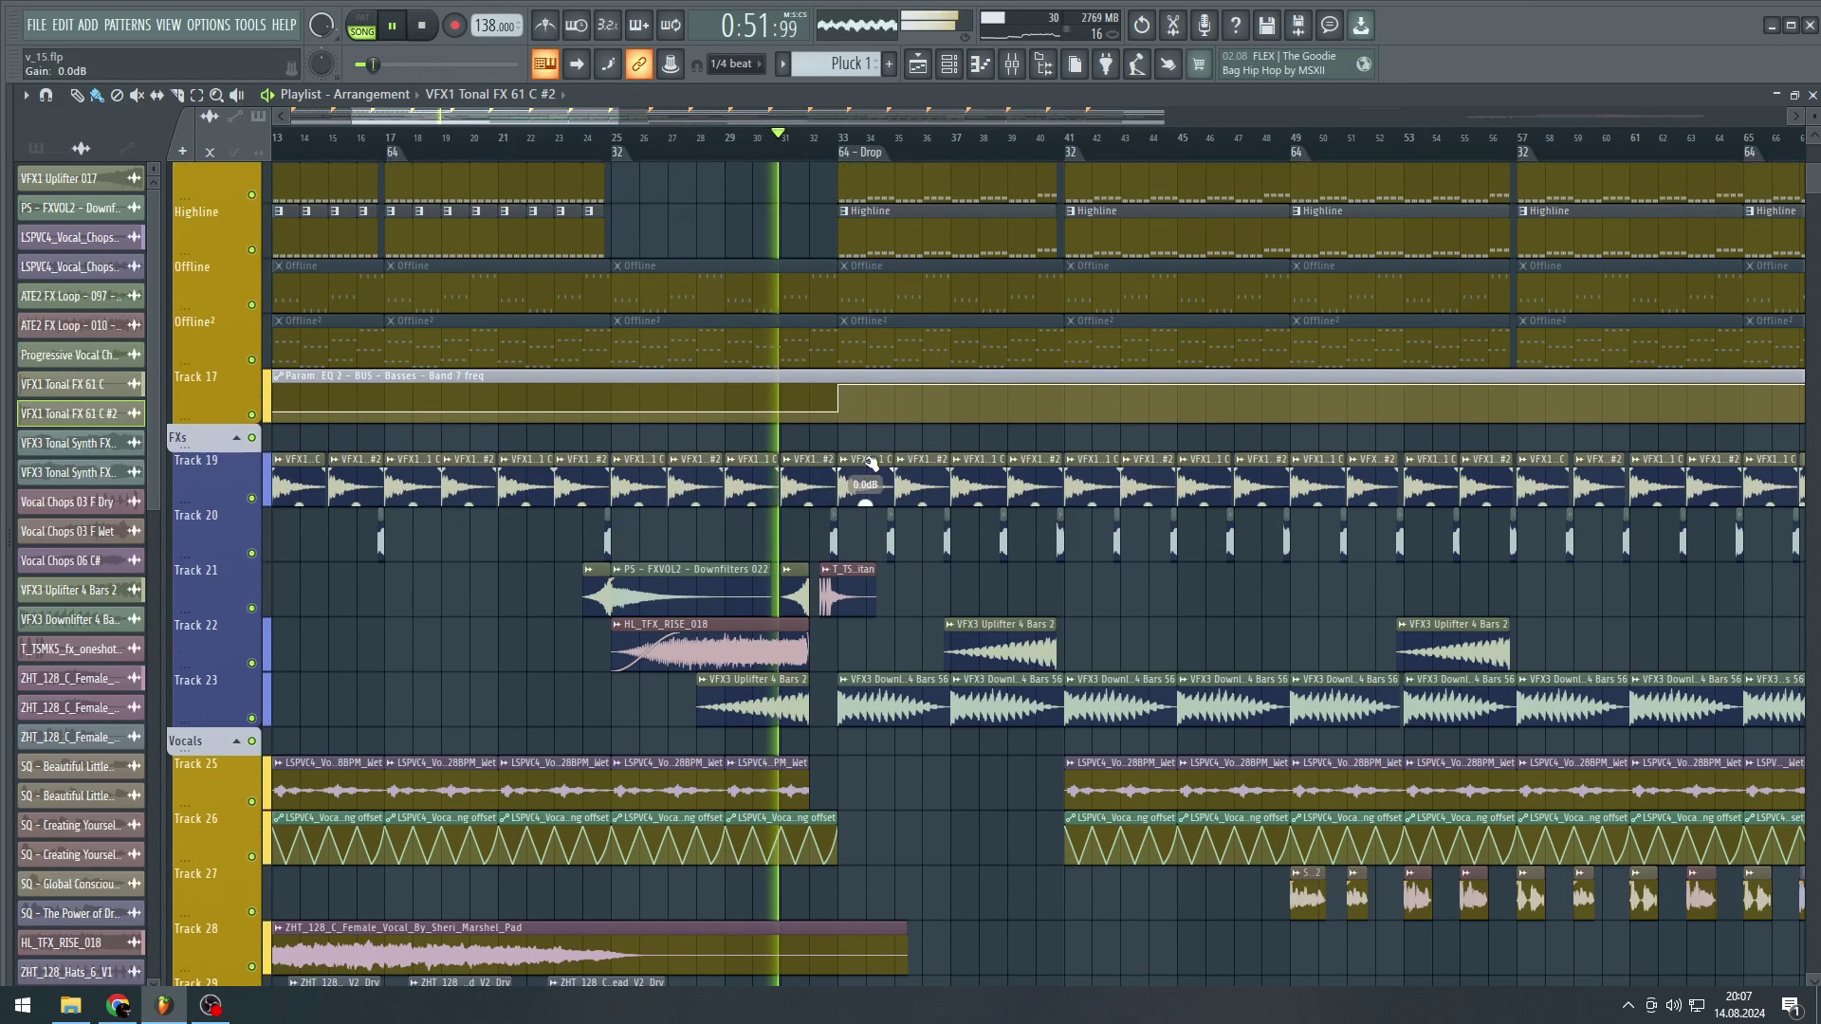
scroll(854, 450, "up", 2)
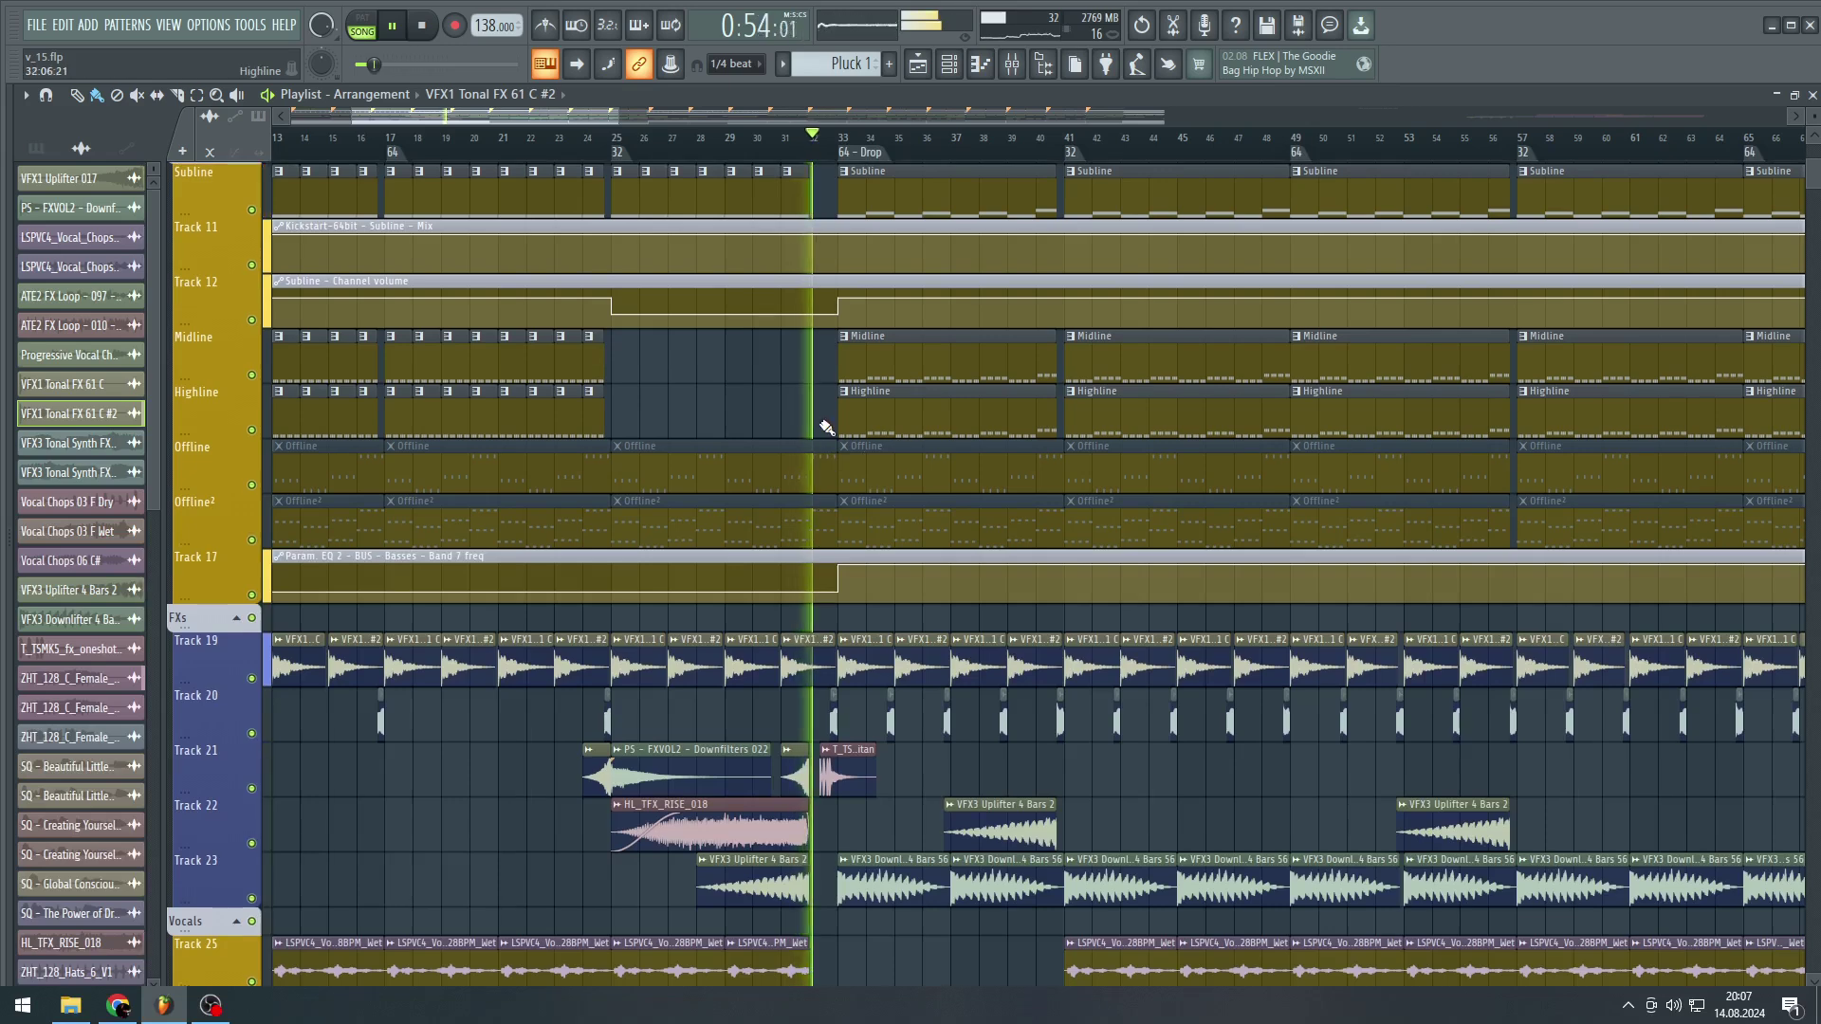
scroll(901, 465, "up", 2)
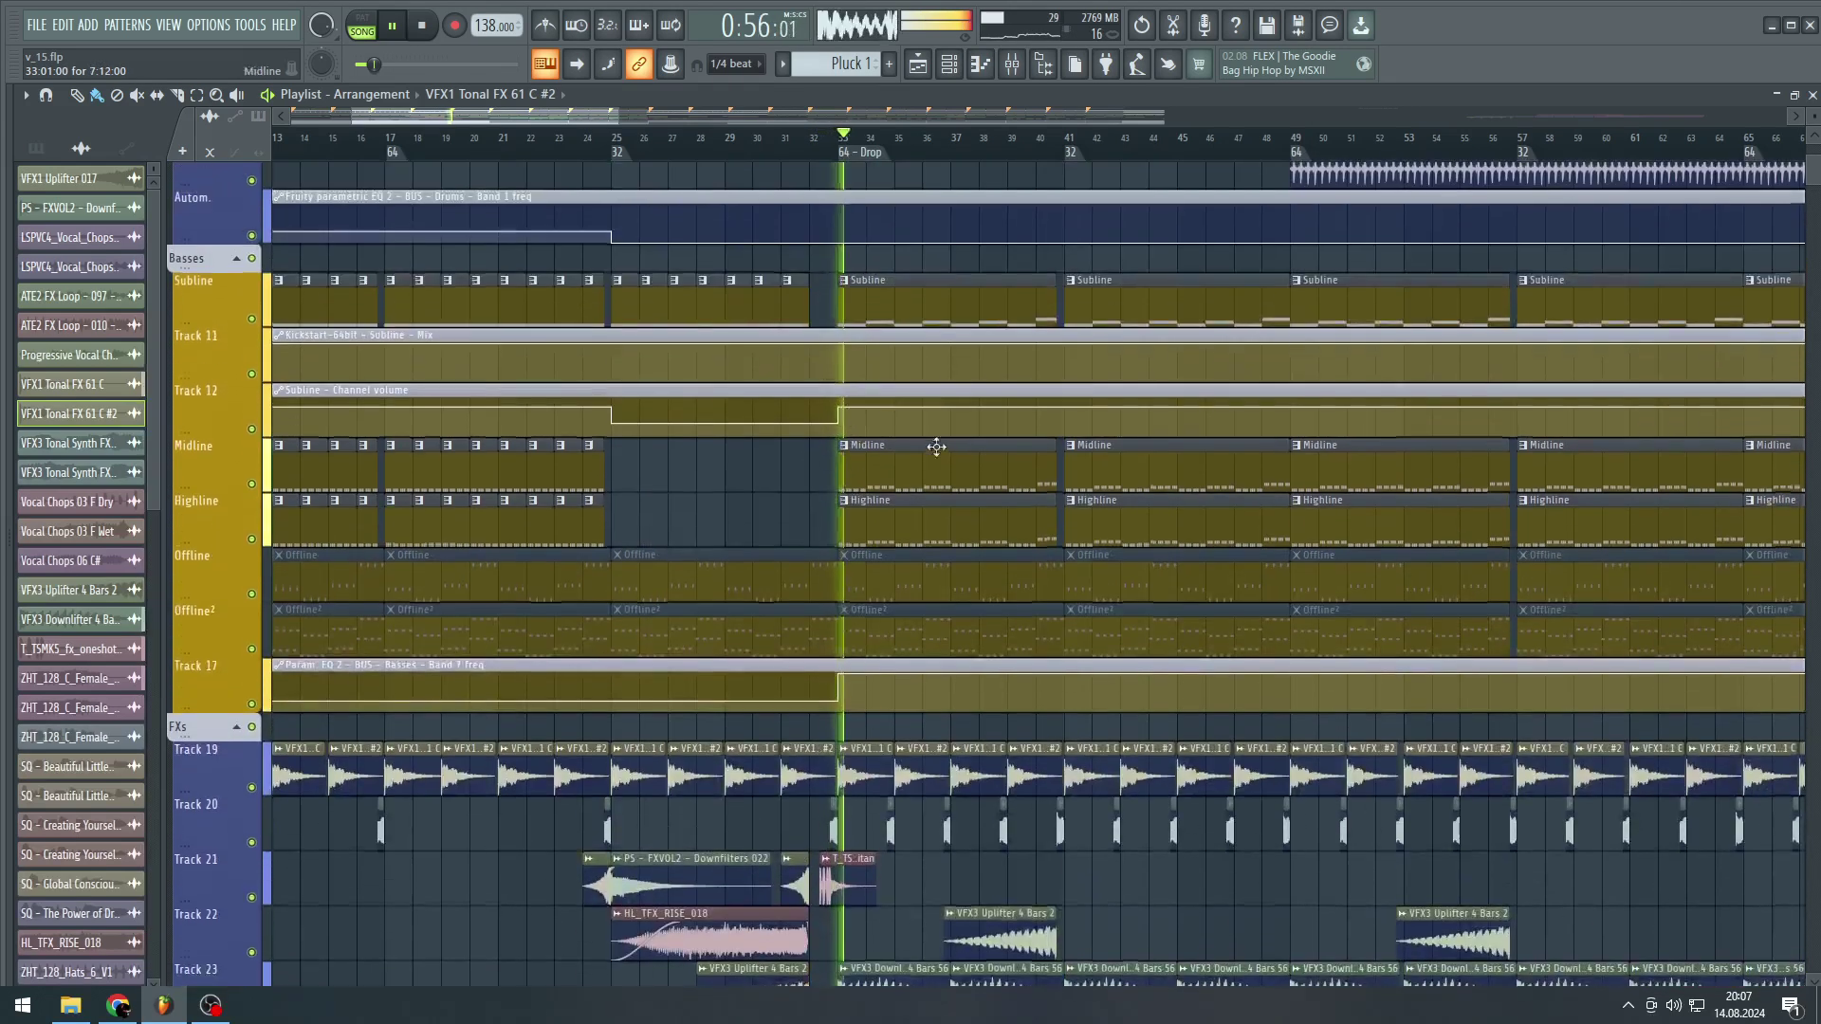
- View the notes of the drop's Midline pattern in the piano roll and return to the playlist
double_click(943, 488)
scroll(854, 477, "up", 4)
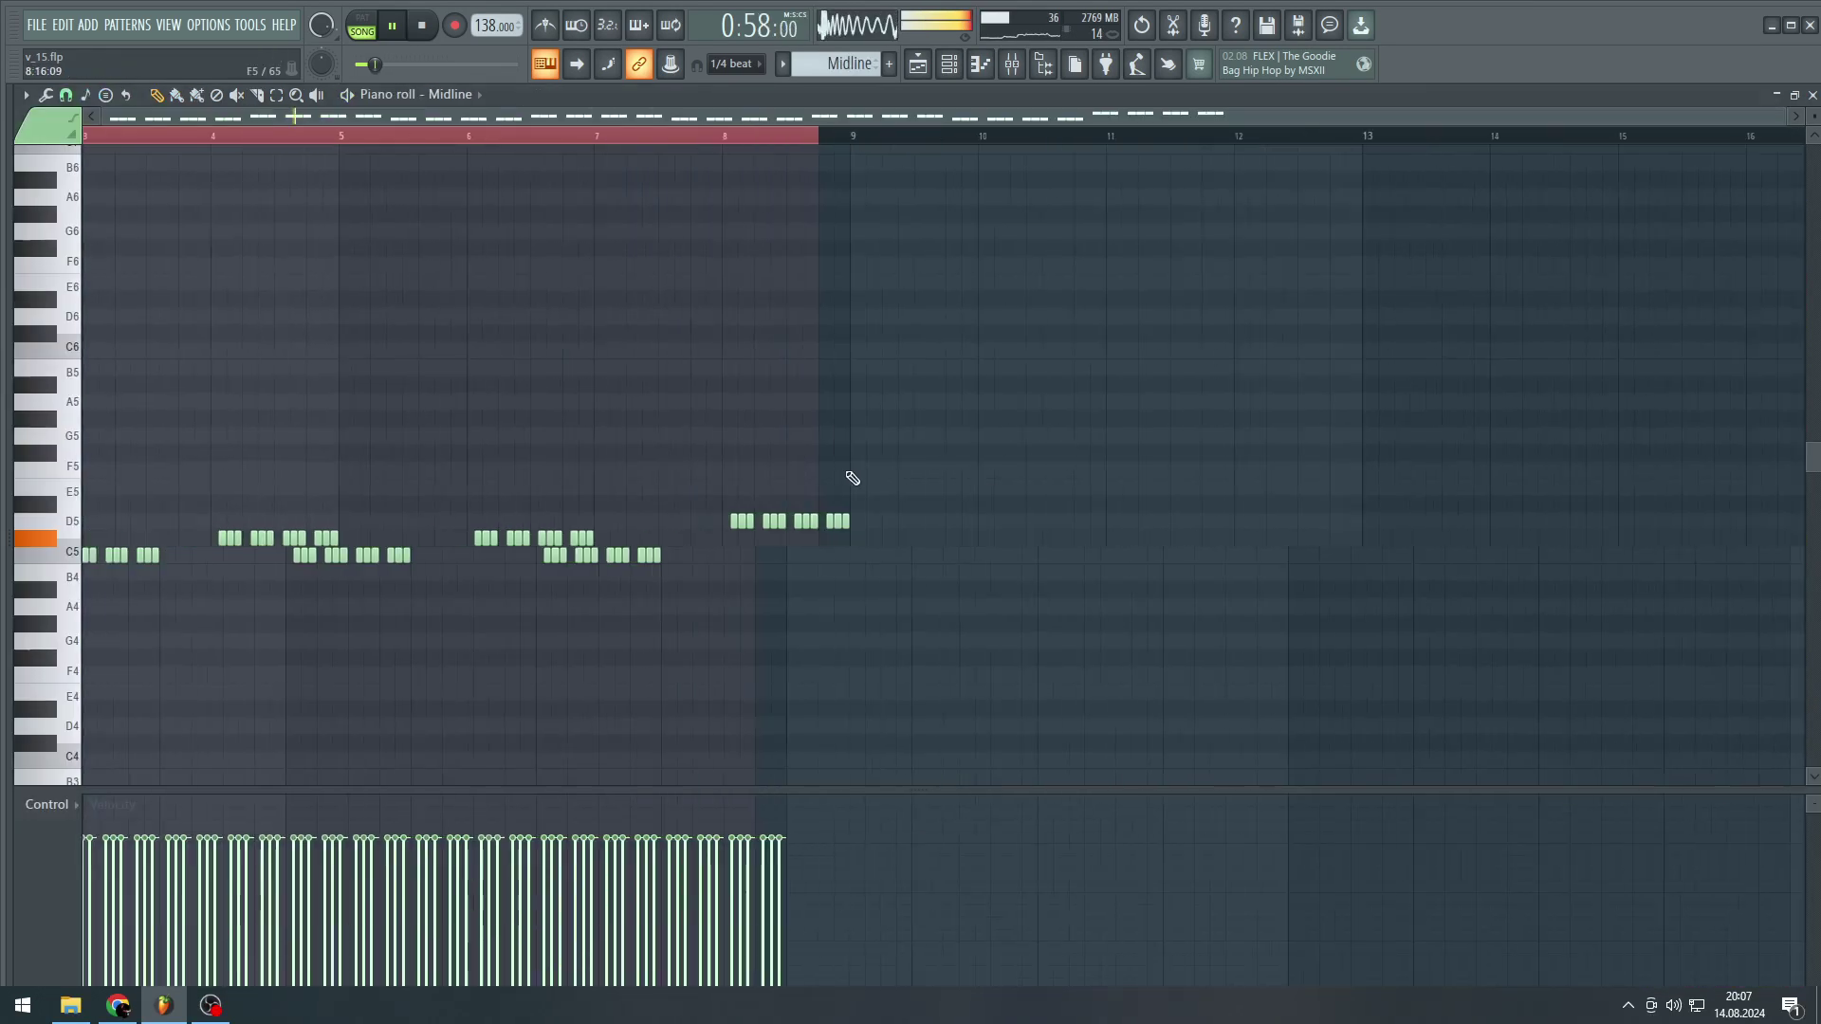
scroll(484, 448, "up", 4)
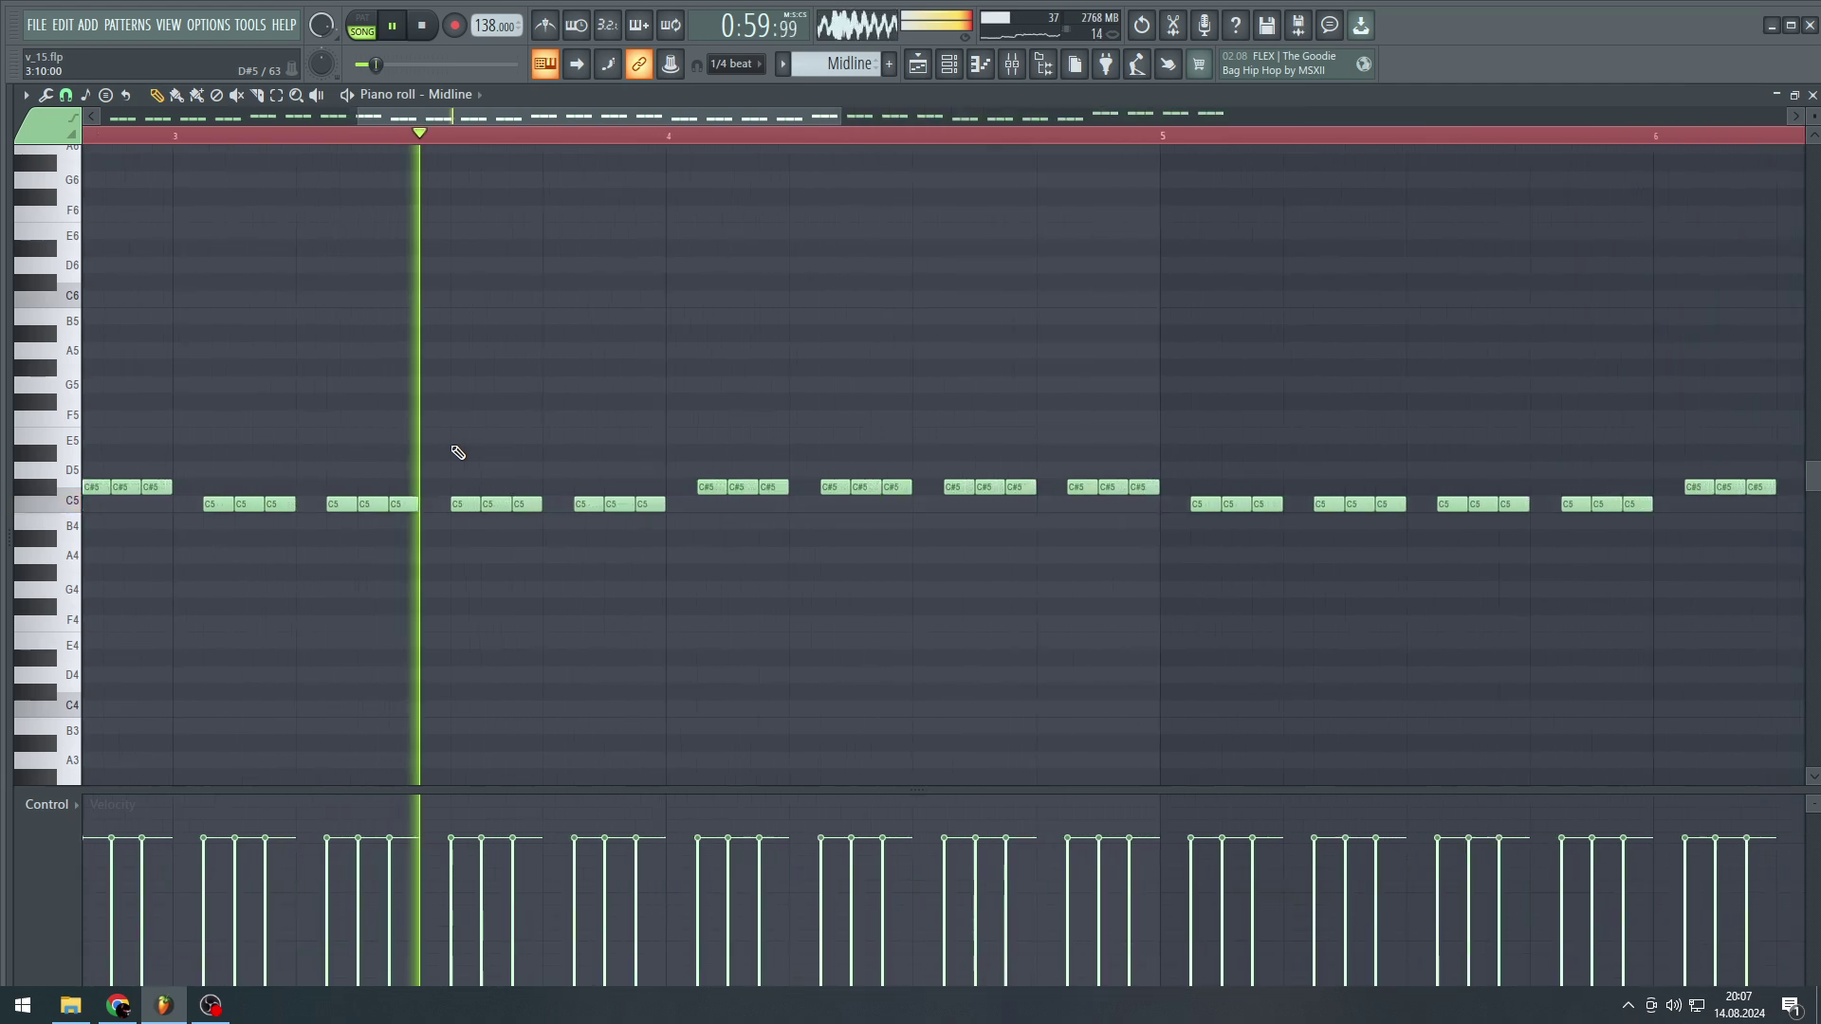
scroll(459, 453, "down", 3)
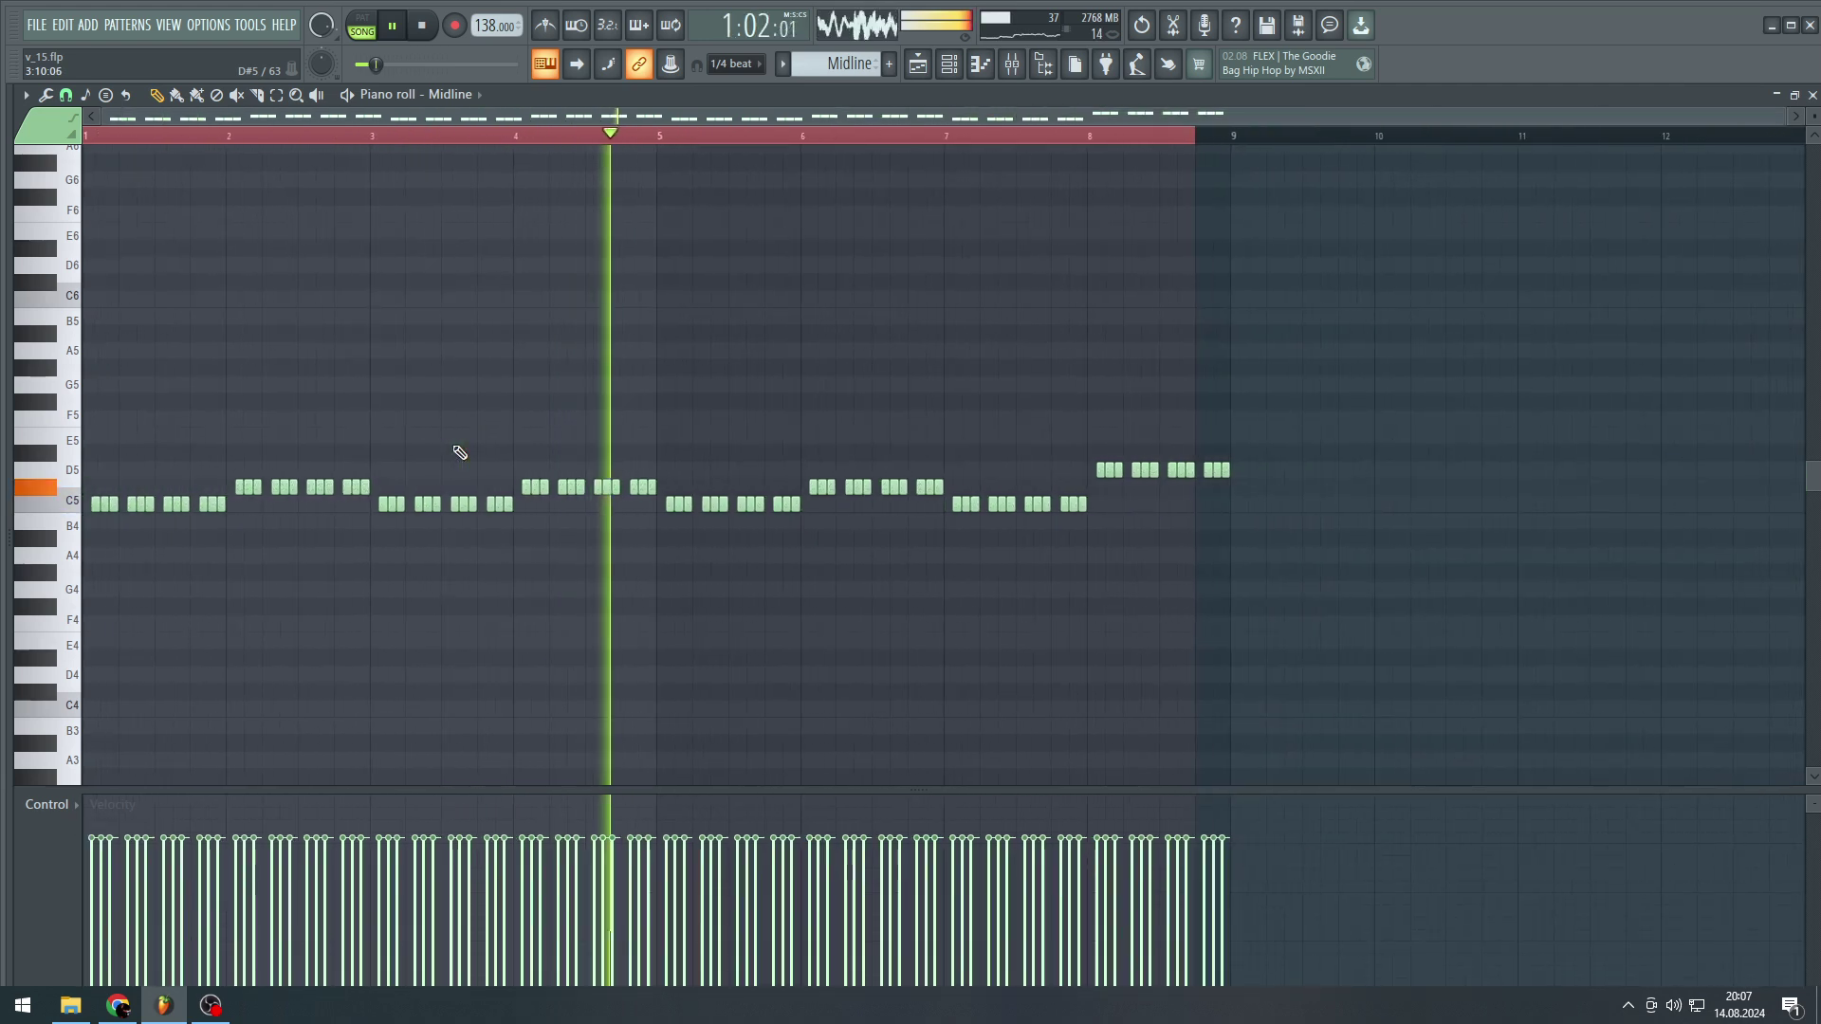
key("Escape")
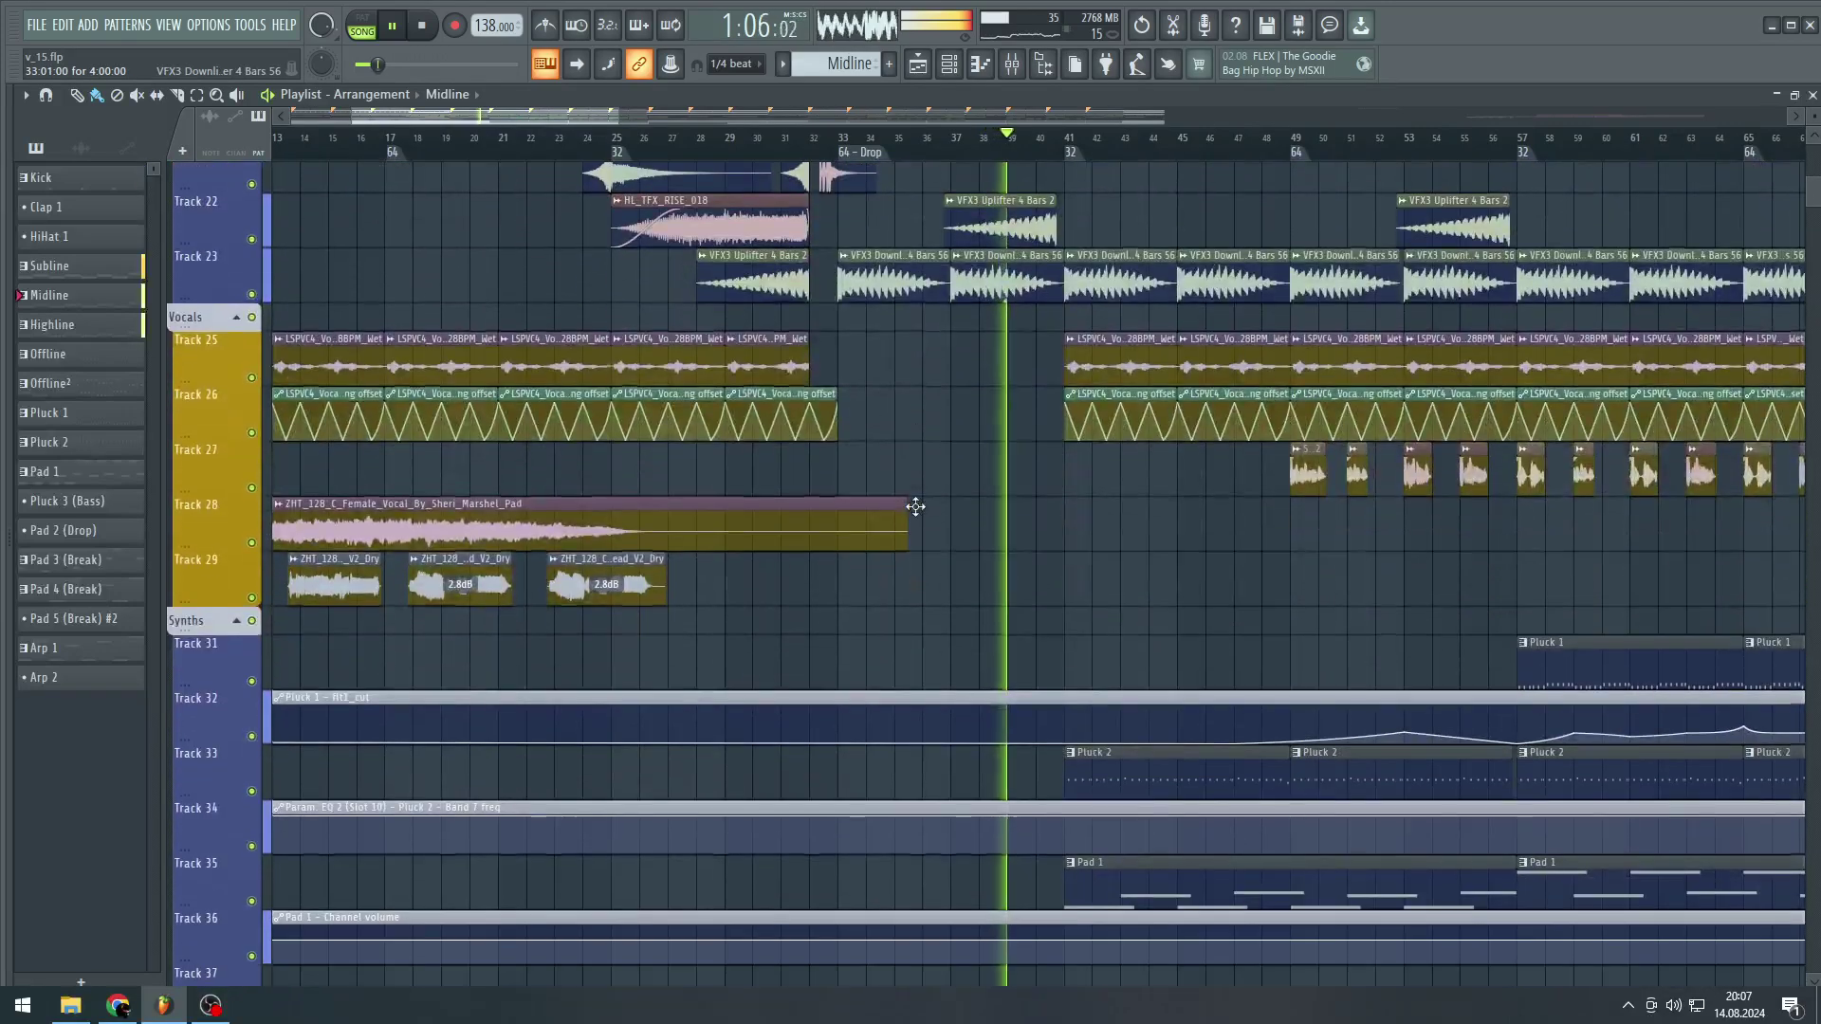
- View the notes of the Pad 1 pattern from Track 35 in the piano roll and return to the playlist
scroll(958, 507, "up", 5)
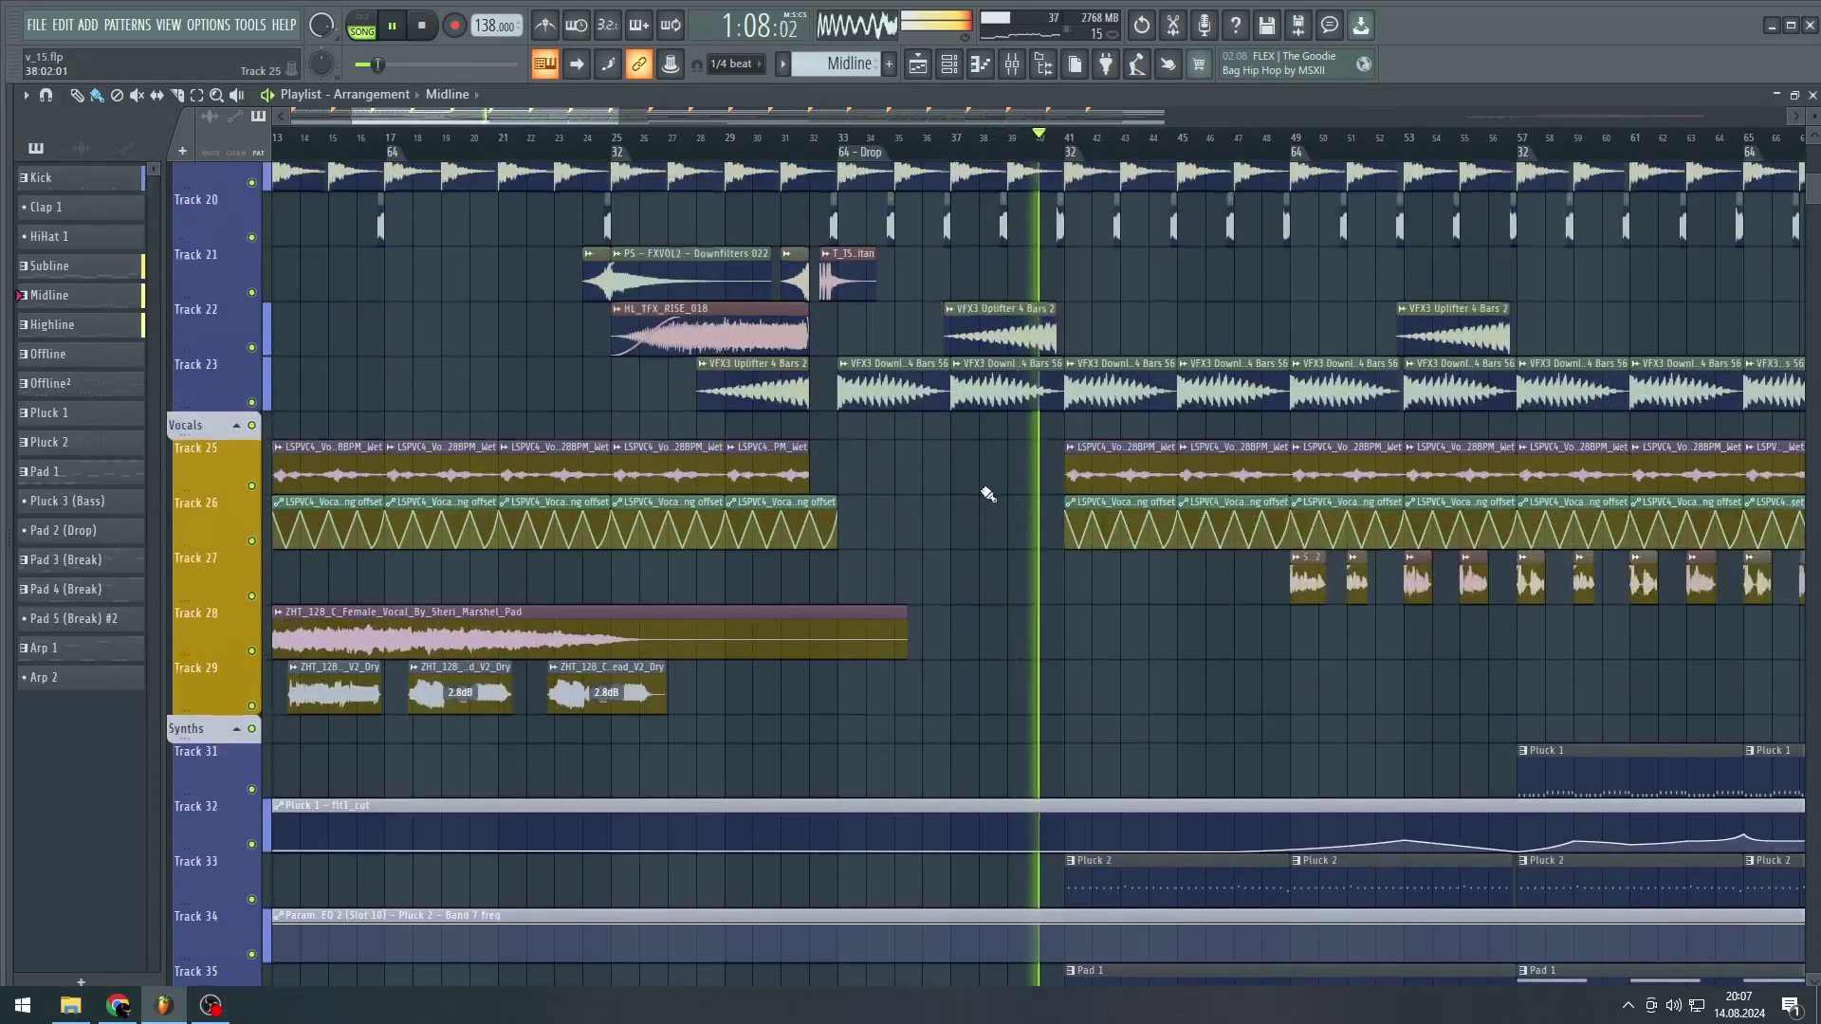
scroll(1074, 443, "up", 2)
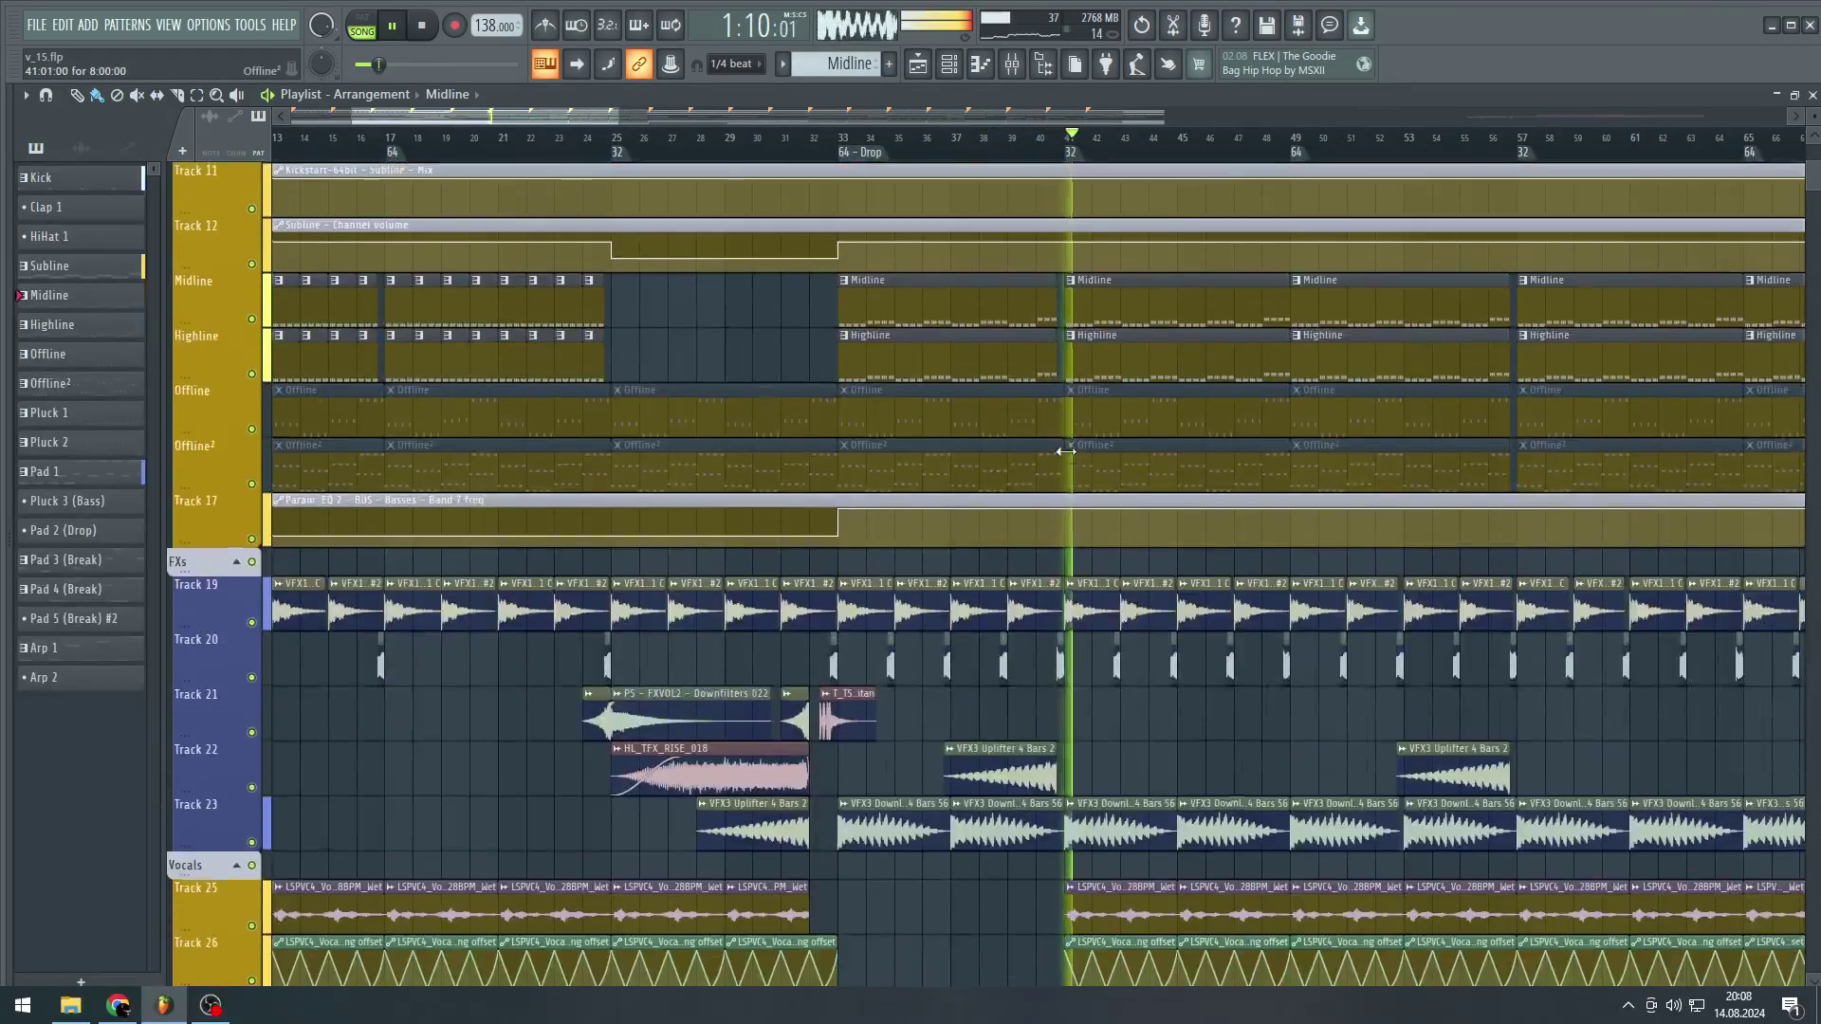
scroll(1072, 445, "up", 4)
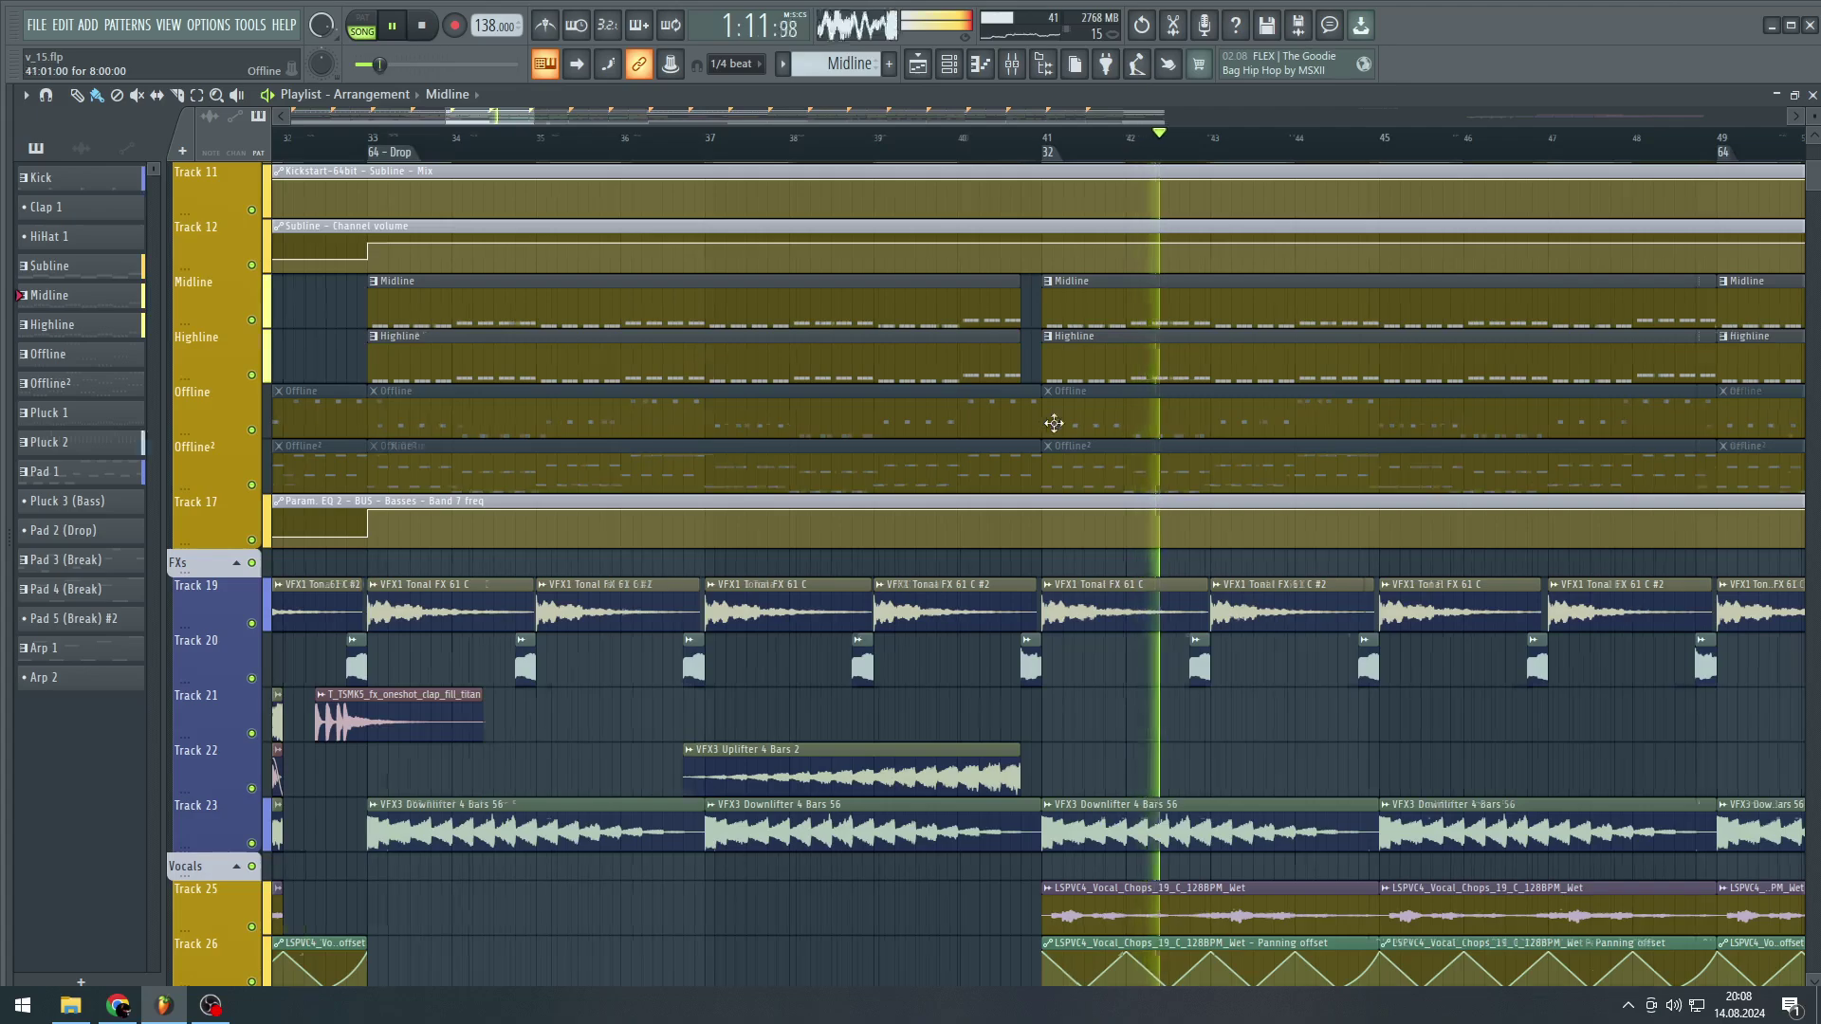
scroll(1054, 423, "down", 5)
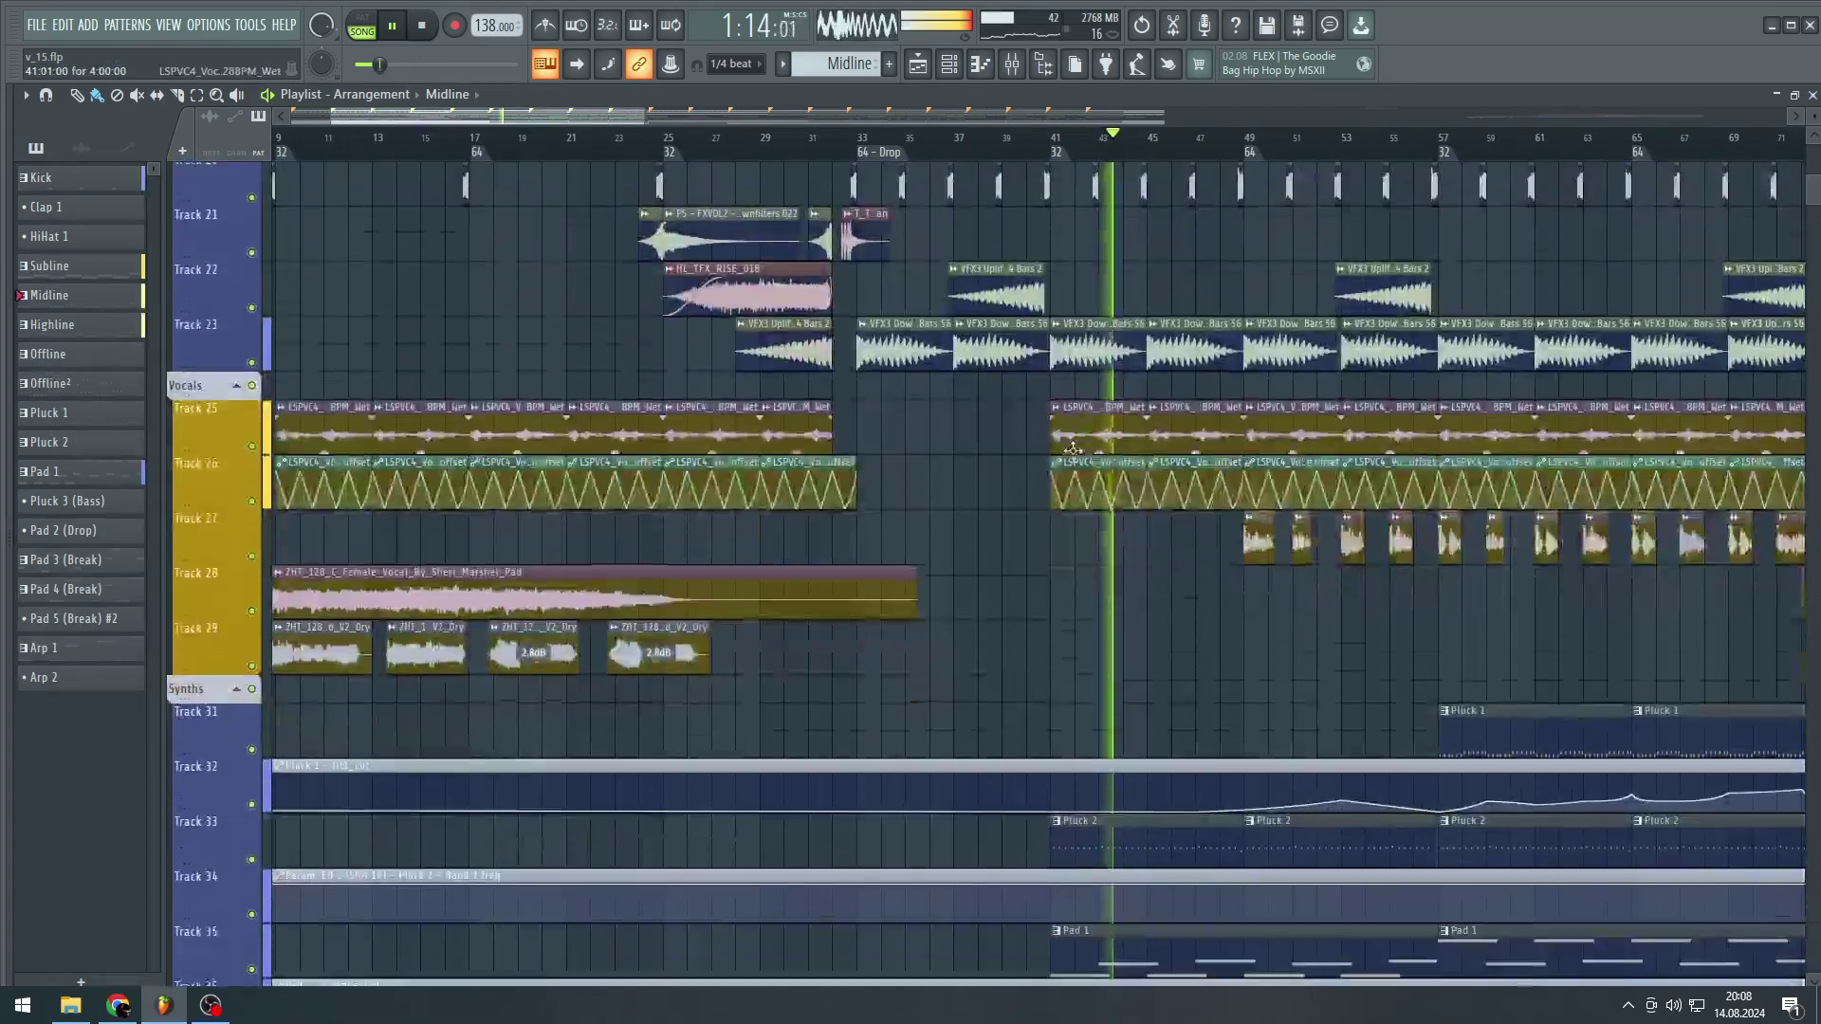
scroll(1179, 636, "down", 1)
scroll(1184, 718, "down", 2)
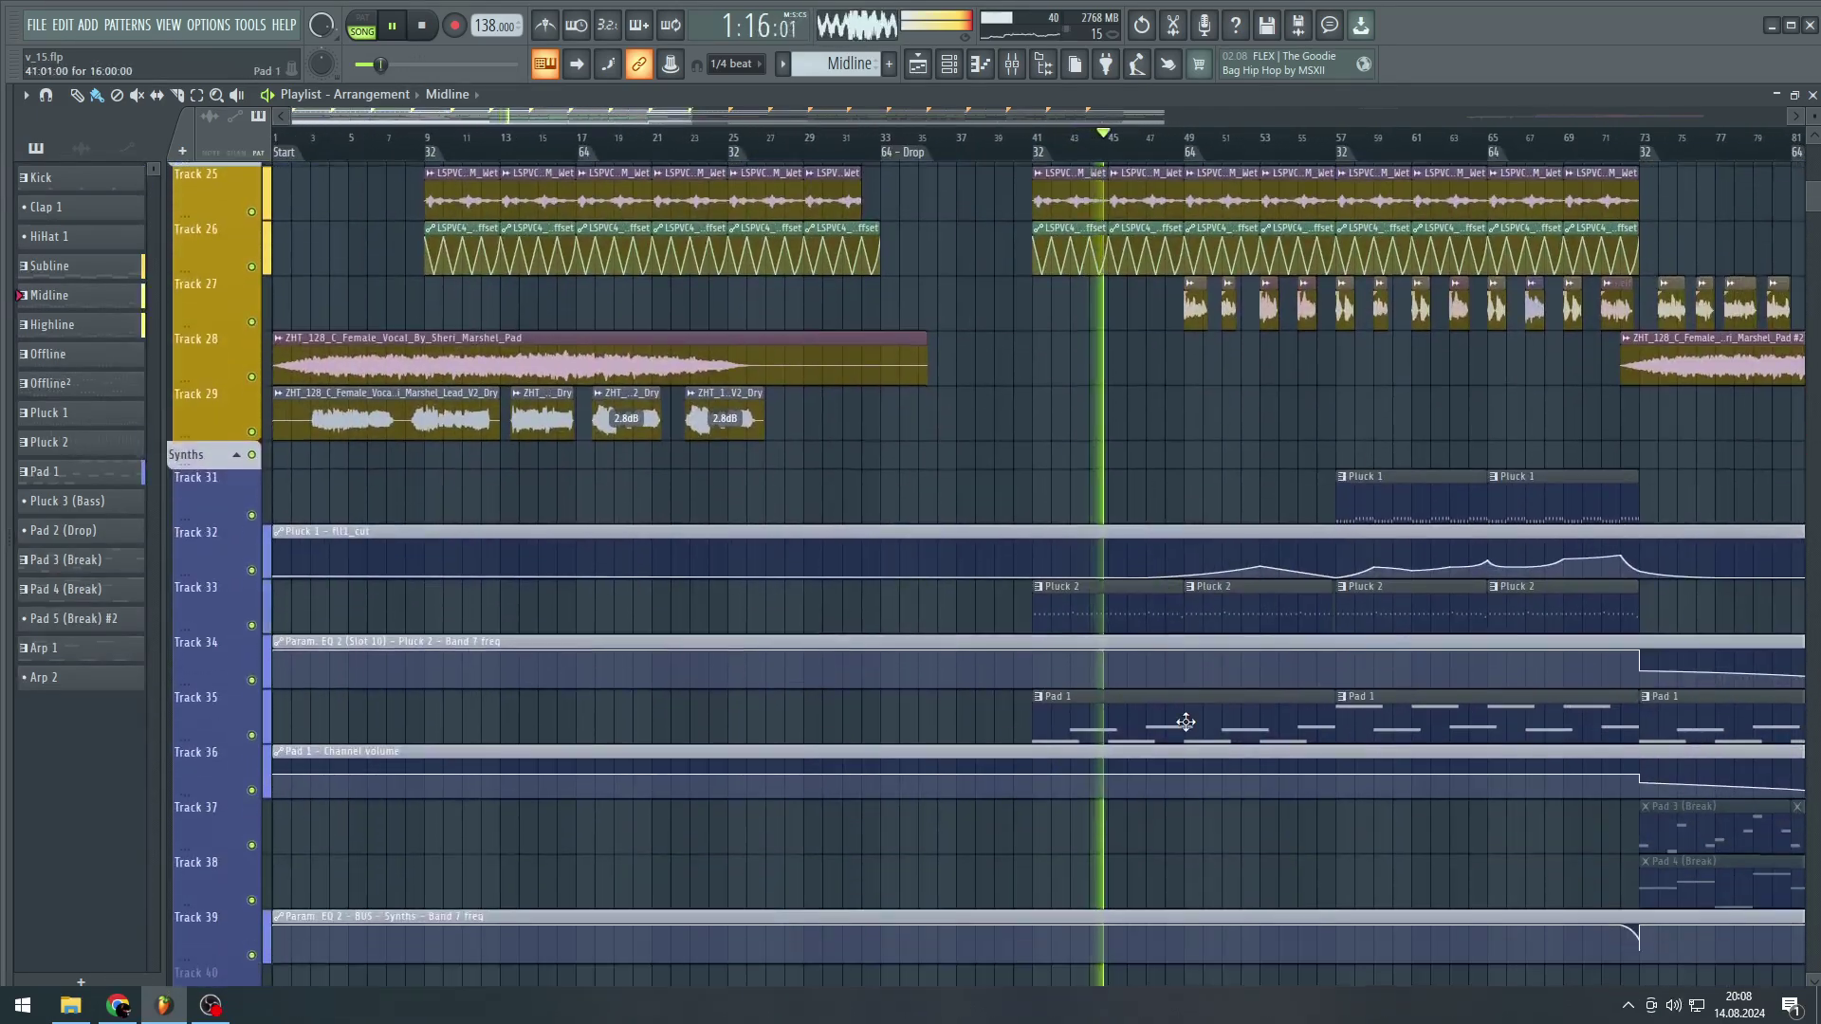
scroll(1185, 722, "up", 2)
double_click(1186, 724)
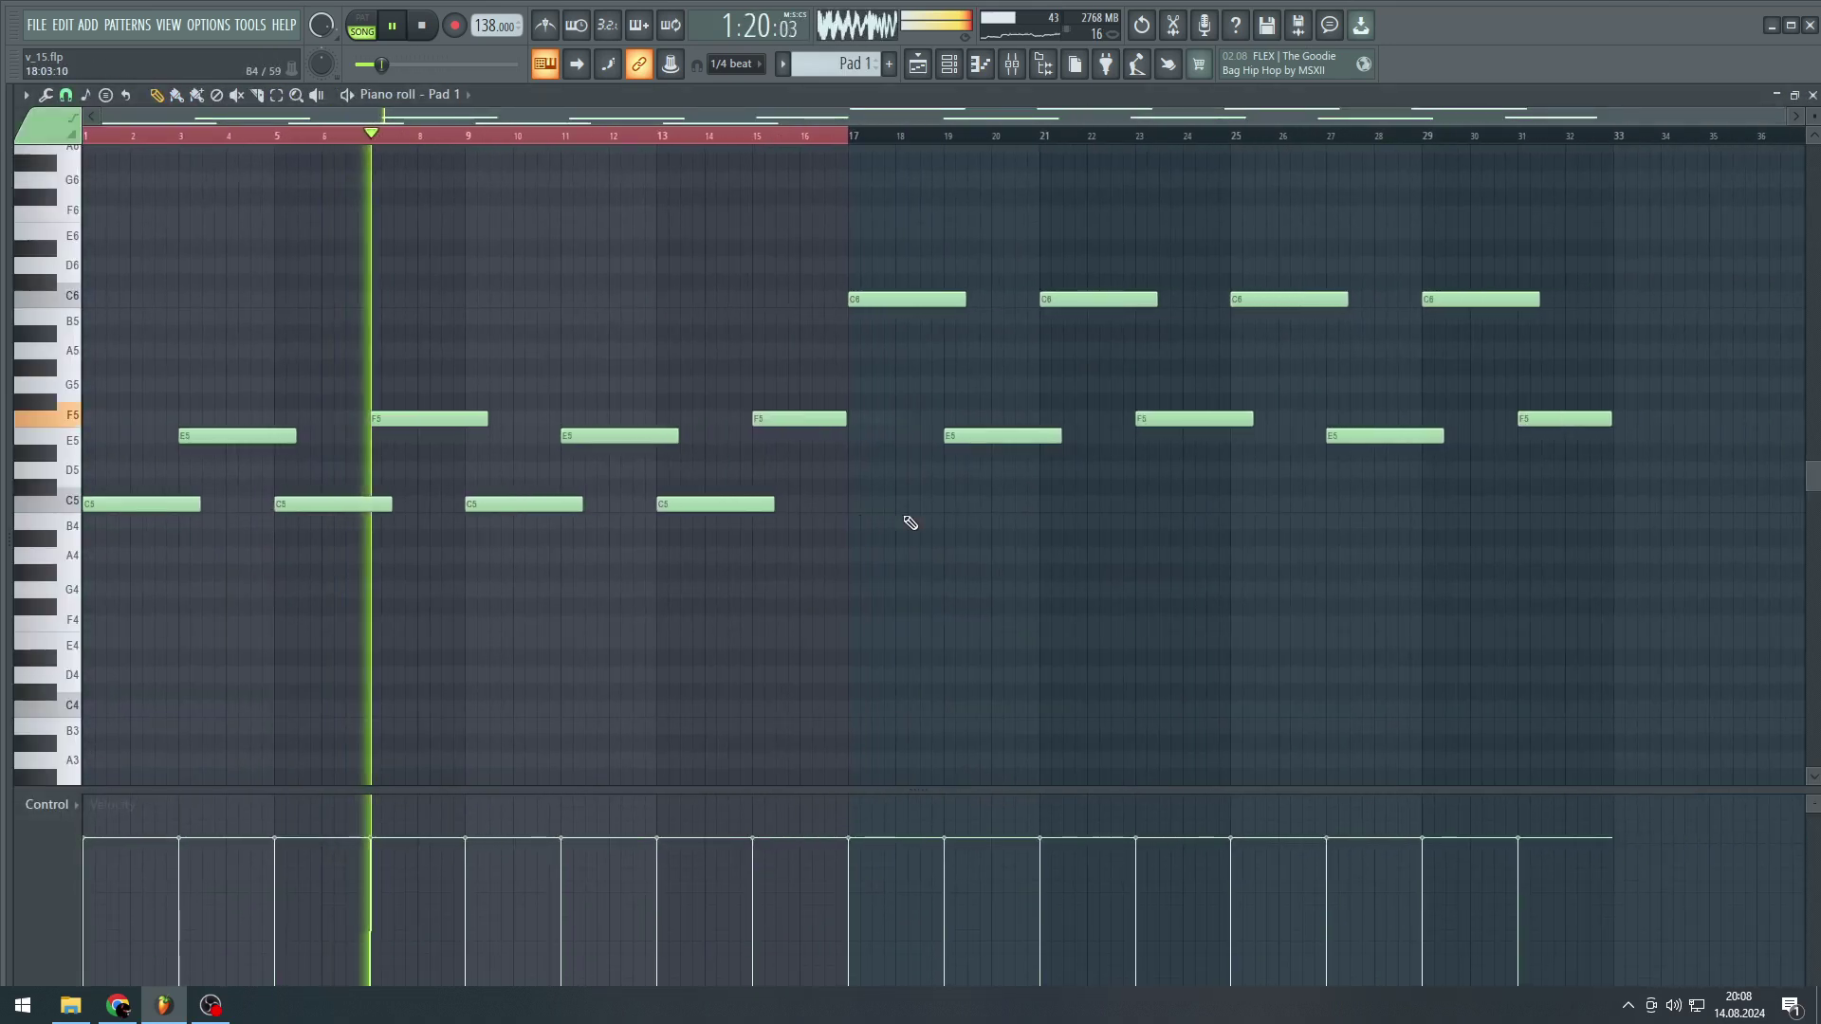
key("Escape")
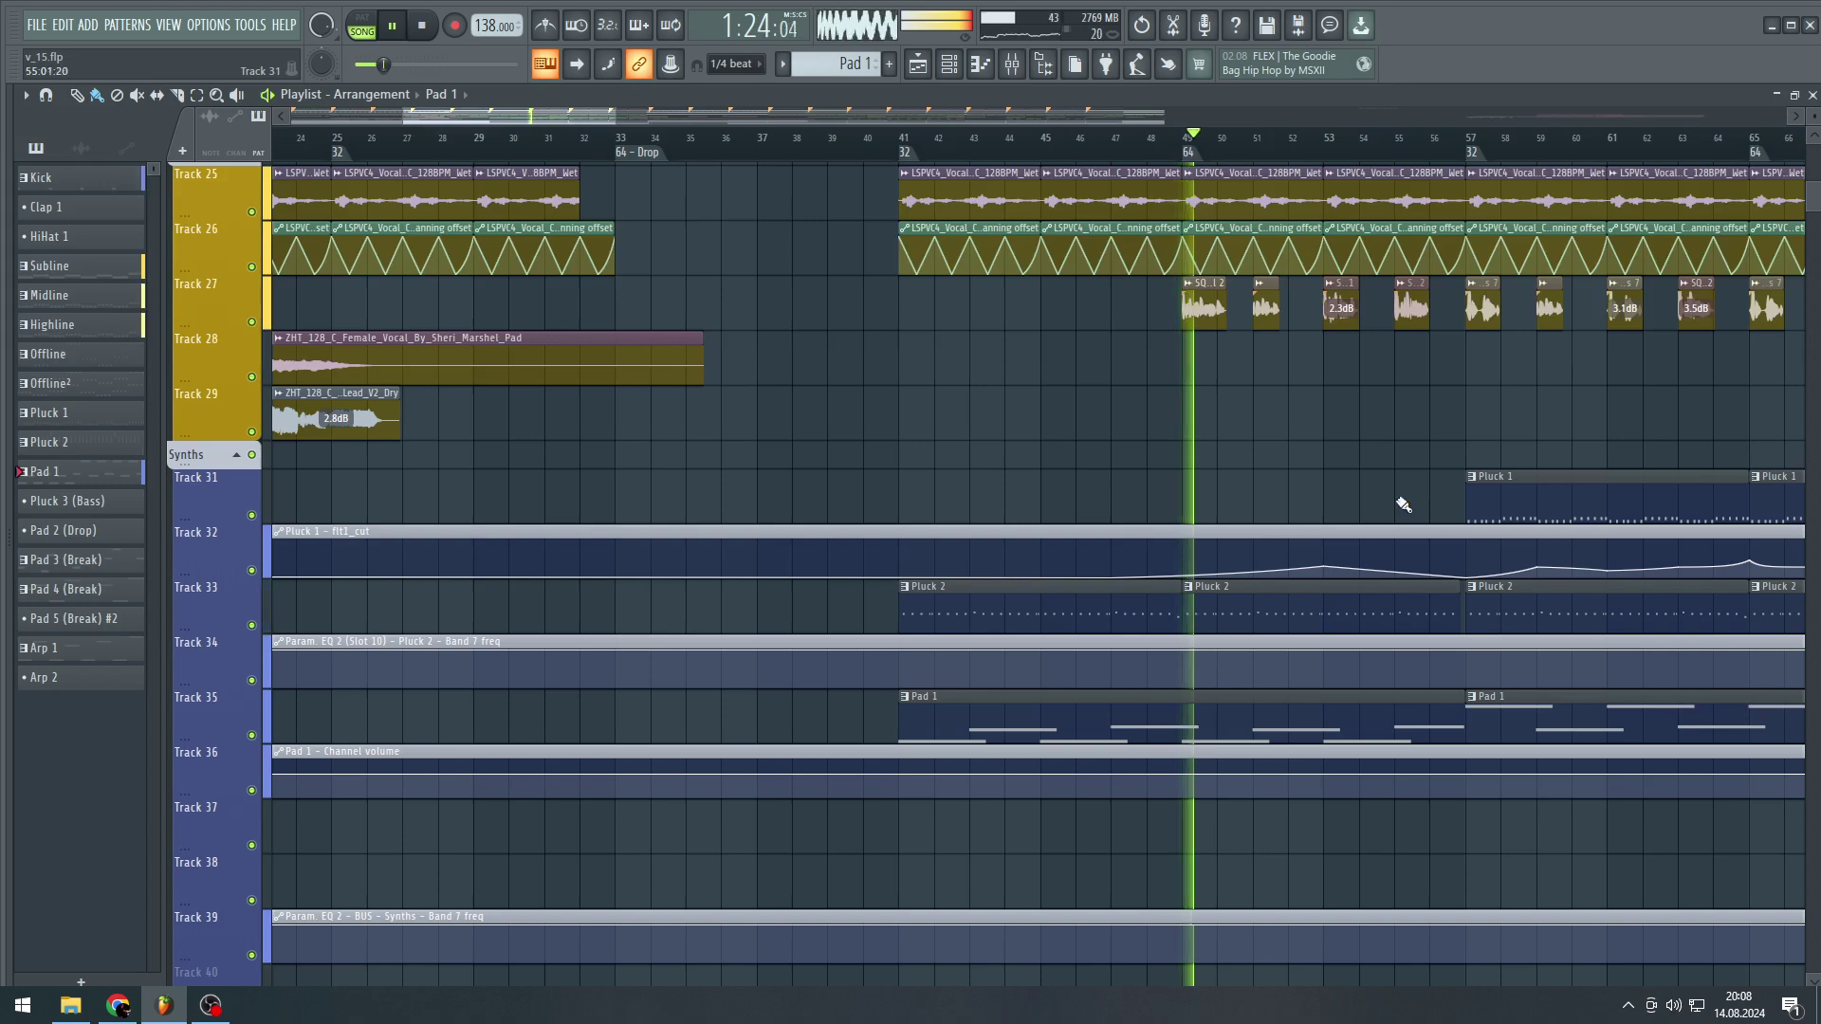
- Solo Track 35 to hear the Pad 1 part alone, and restore all tracks to playback
scroll(1301, 507, "up", 3)
scroll(1421, 496, "down", 5)
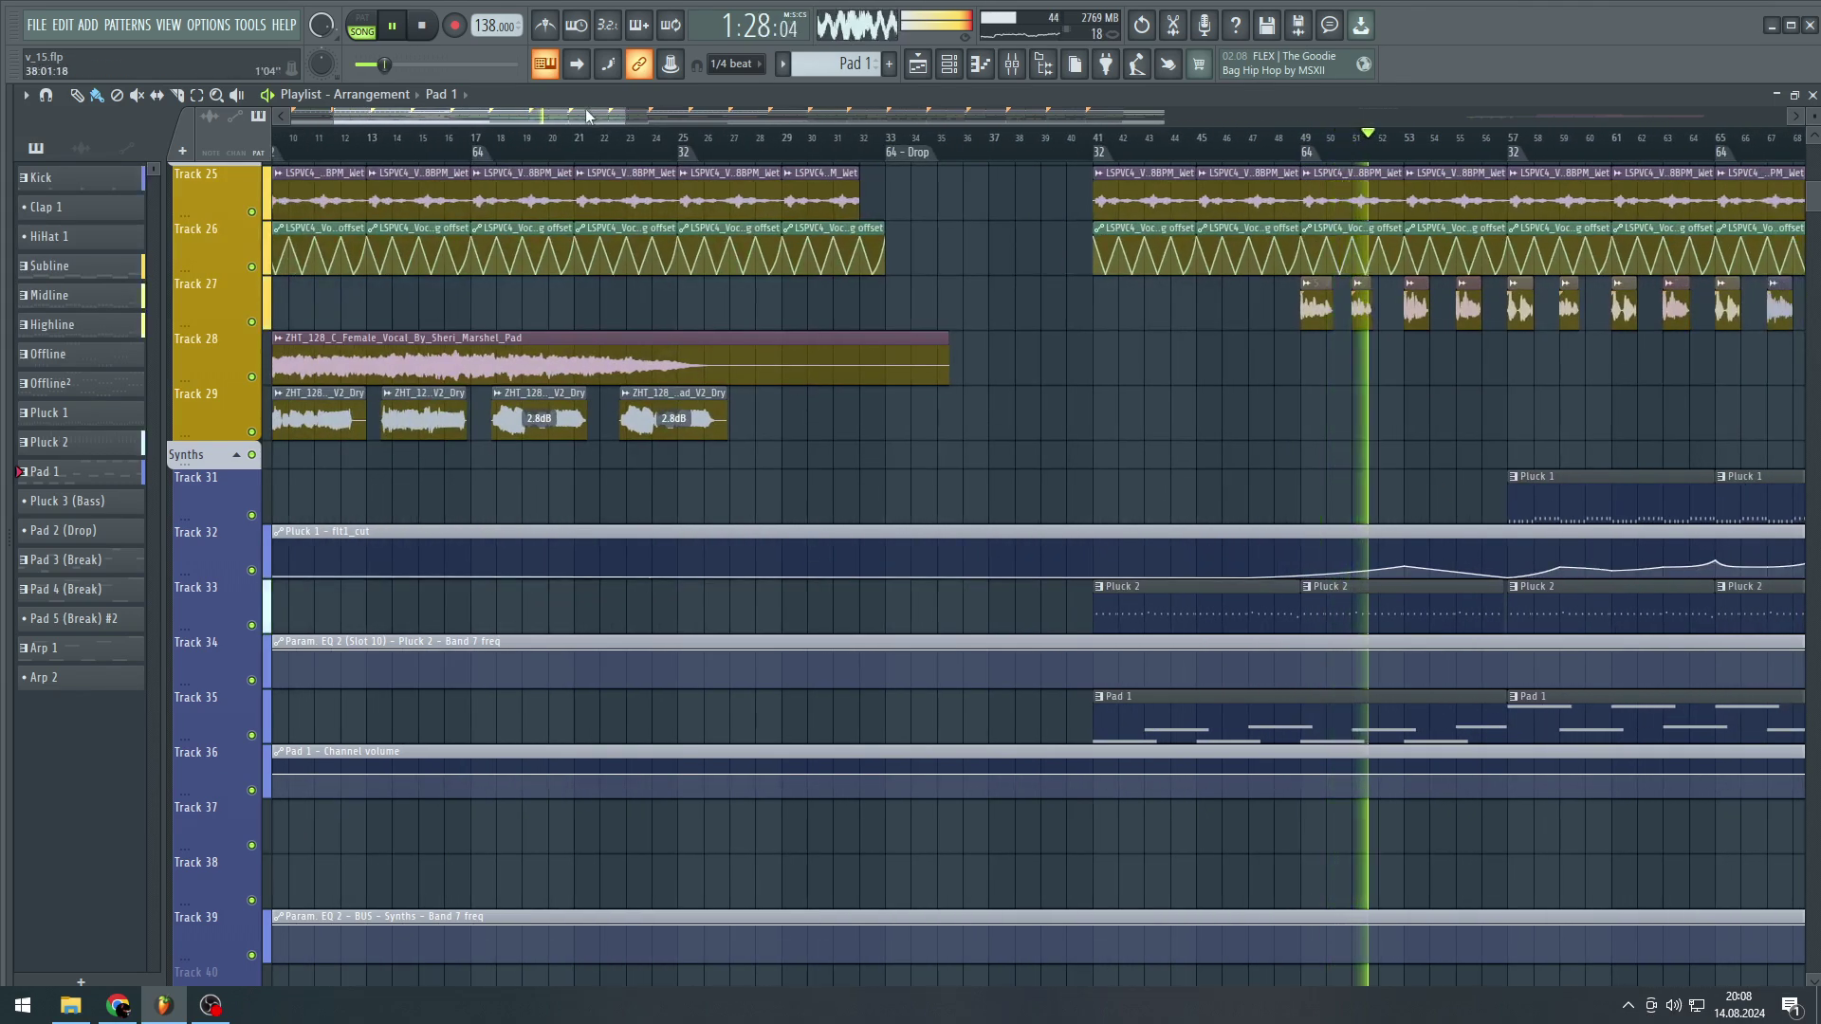
left_click_drag(588, 122, 691, 137)
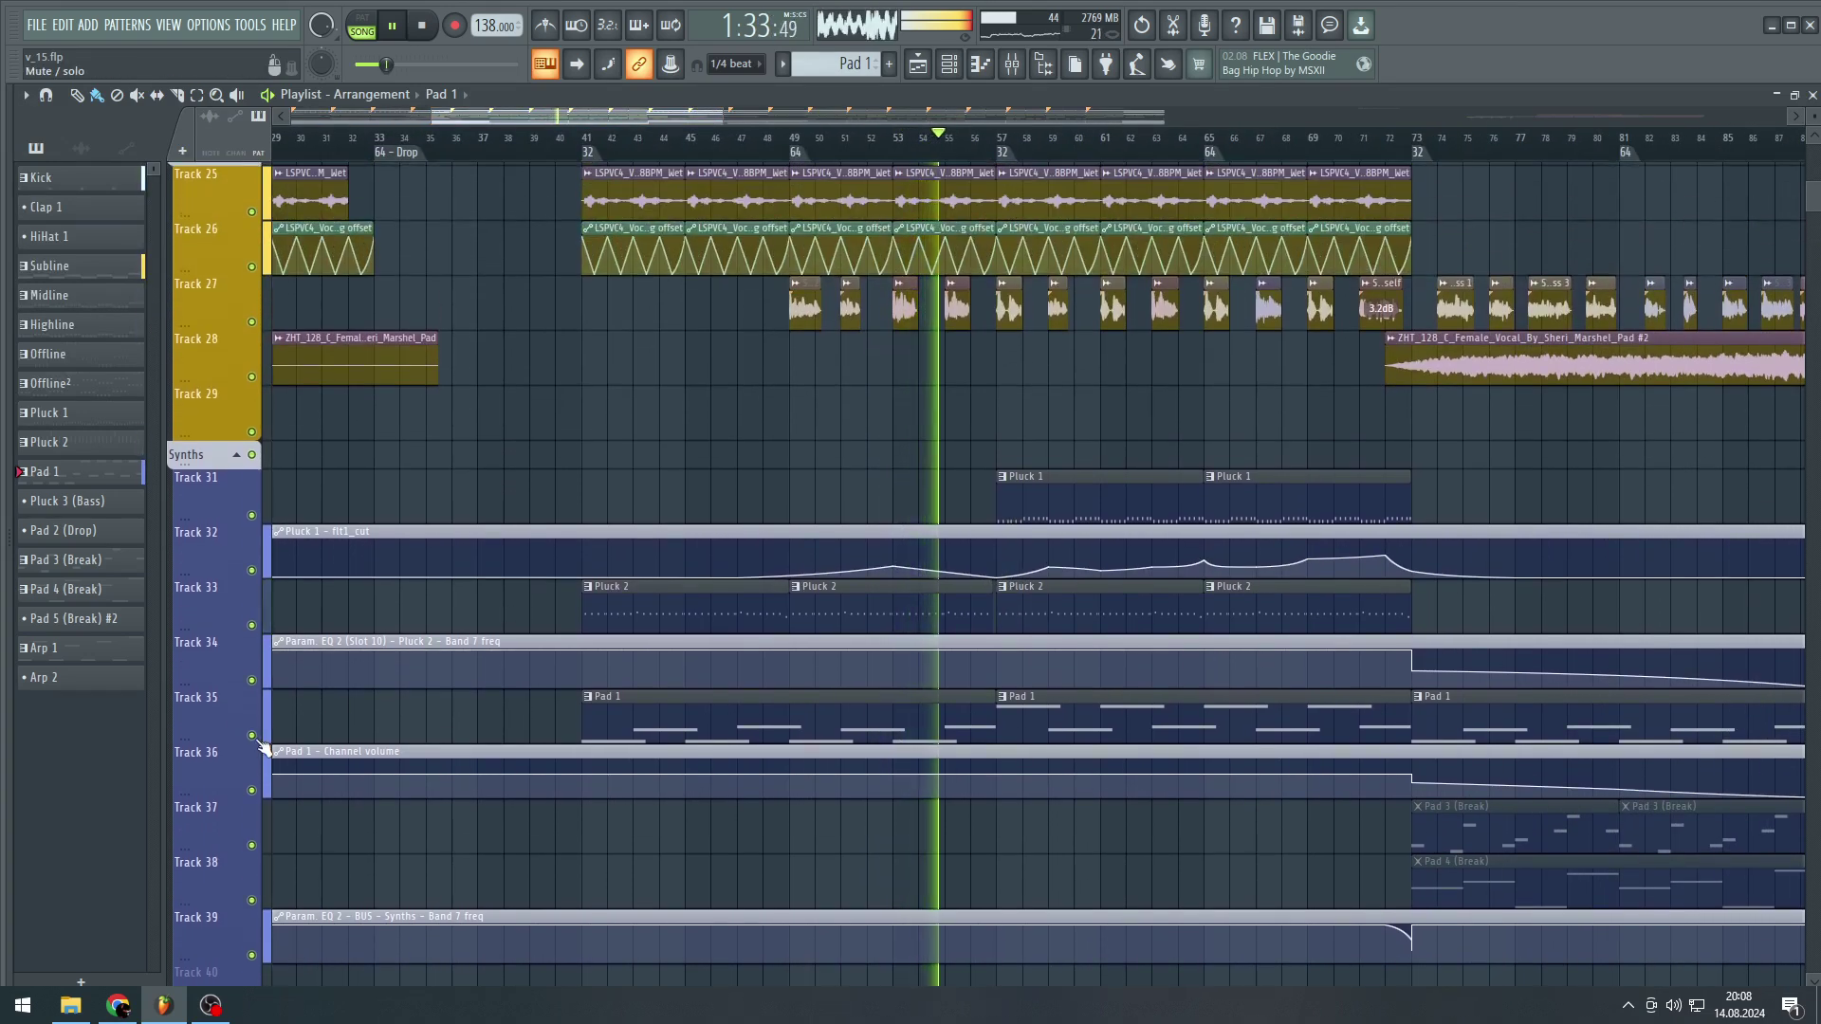
right_click(254, 737)
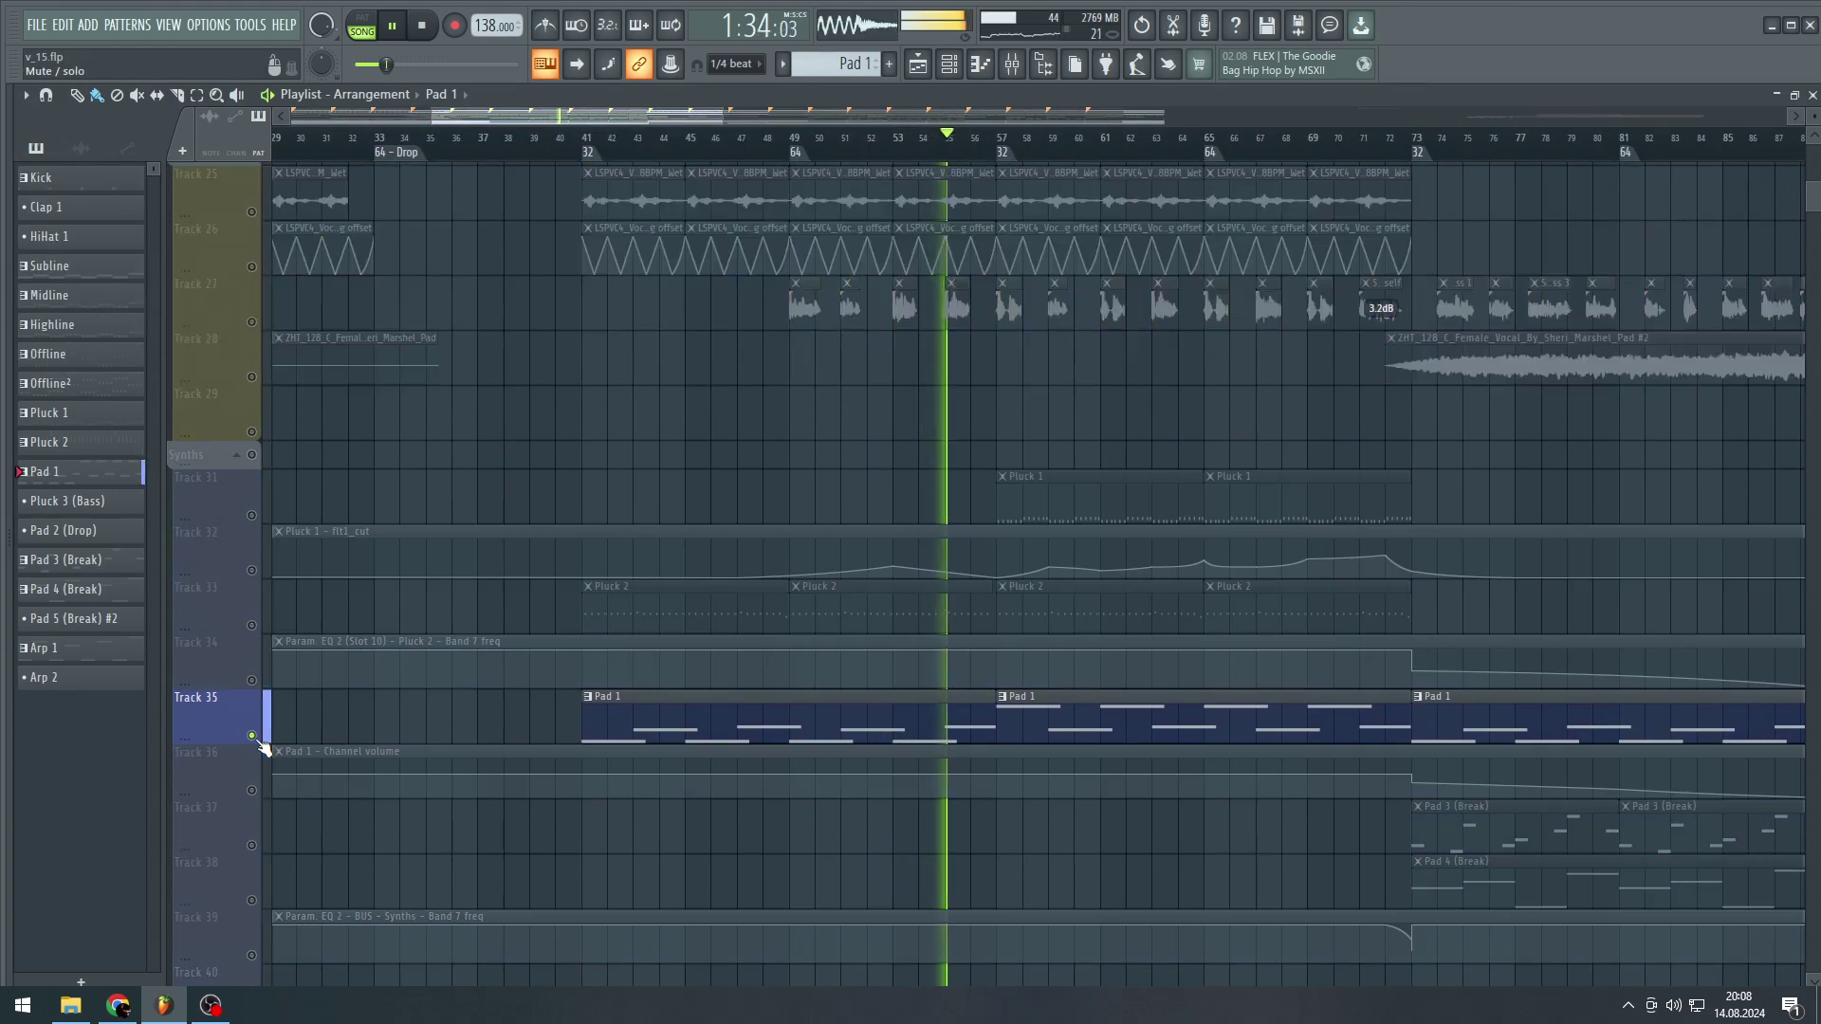
right_click(254, 737)
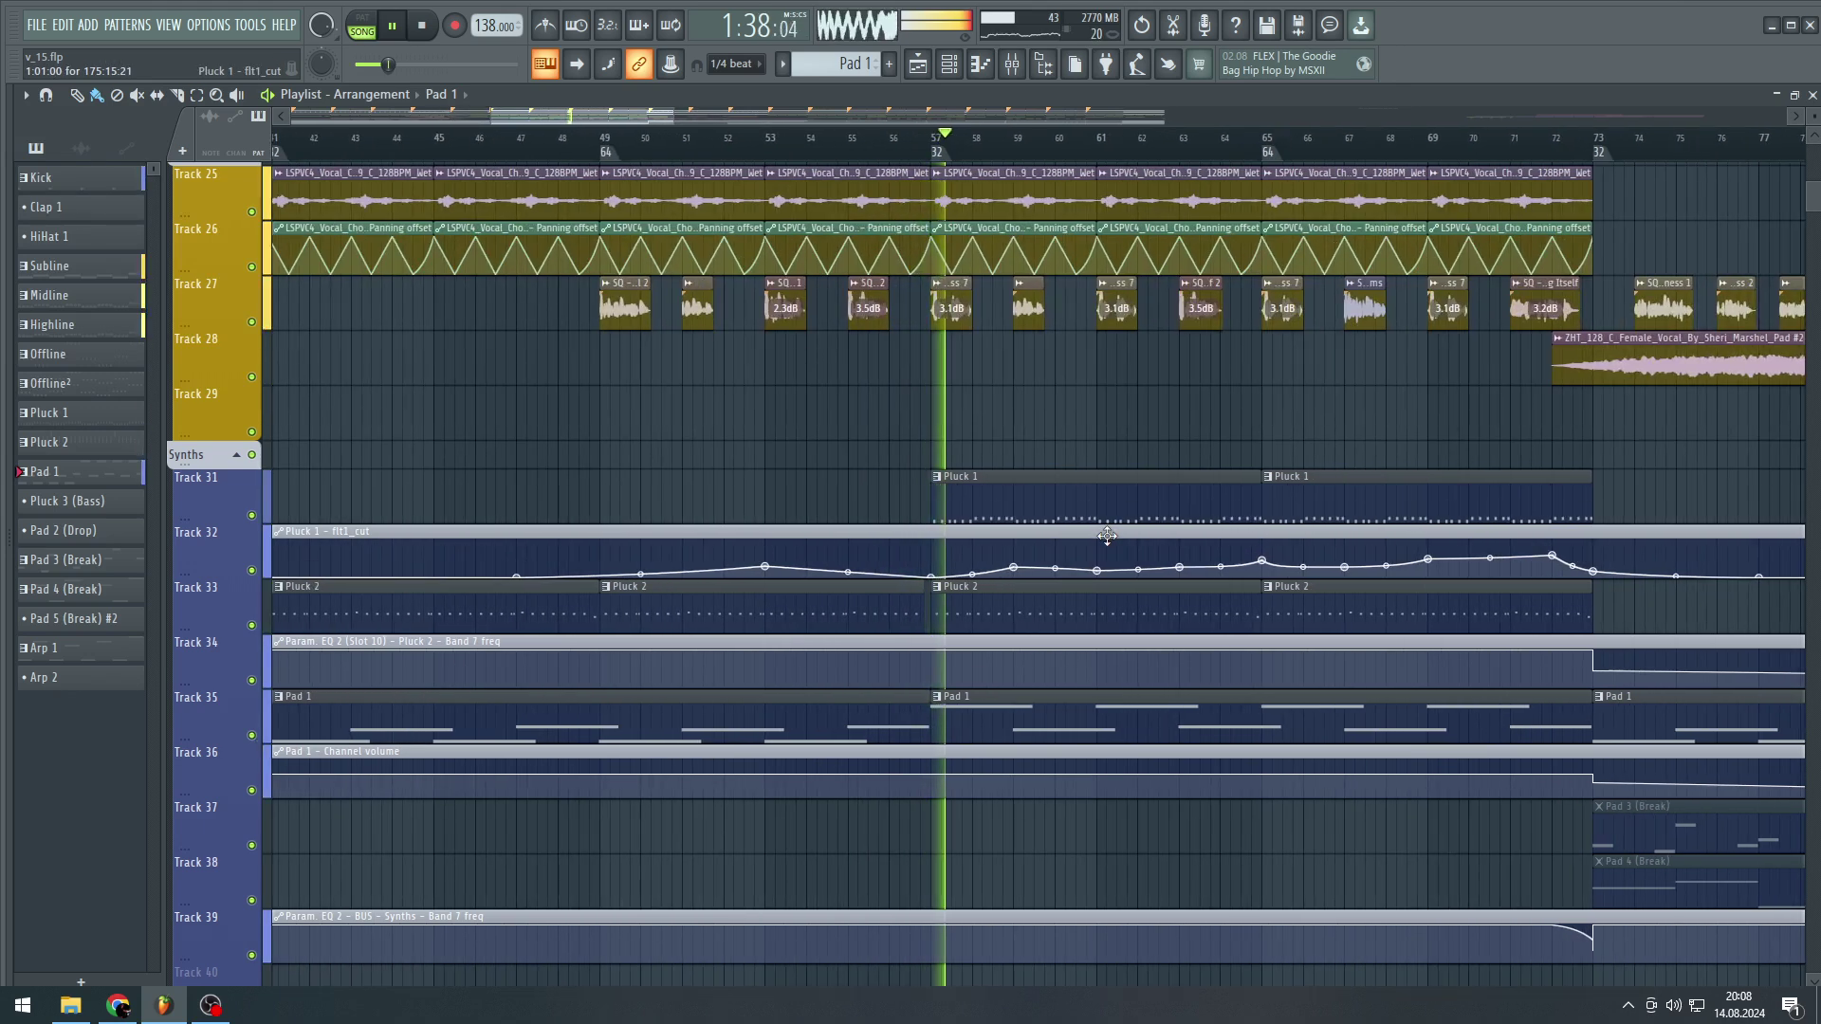
- Solo Track 31 with the Pluck 1 clips and unmute its filter cutoff automation on Track 32
scroll(1108, 547, "down", 3)
scroll(1151, 512, "up", 3)
scroll(1493, 497, "up", 12)
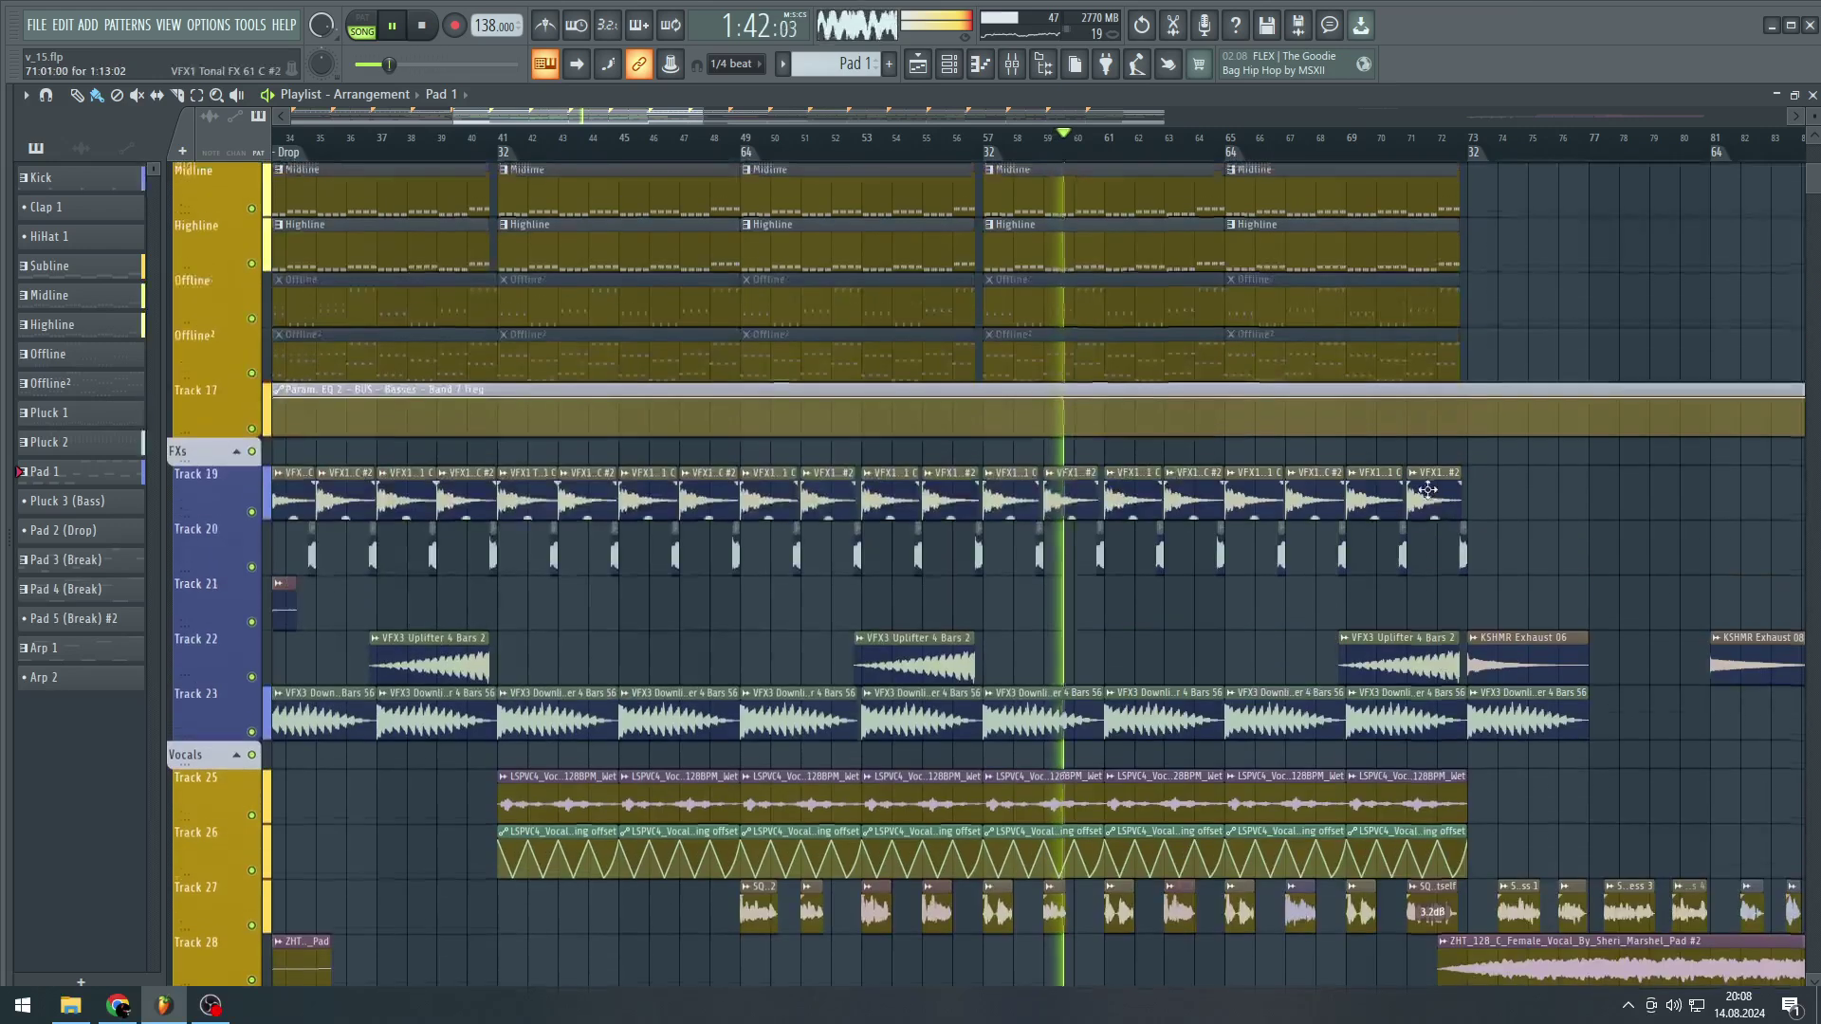
scroll(1428, 489, "down", 8)
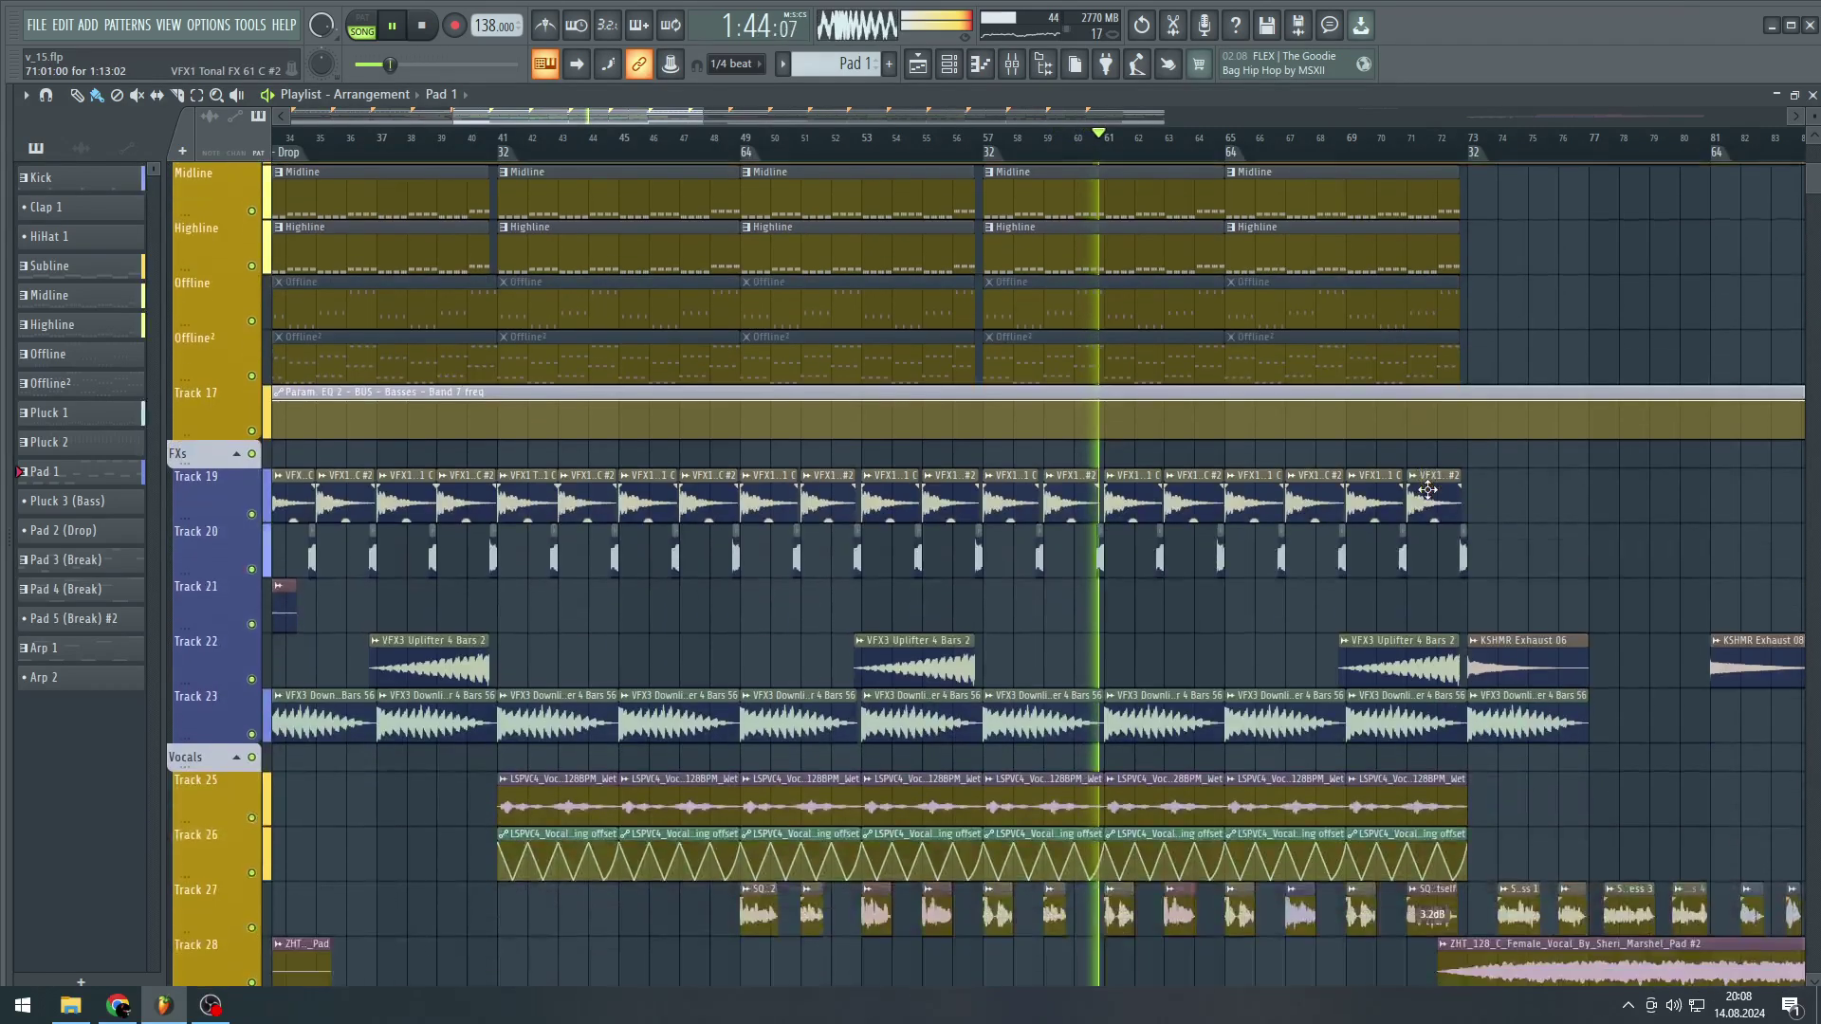
scroll(1428, 490, "down", 7)
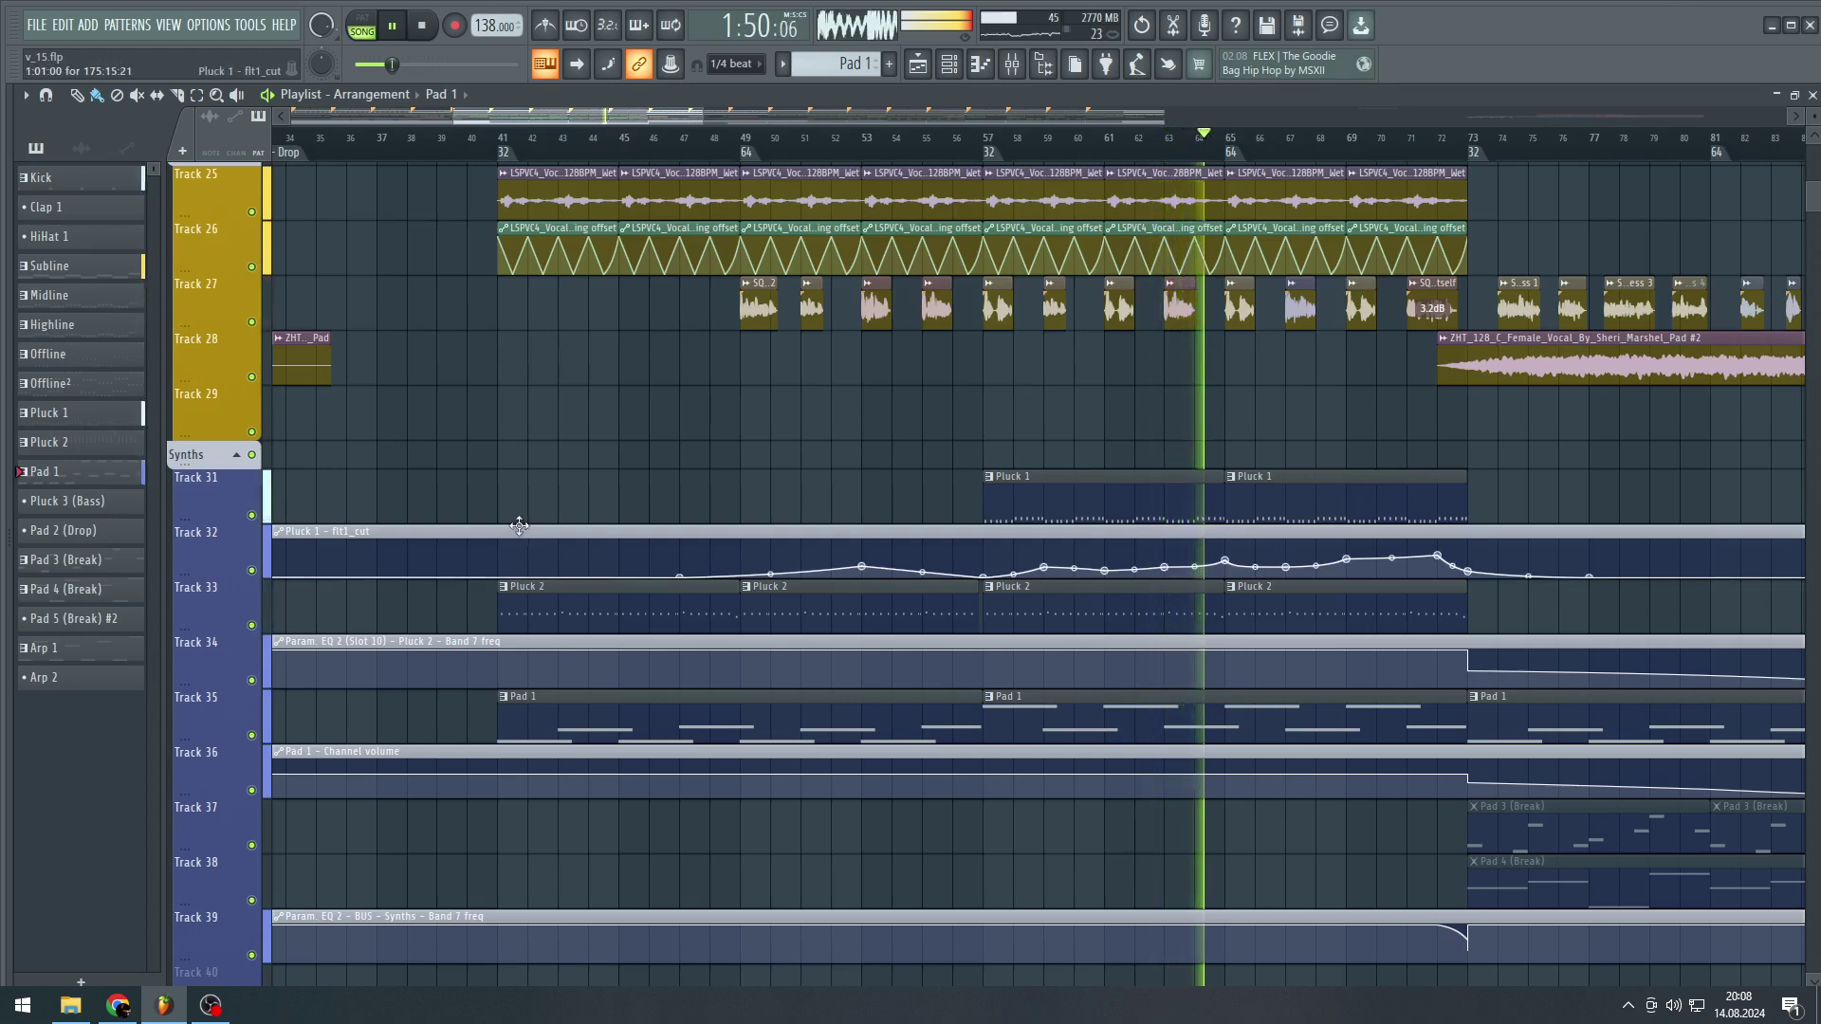
right_click(253, 517)
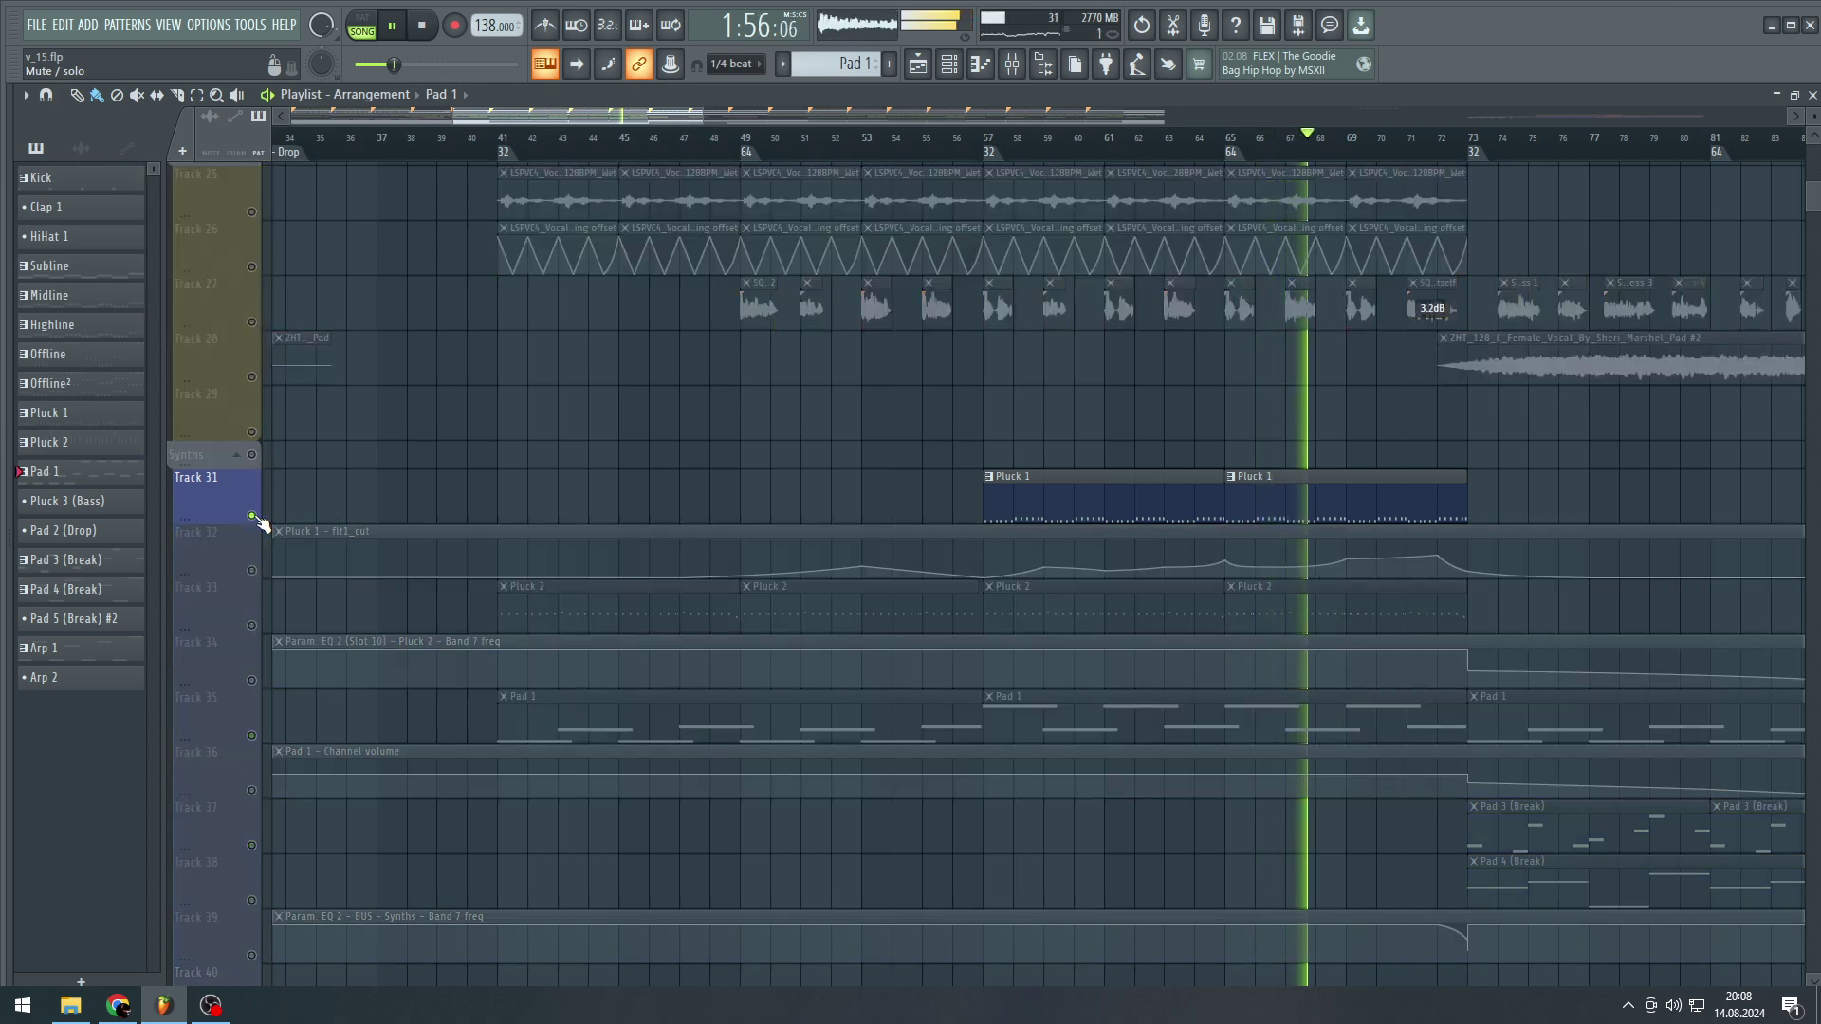
left_click(254, 570)
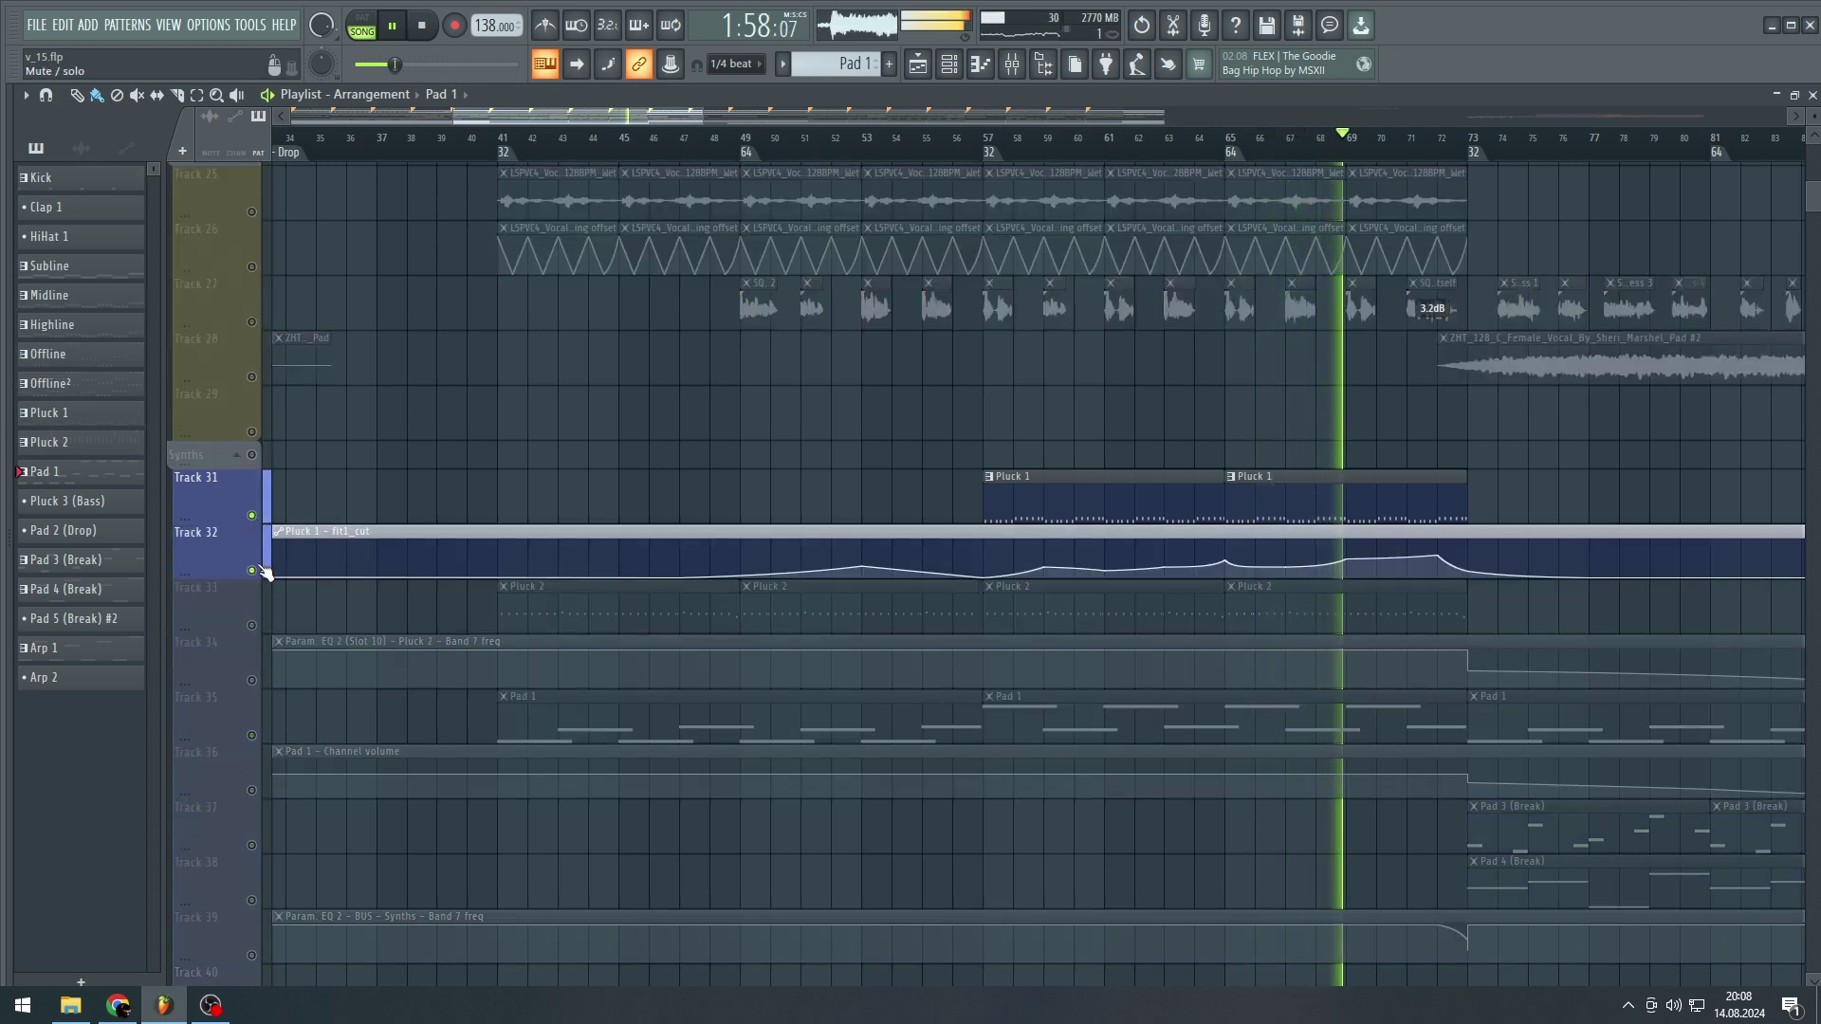
- End the isolated listening of Tracks 31 and 32 and restore all playlist tracks to playback
left_click(255, 570)
left_click(251, 517)
left_click(251, 517)
right_click(251, 517)
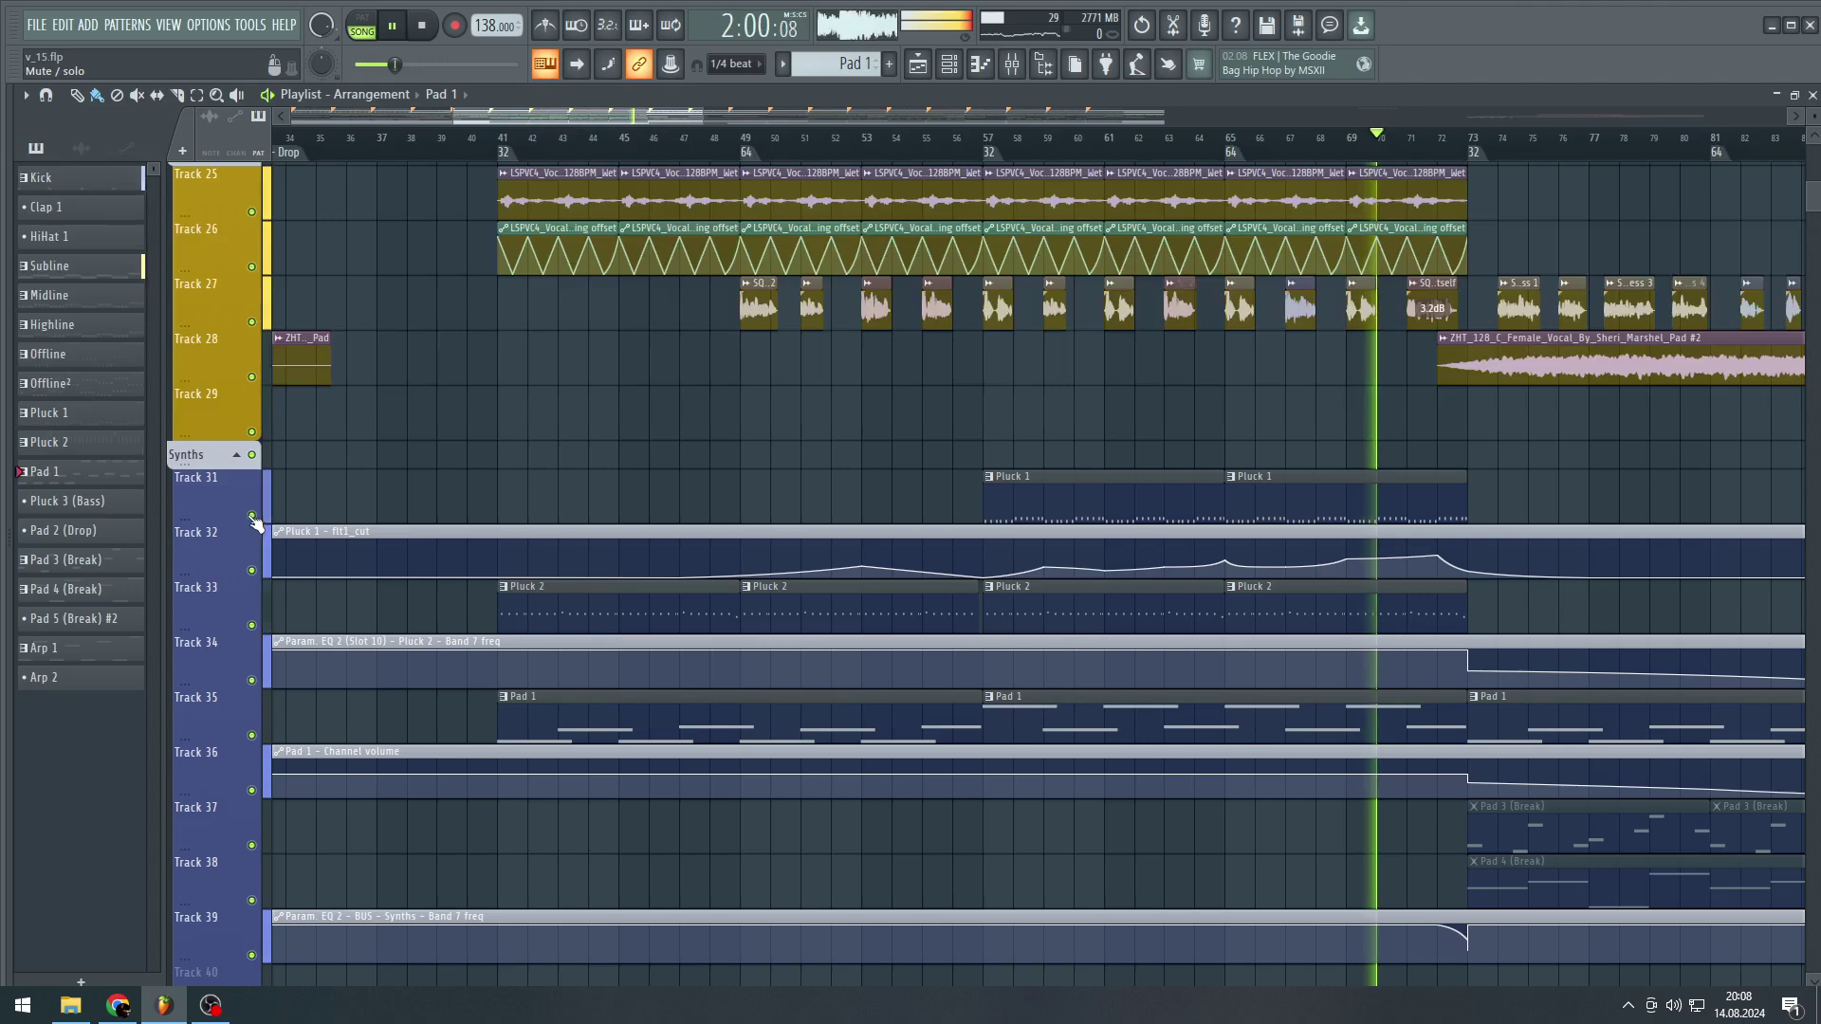
- Examine how the synth, vocal and automation tracks change from the first drop into the break at bar 73
scroll(1187, 394, "down", 4)
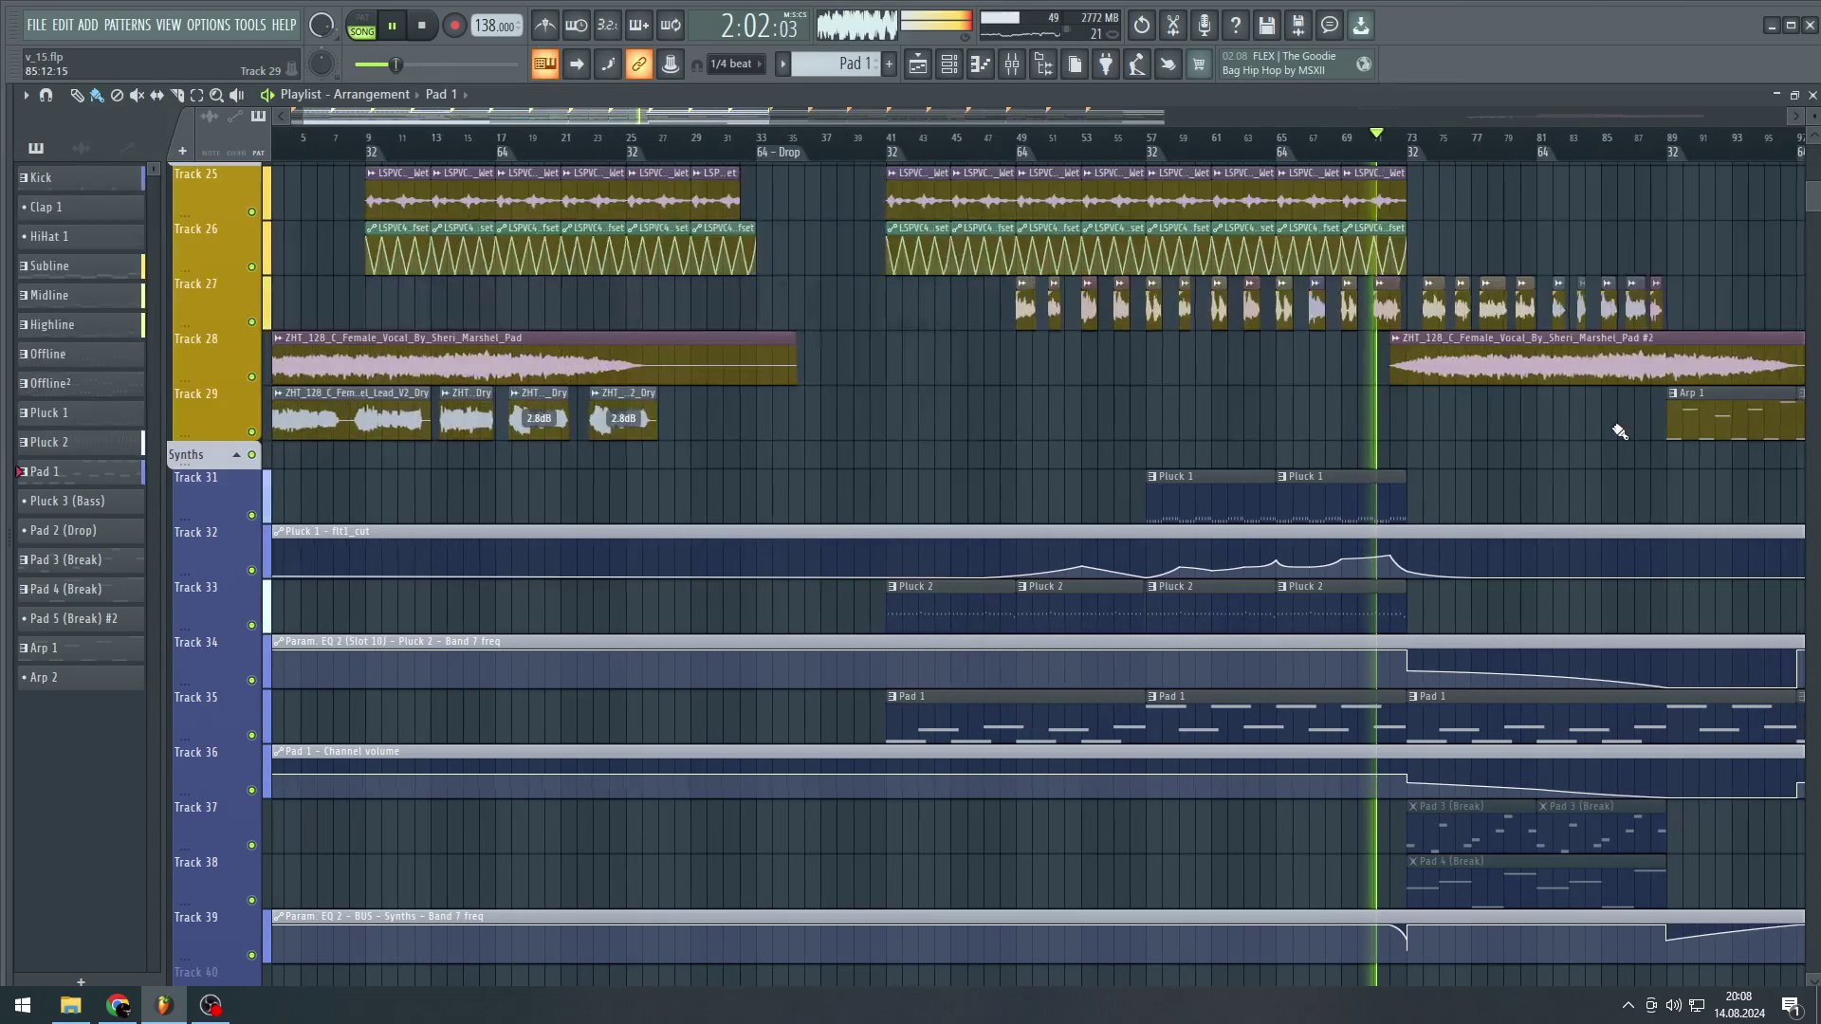
scroll(1565, 426, "down", 1)
scroll(1572, 385, "up", 4)
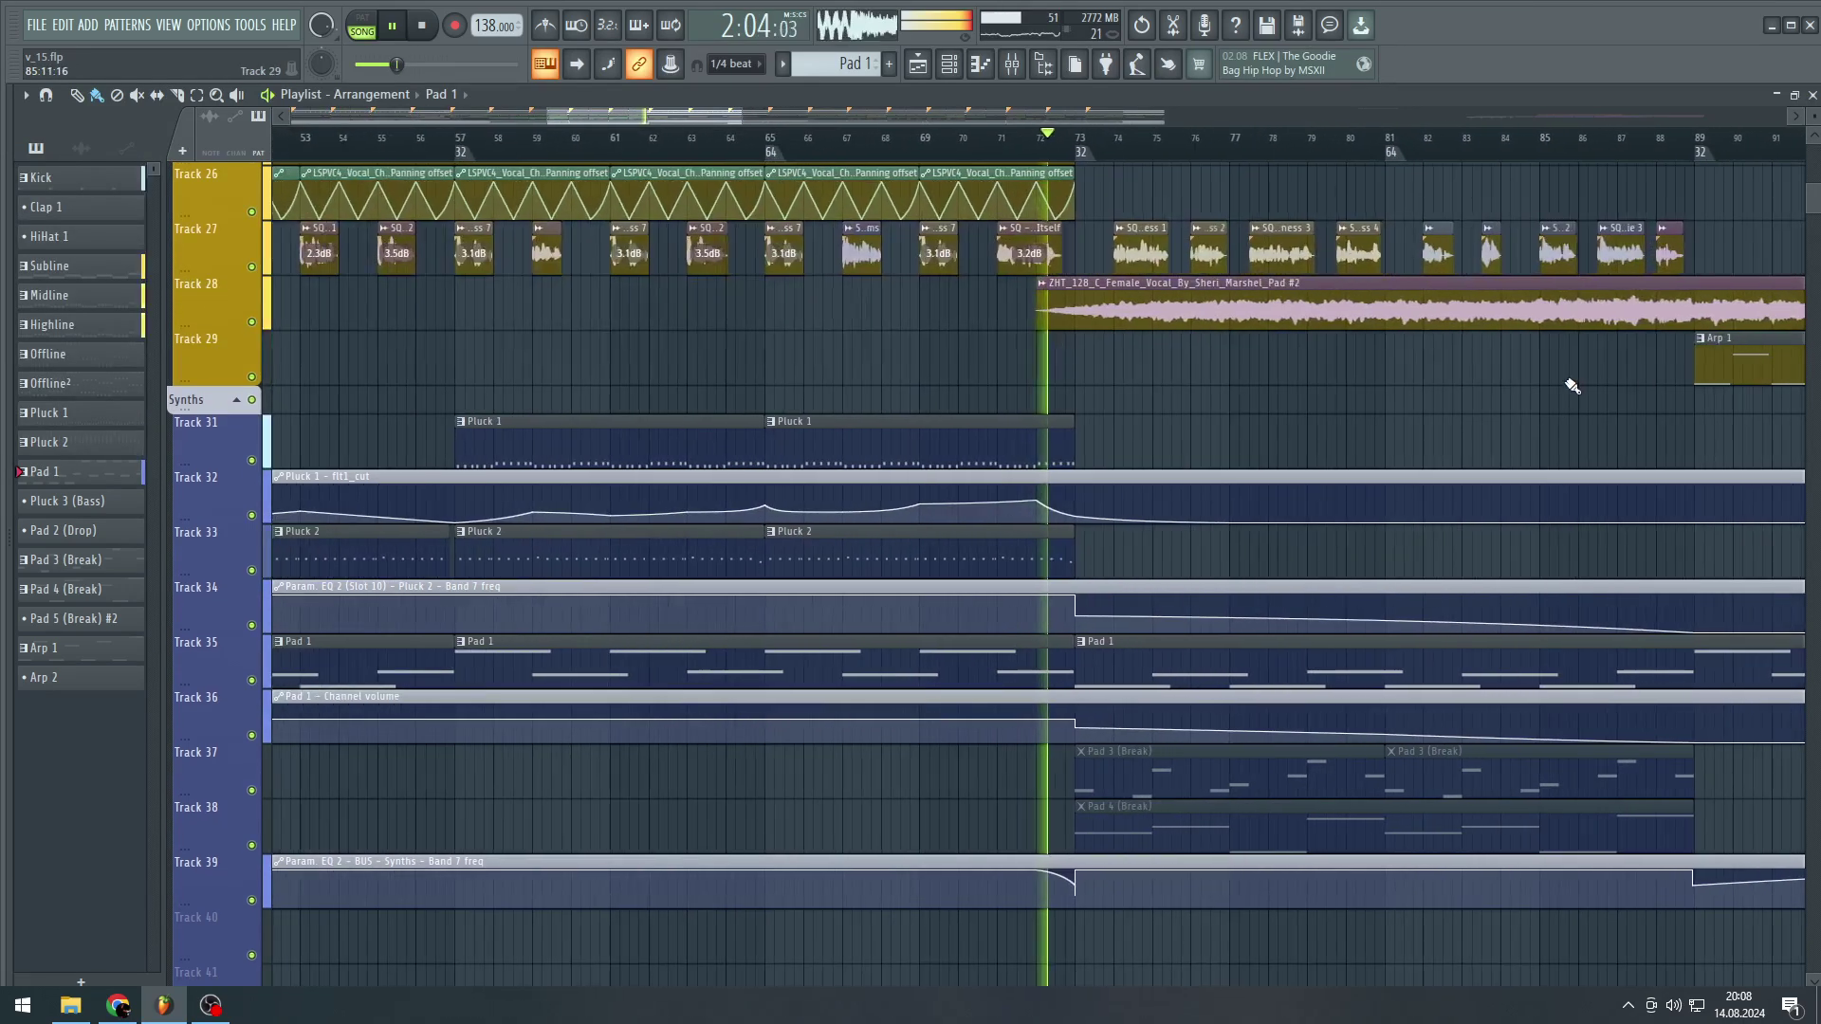
scroll(1381, 403, "down", 2)
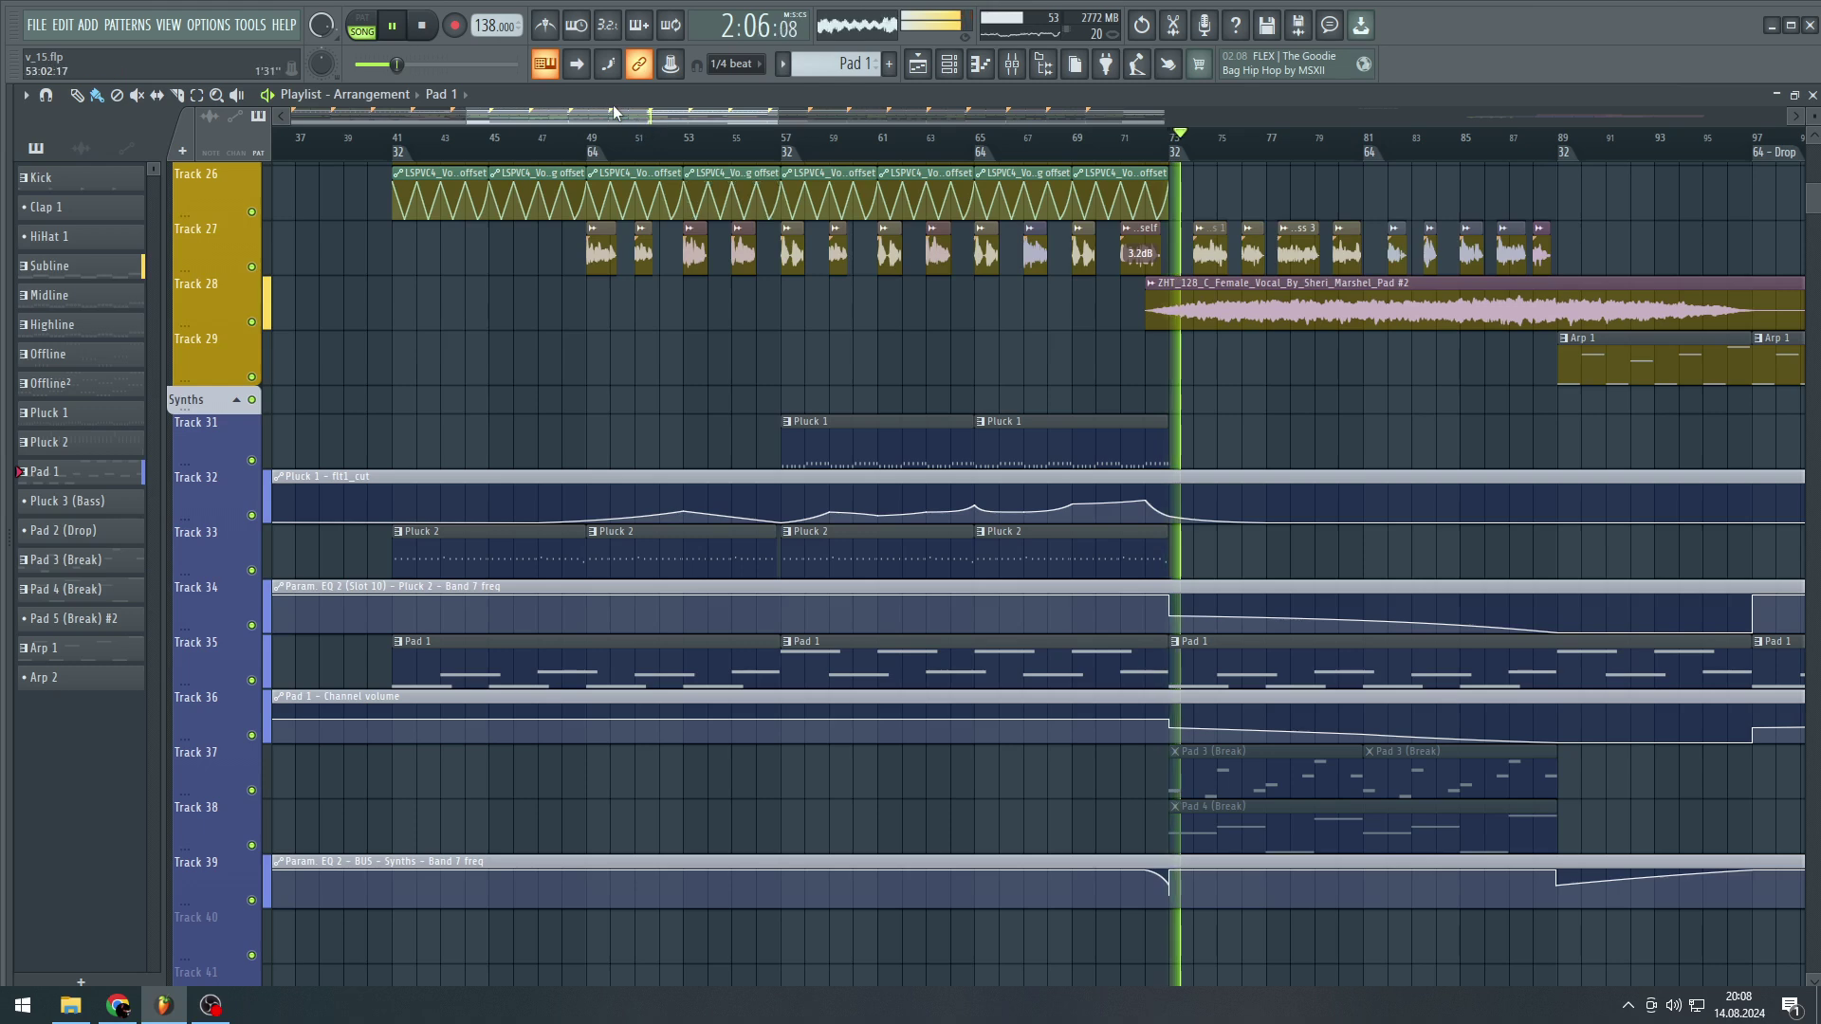
left_click_drag(640, 112, 743, 114)
scroll(916, 272, "up", 2)
scroll(916, 275, "up", 2)
scroll(890, 350, "up", 2)
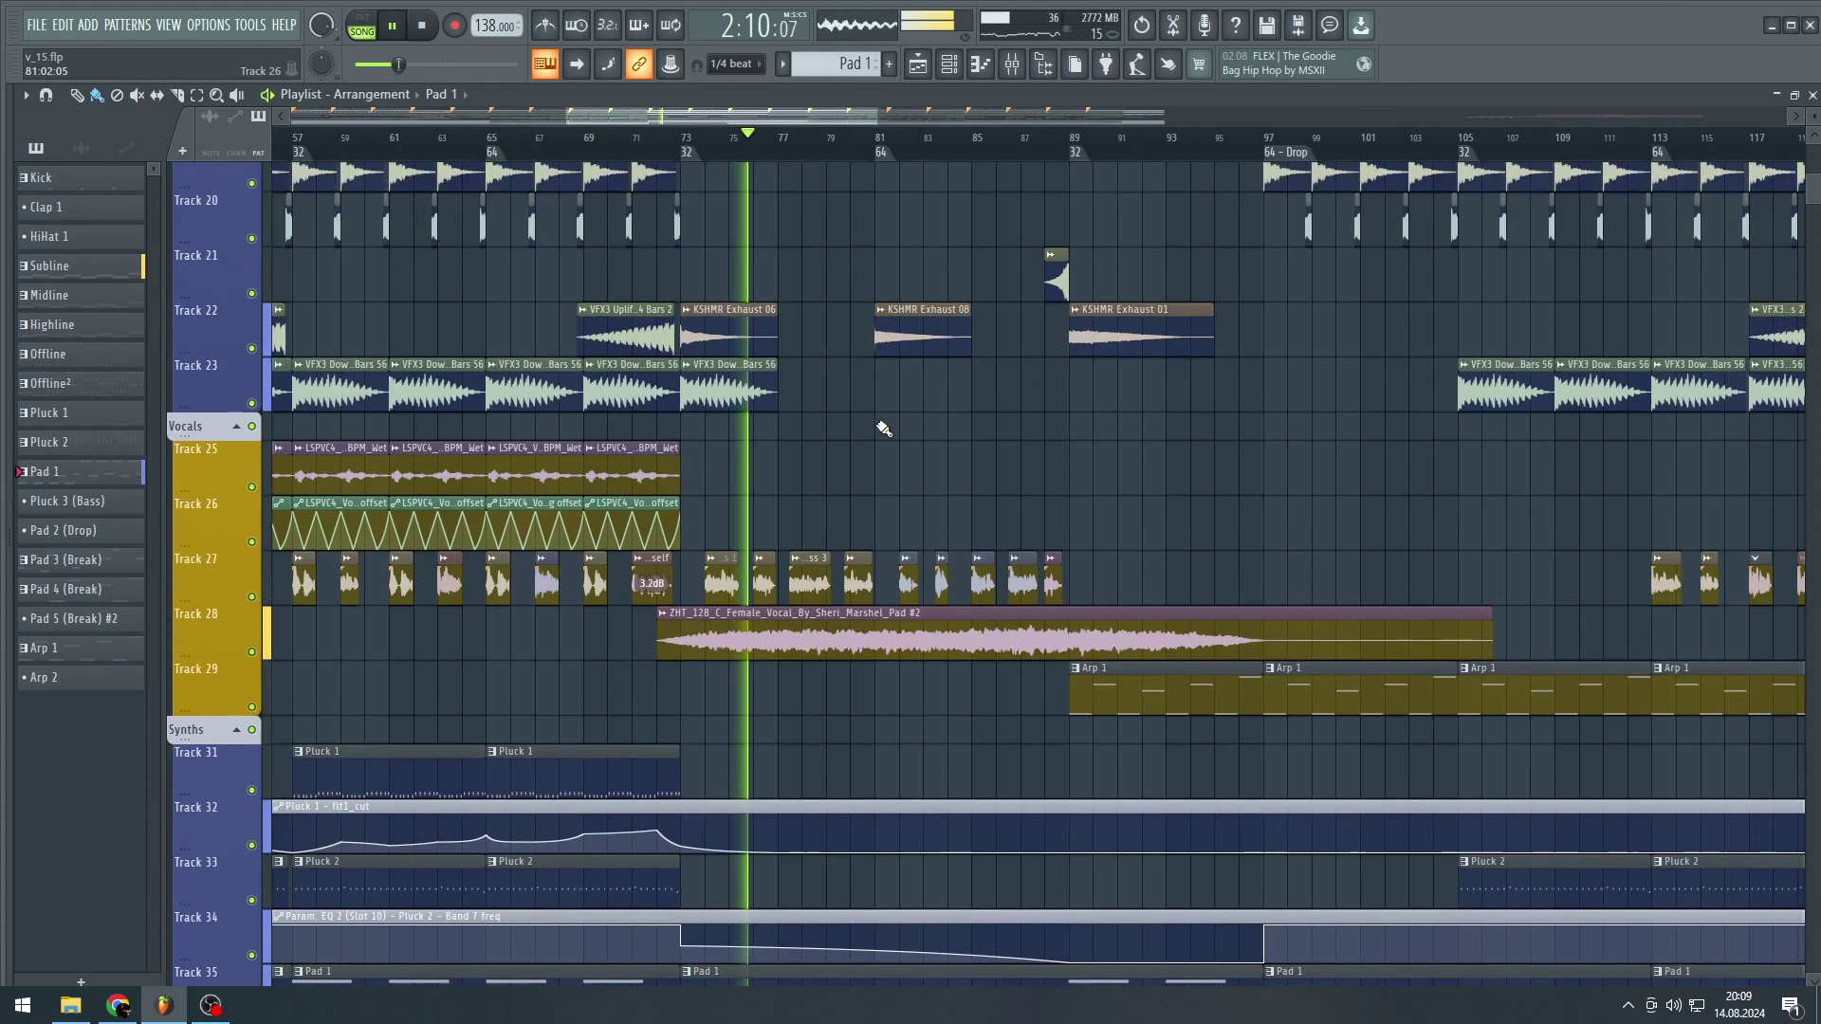
- Examine the break's FX, bass and drum tracks together with the Subline volume and drum bus EQ automation
scroll(884, 424, "up", 1)
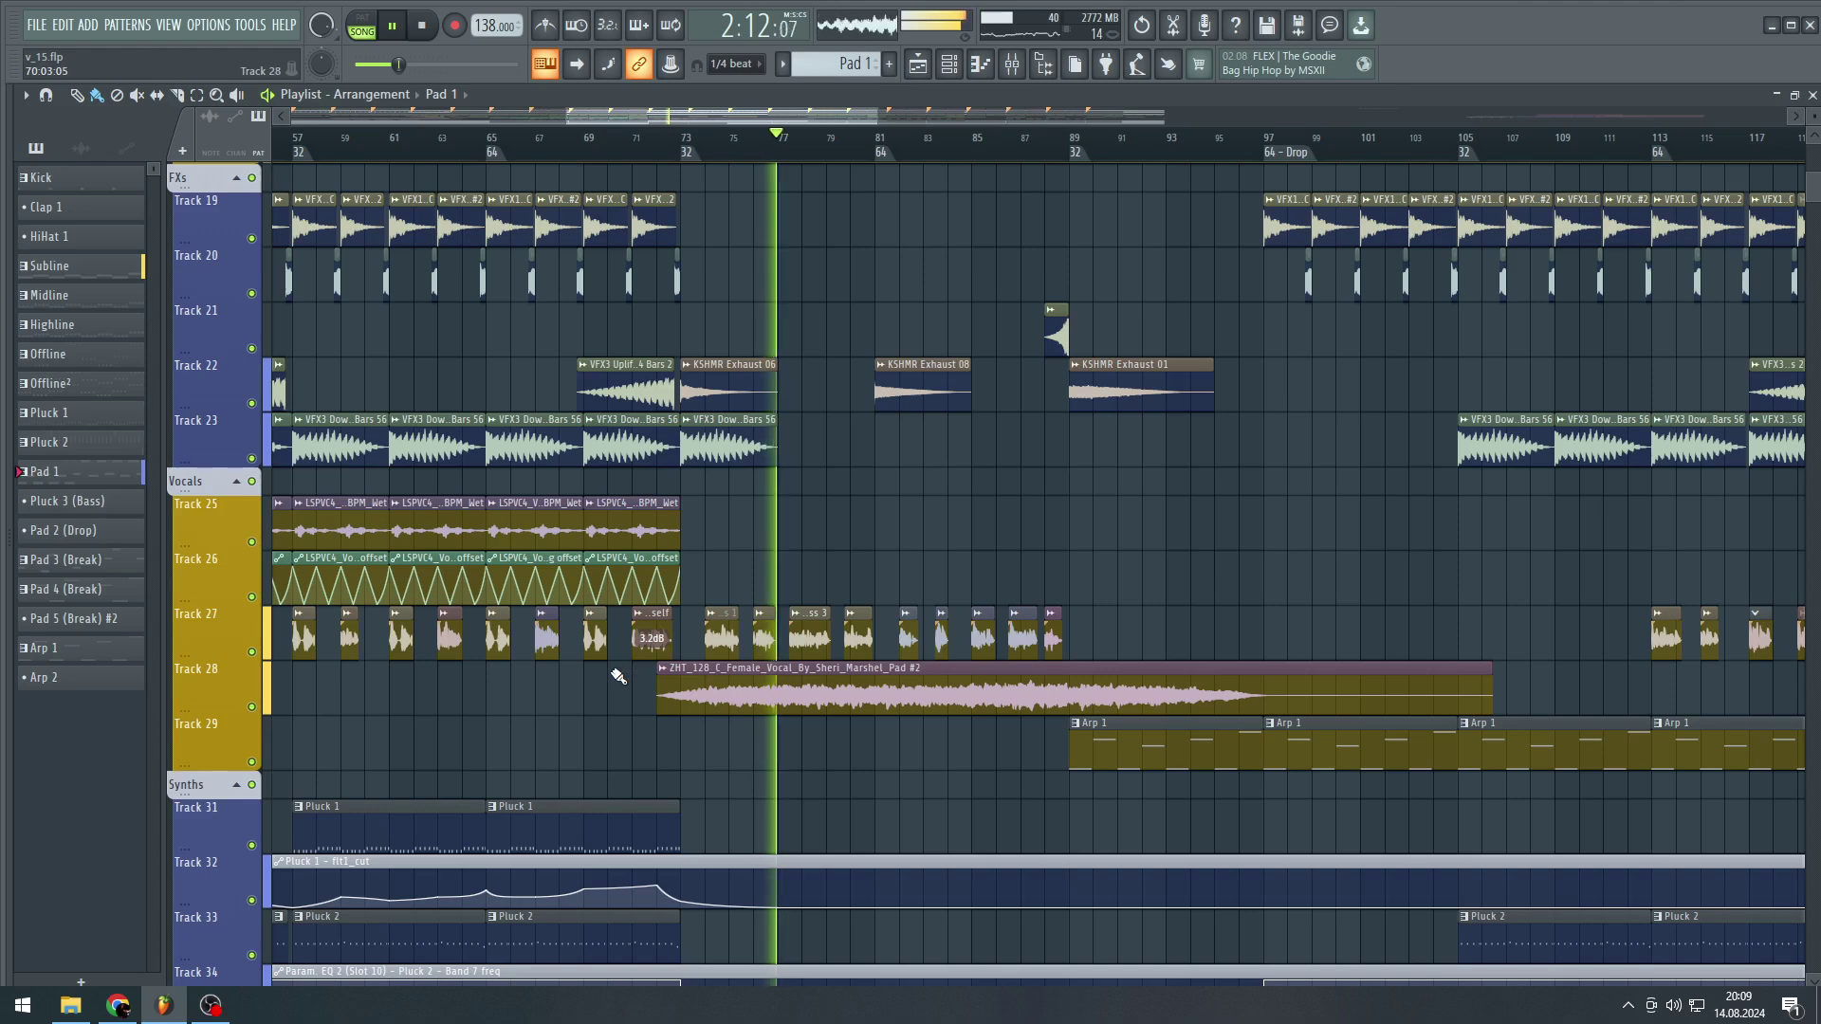
scroll(765, 675, "up", 6)
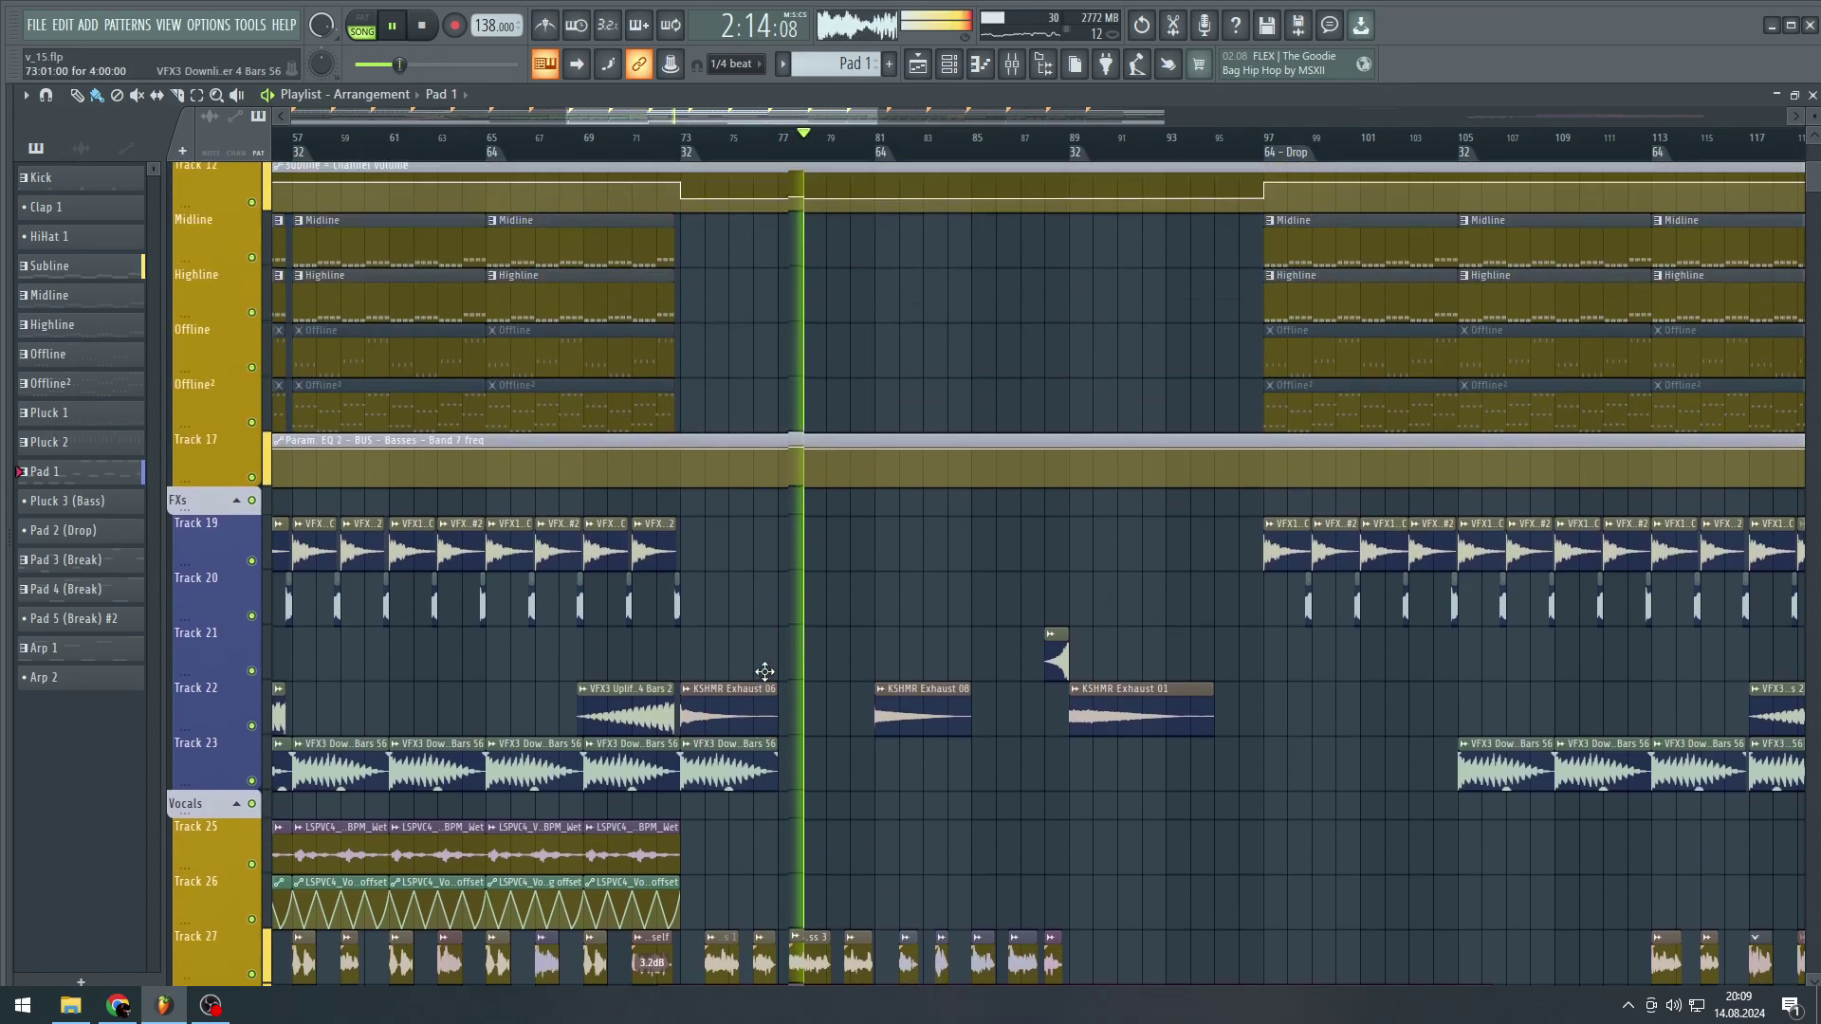
scroll(764, 672, "up", 2)
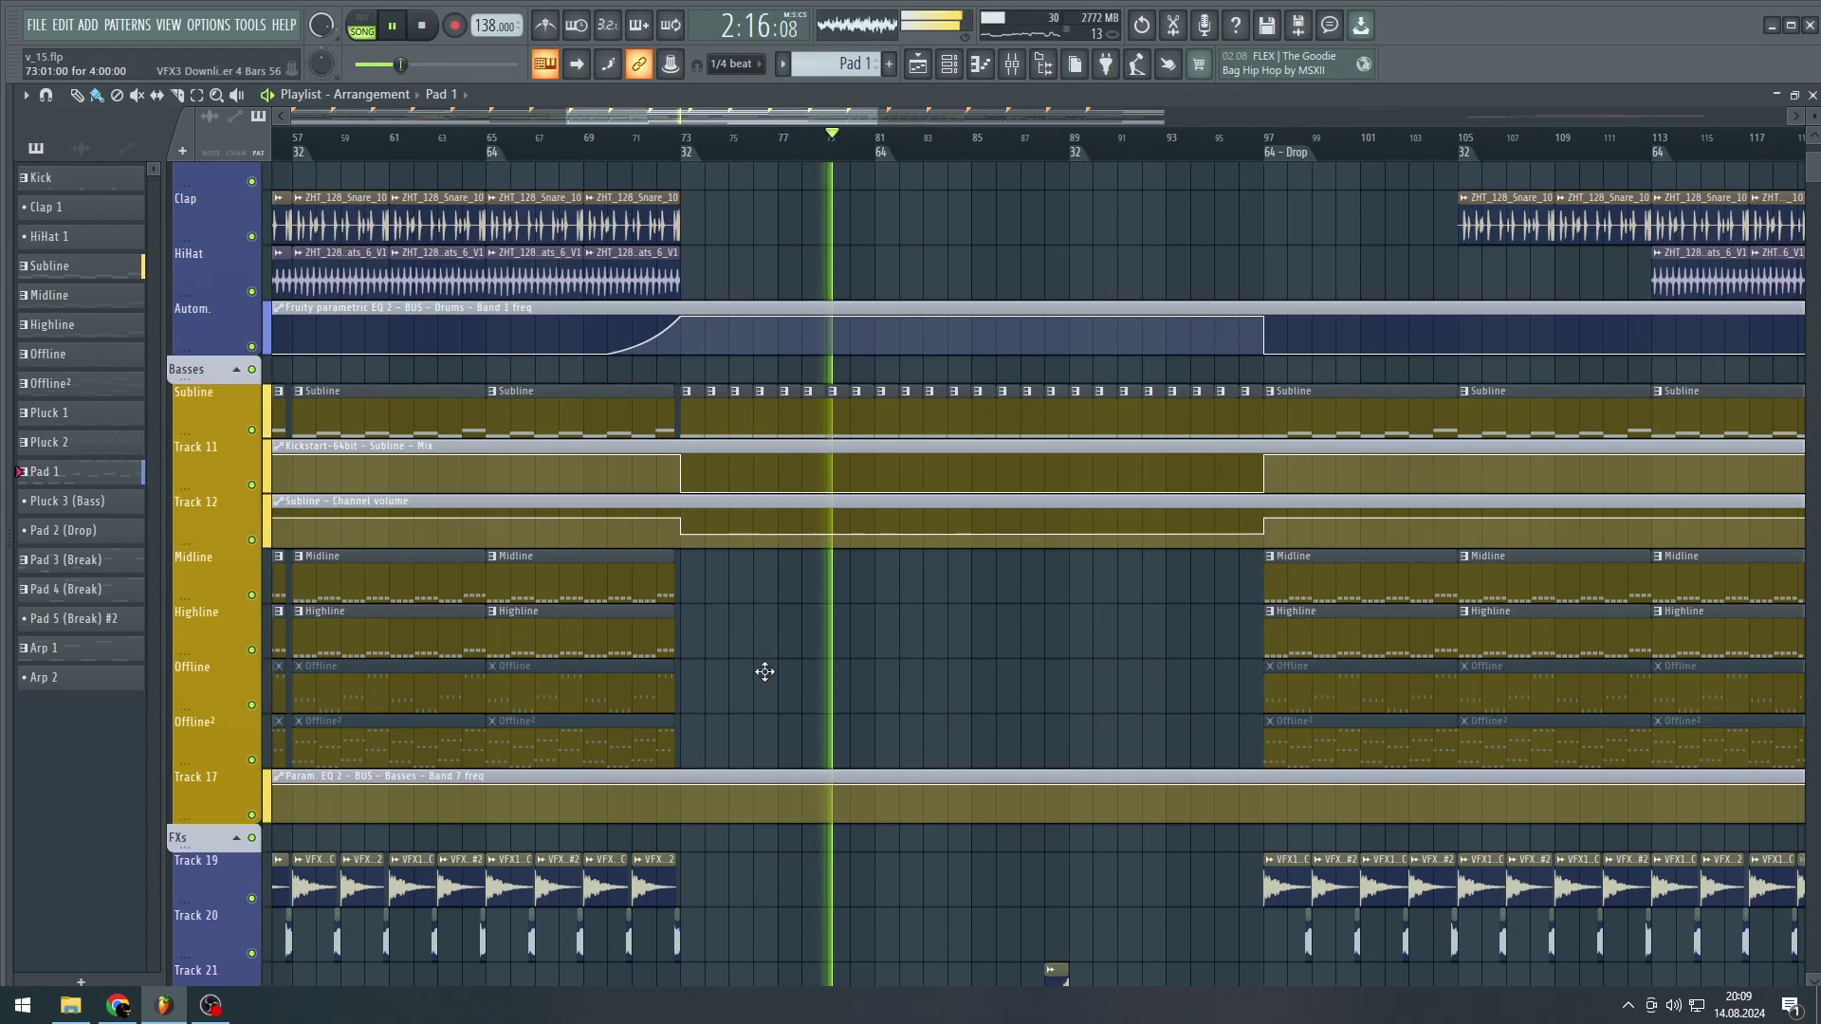
scroll(764, 672, "down", 5)
scroll(765, 672, "down", 9)
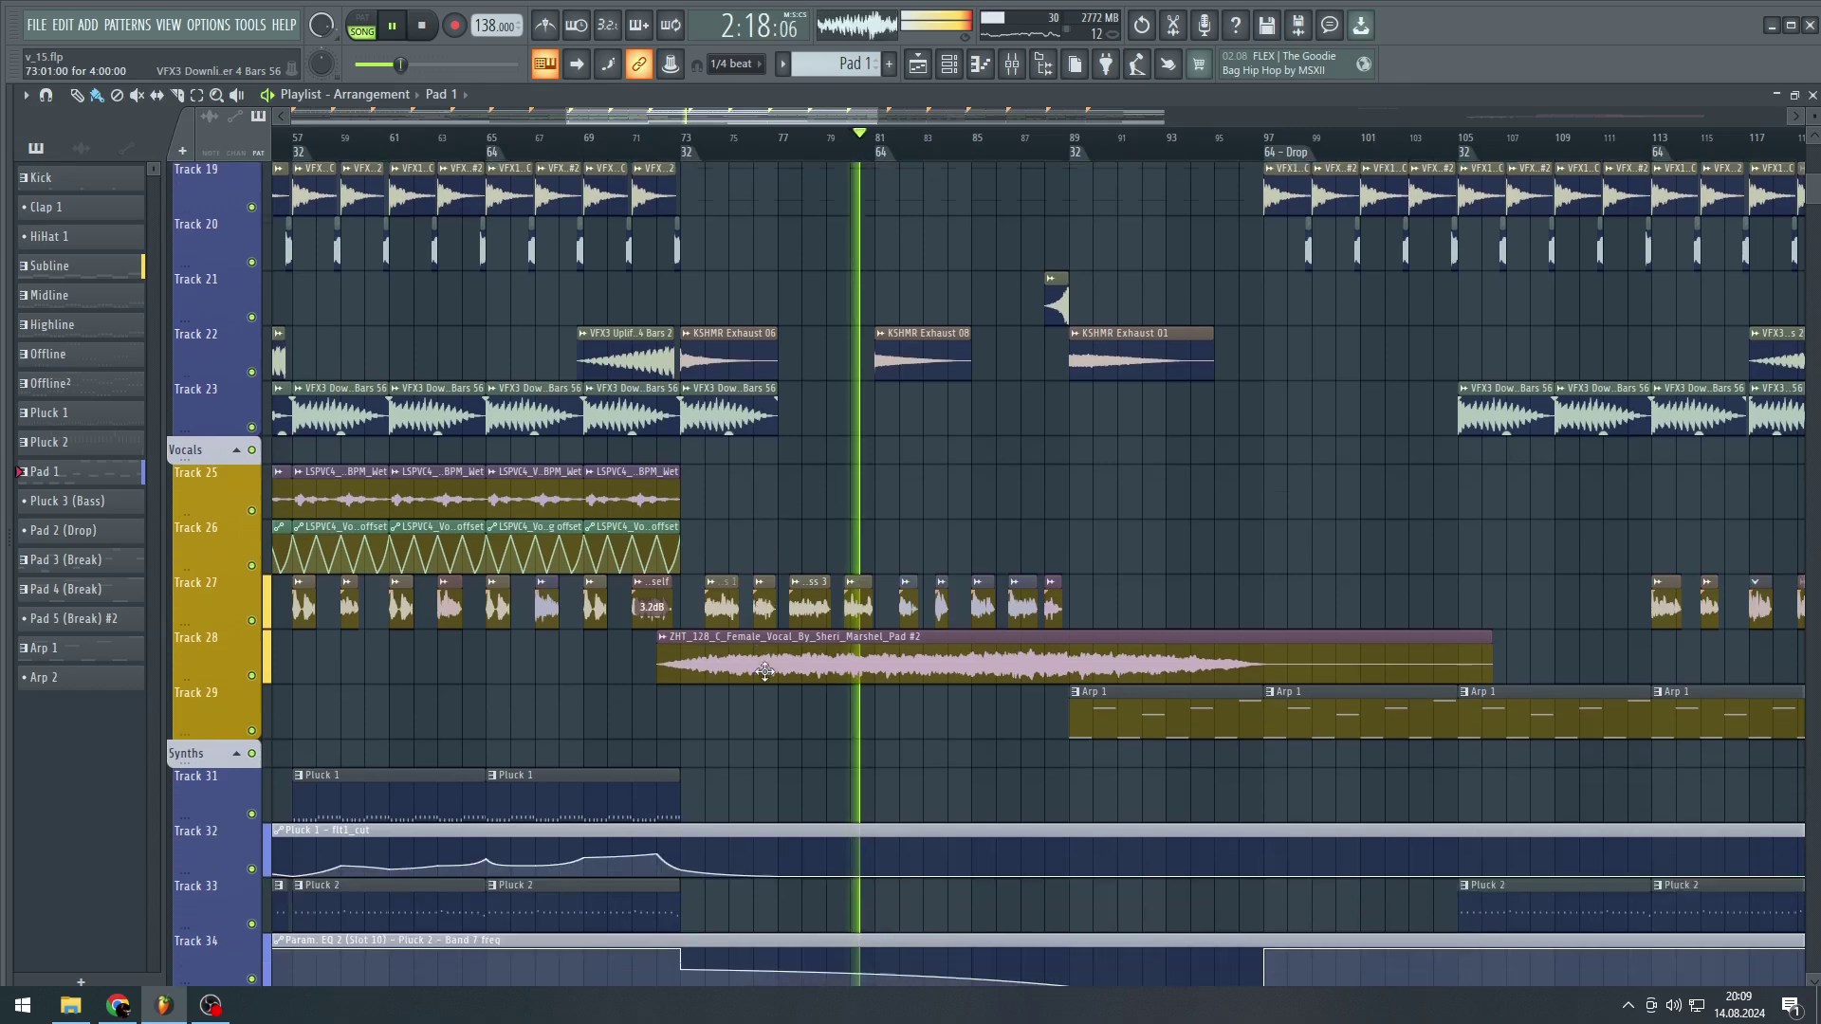
scroll(956, 569, "down", 6)
- Solo Track 27 to hear the break's vocal chops alone, and restore all tracks to playback
scroll(949, 546, "up", 4)
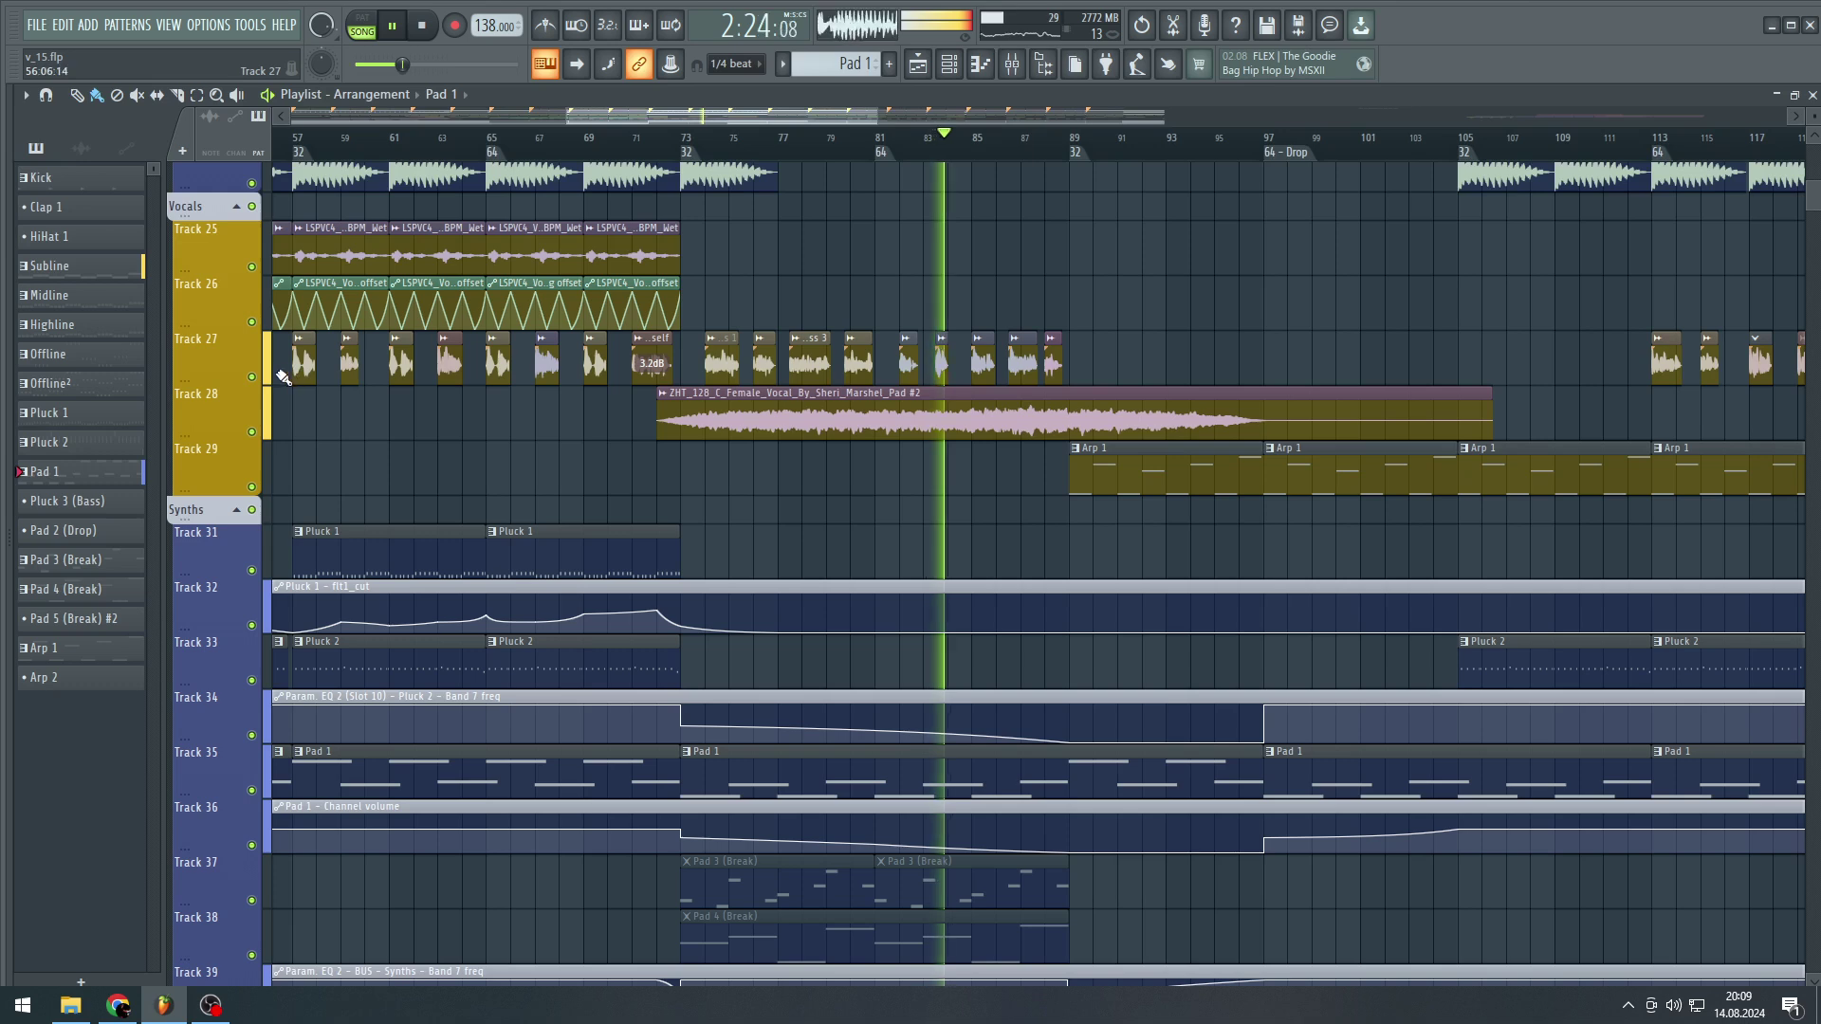
right_click(252, 377)
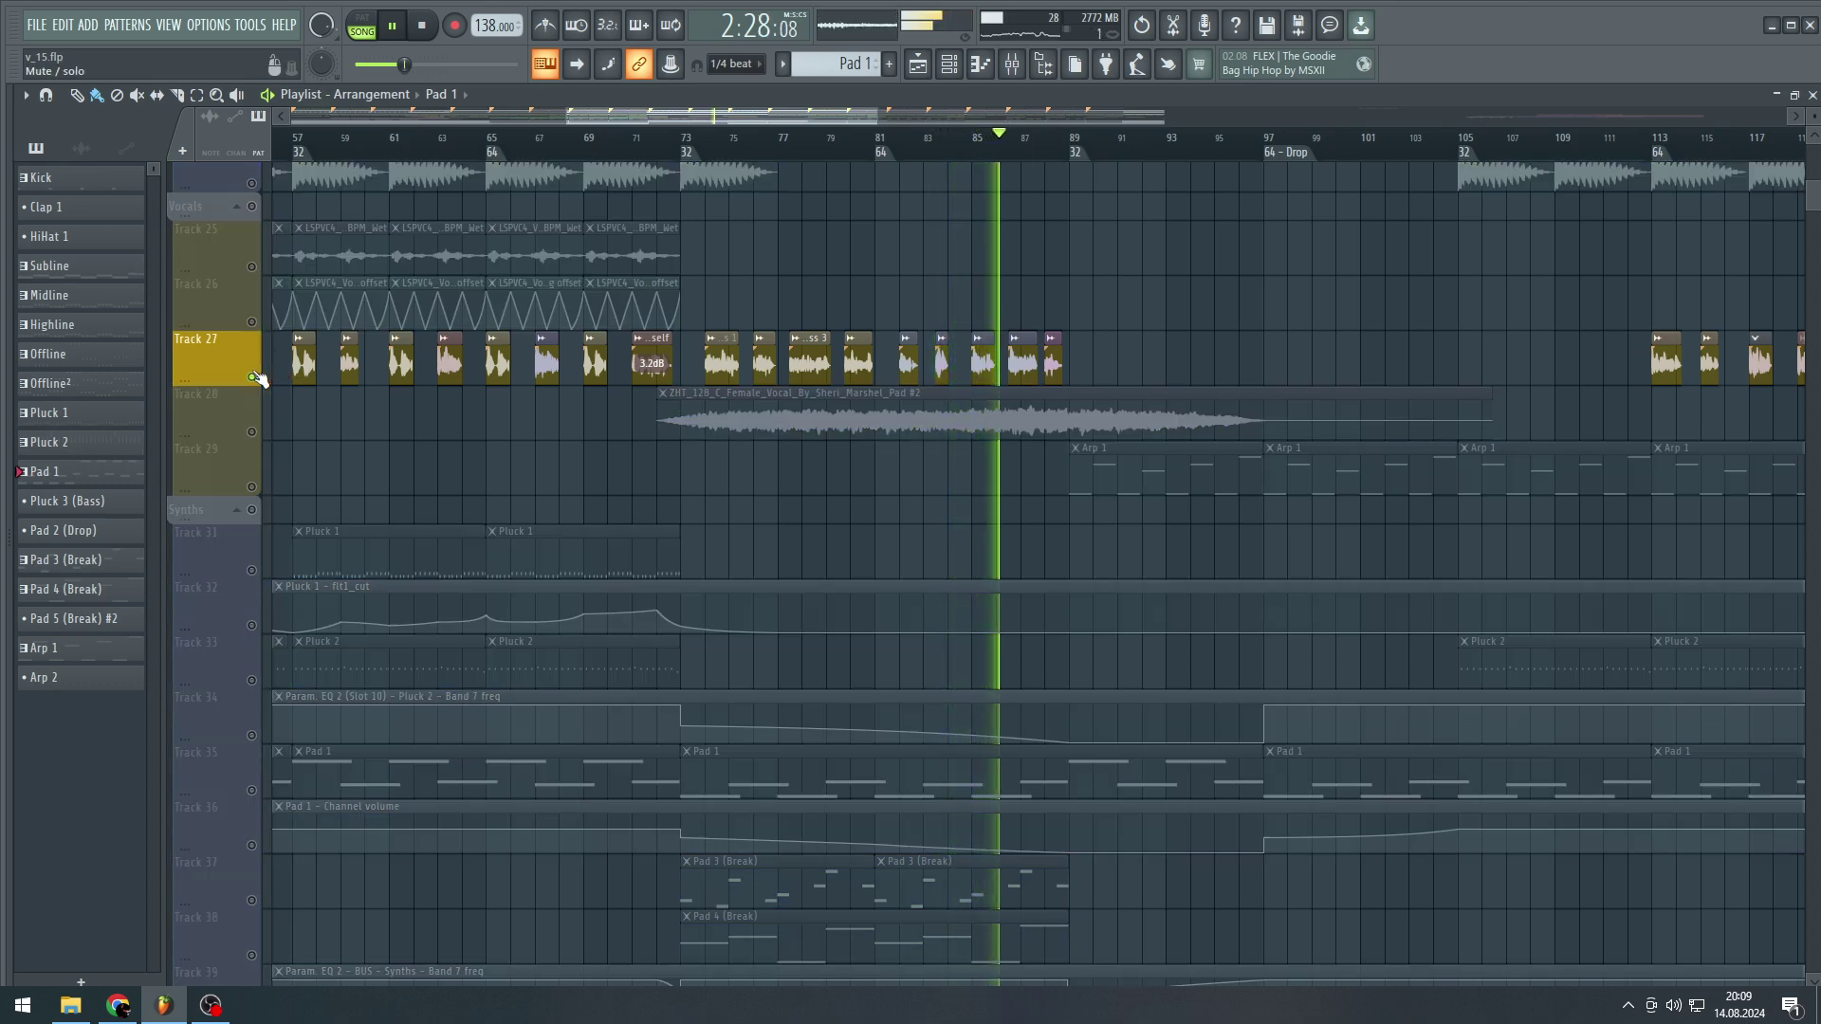
right_click(253, 377)
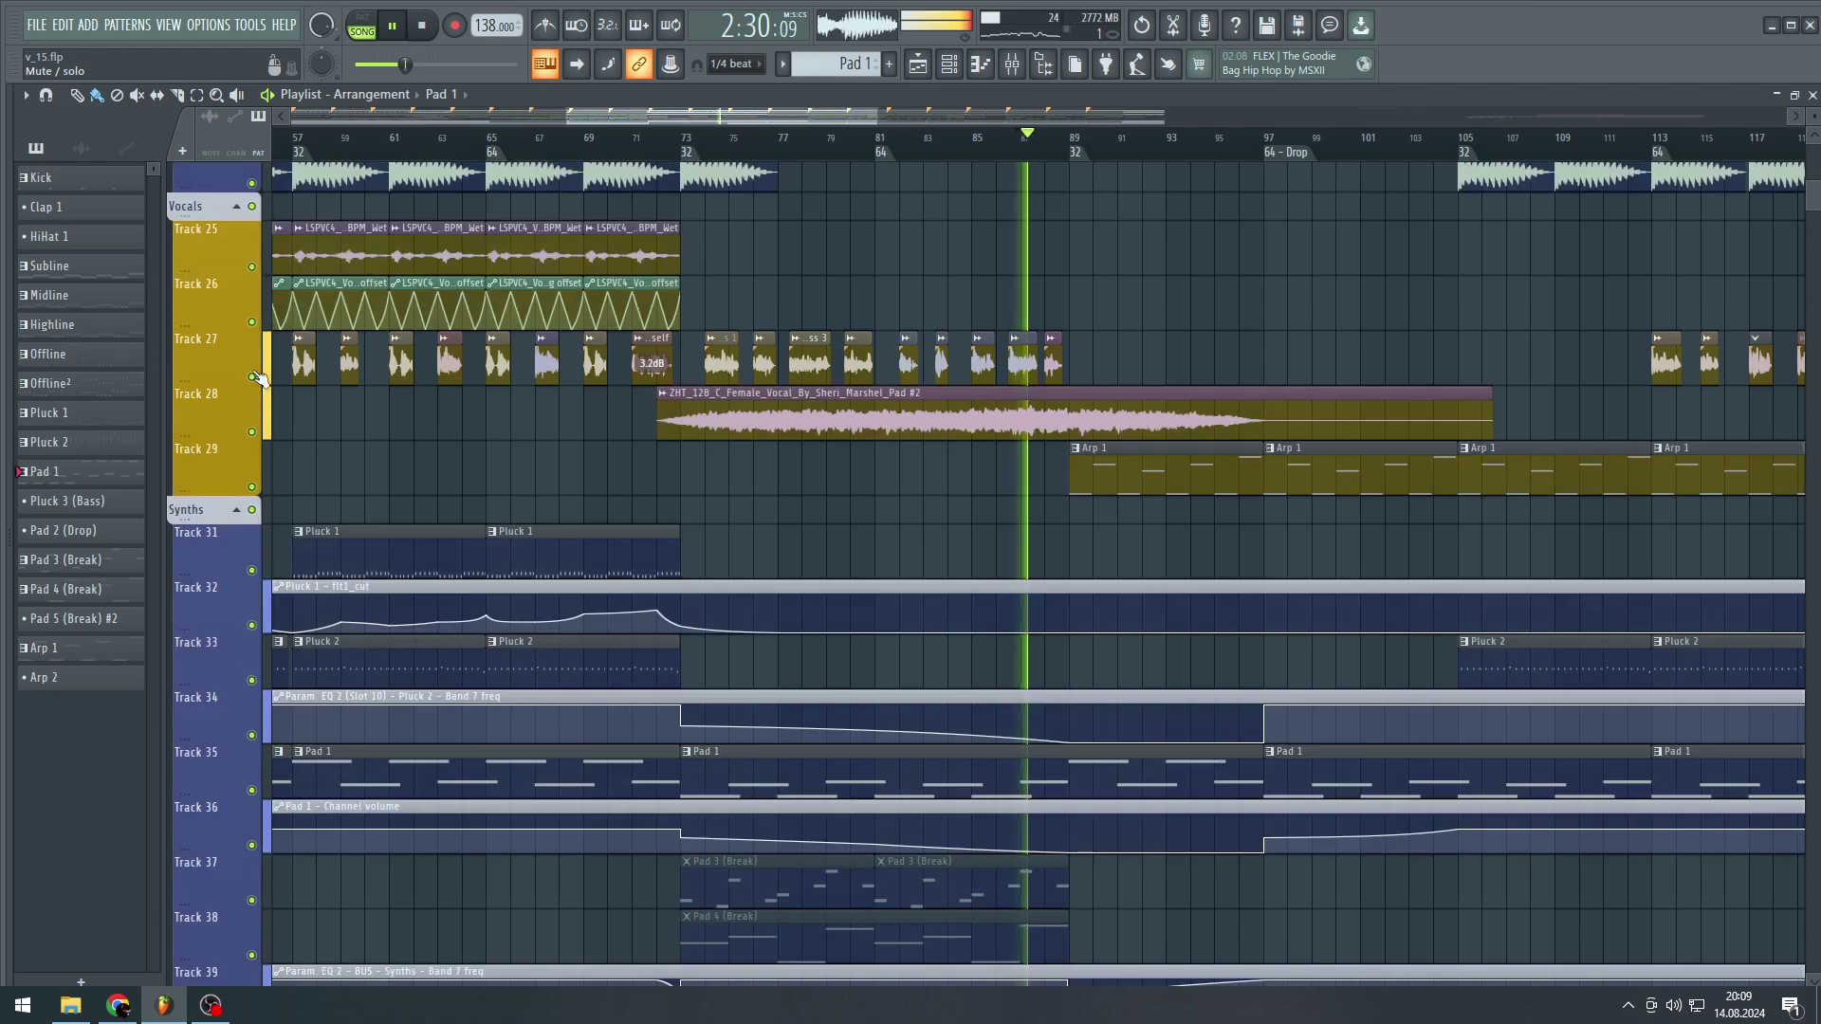
- Solo Track 29 to hear the Arp 1 part alone, and restore all tracks to playback
scroll(1283, 371, "up", 5)
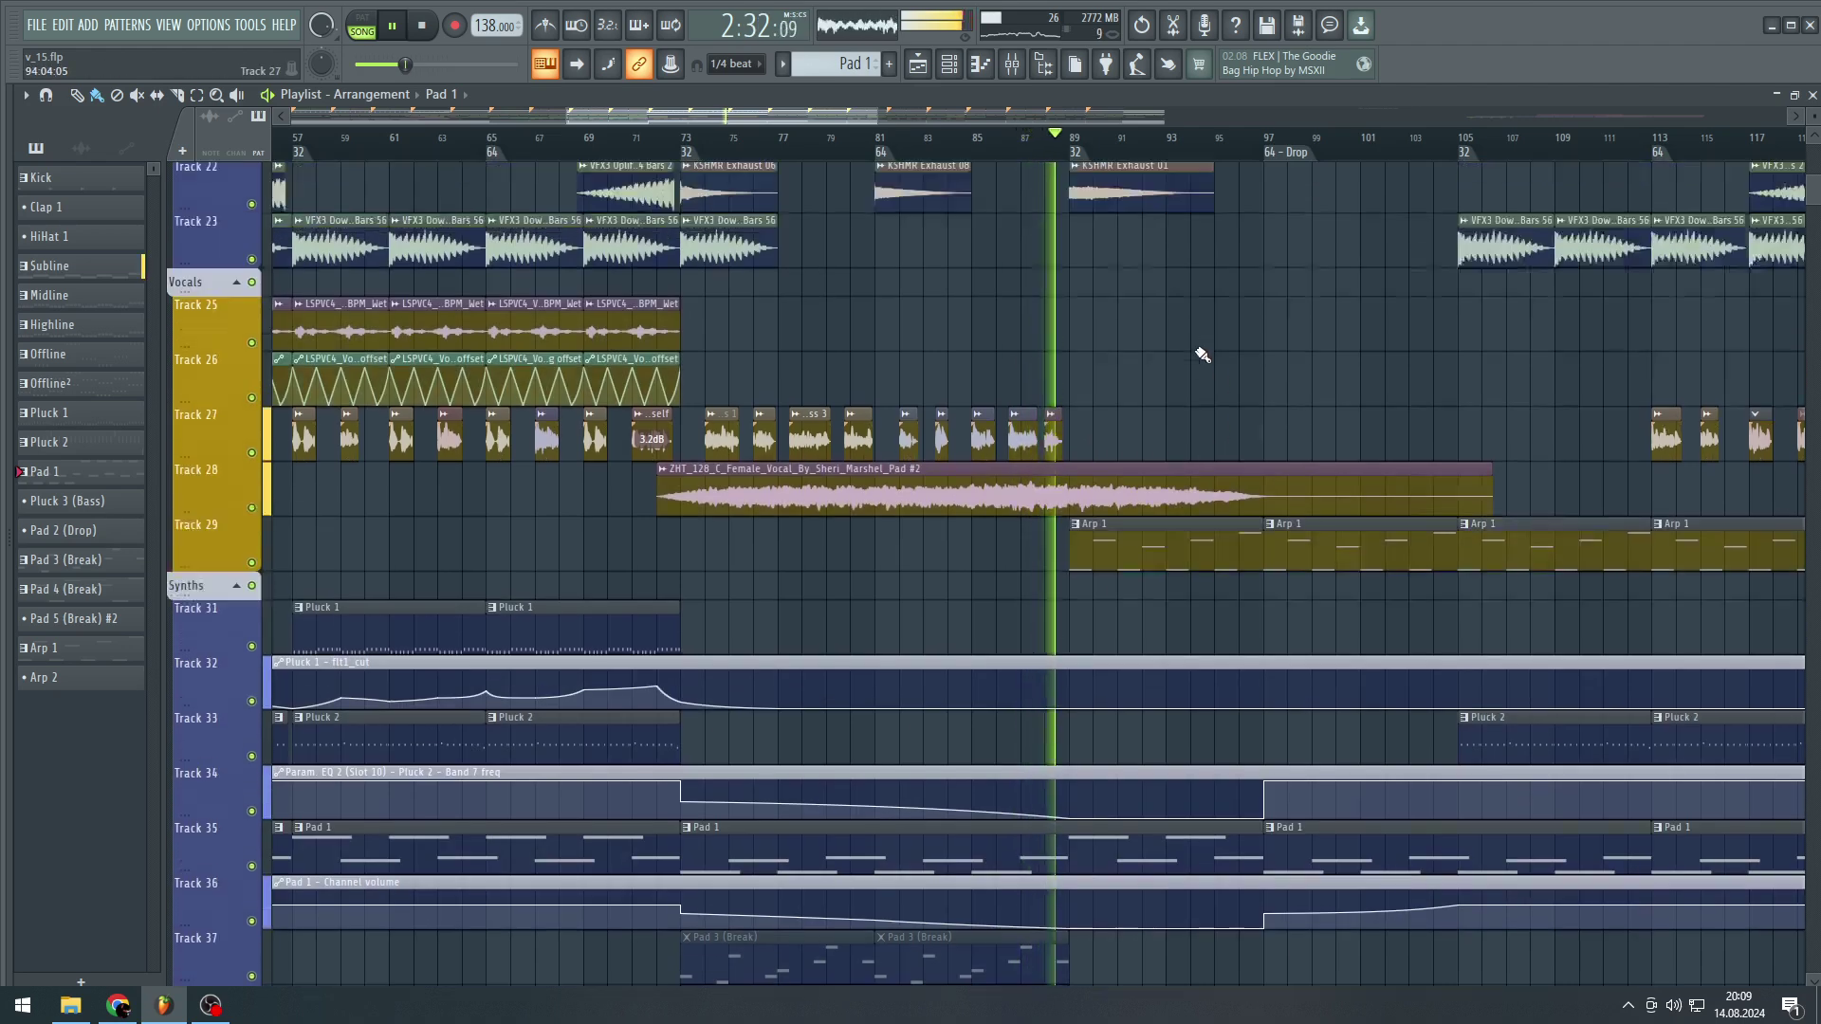
scroll(1285, 358, "down", 3)
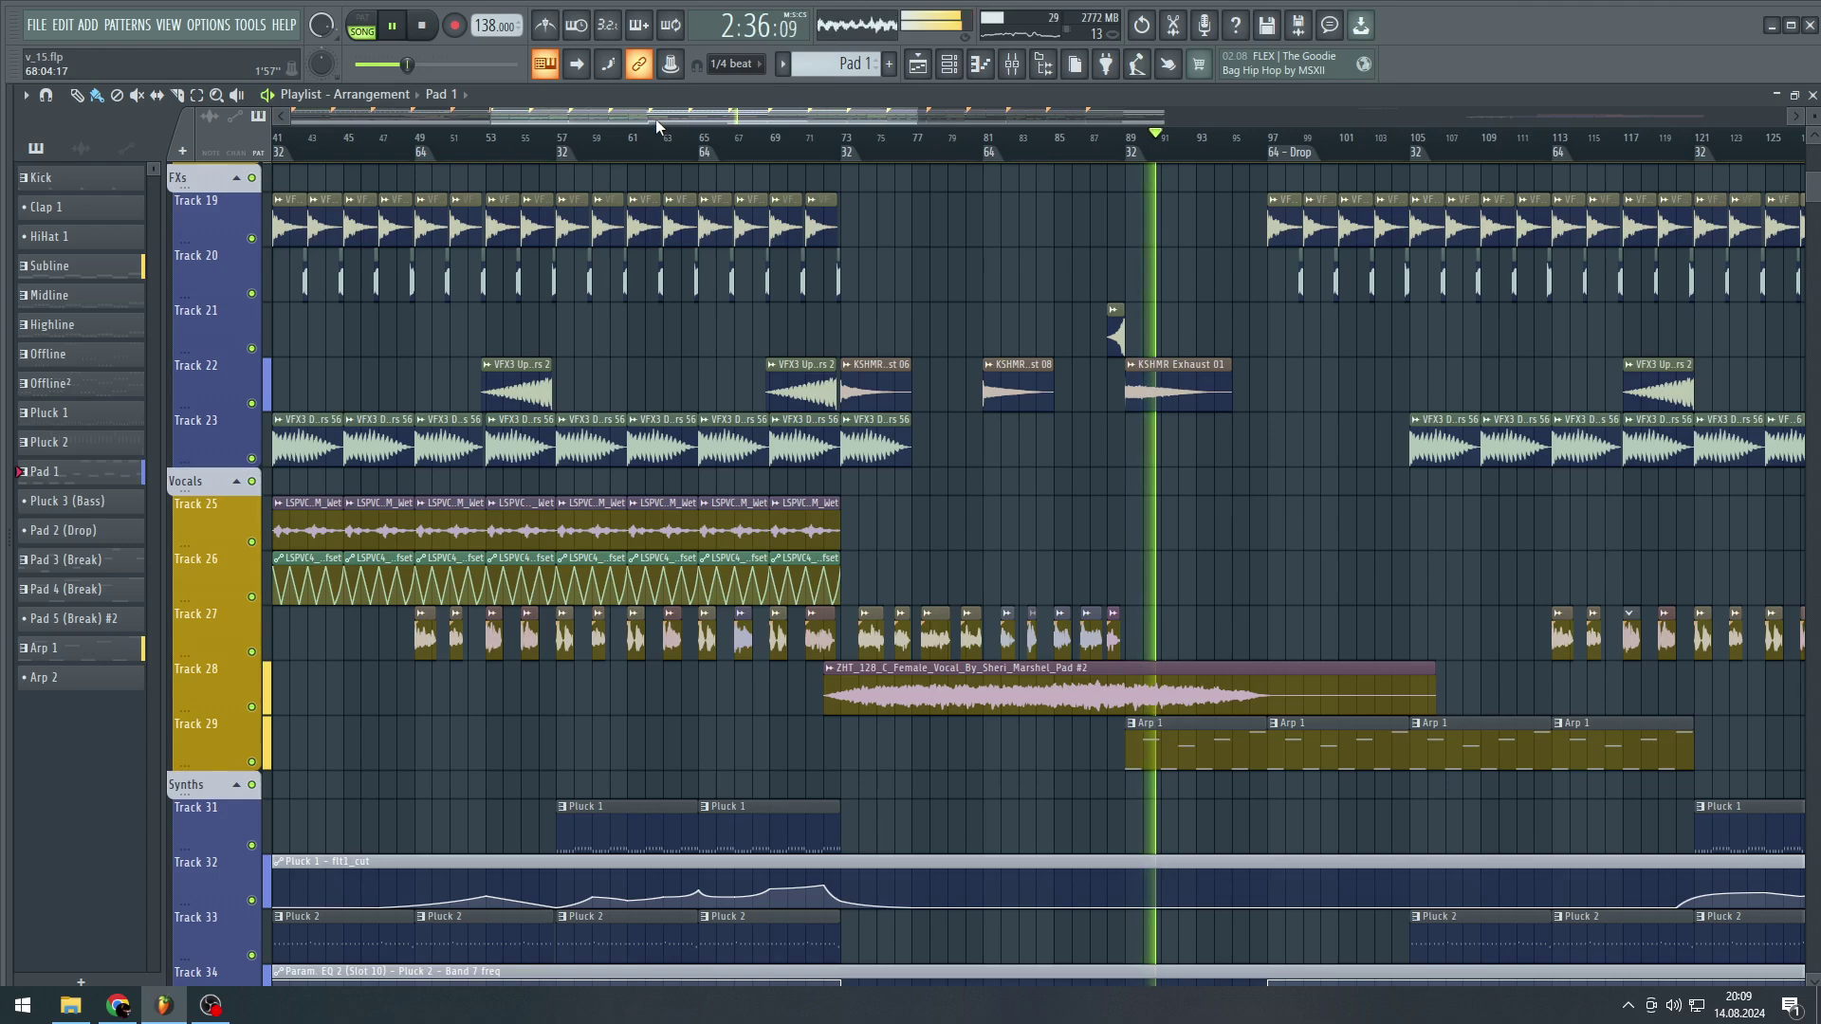
left_click_drag(656, 118, 698, 118)
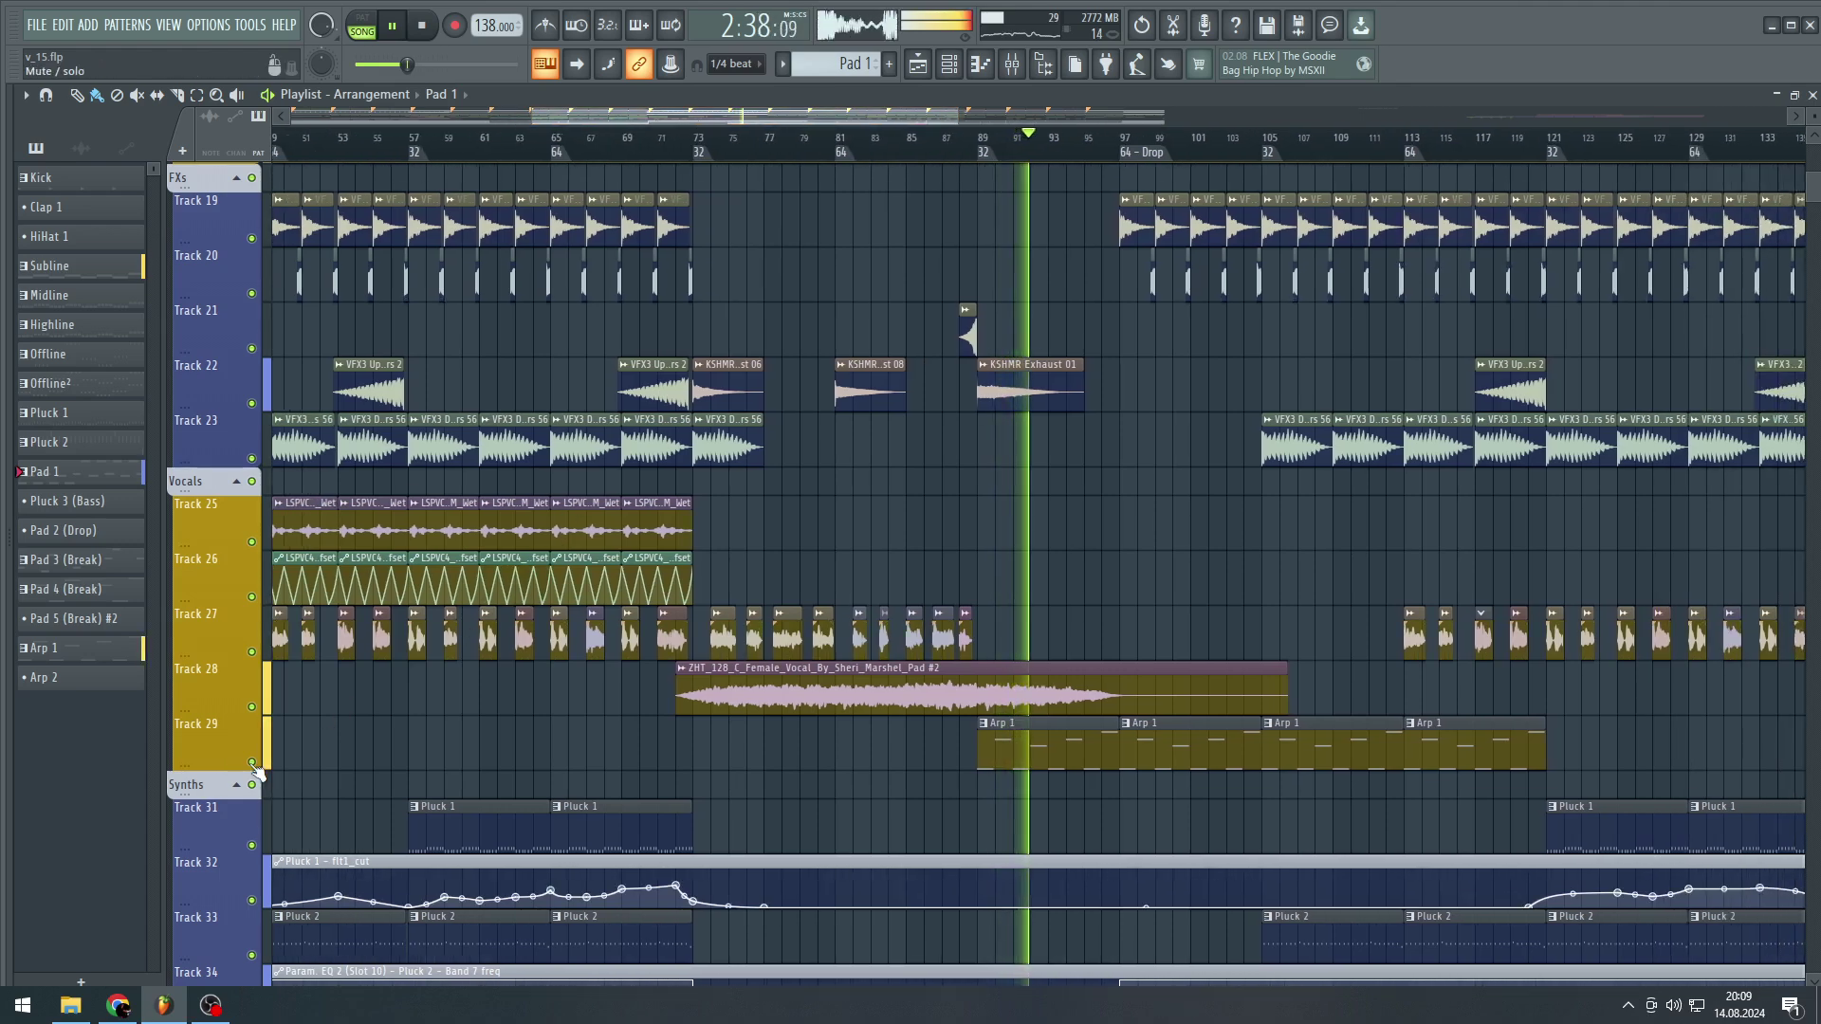
right_click(252, 764)
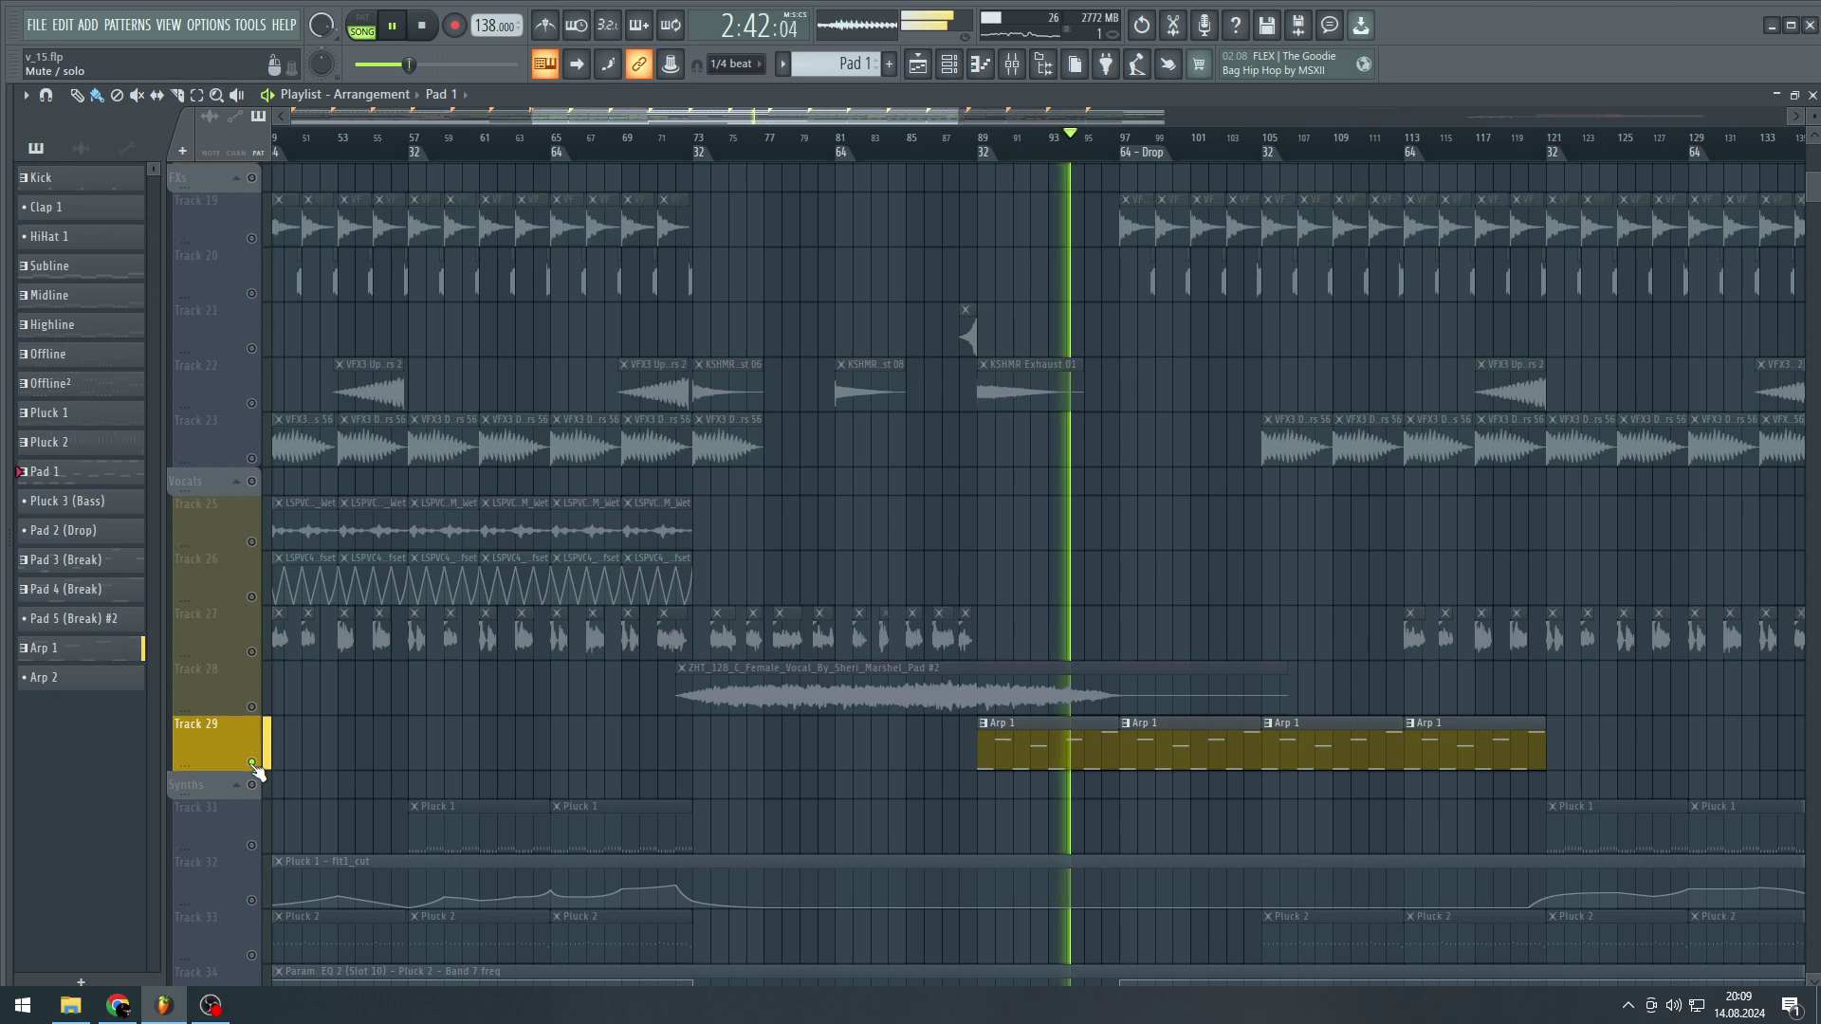
right_click(252, 763)
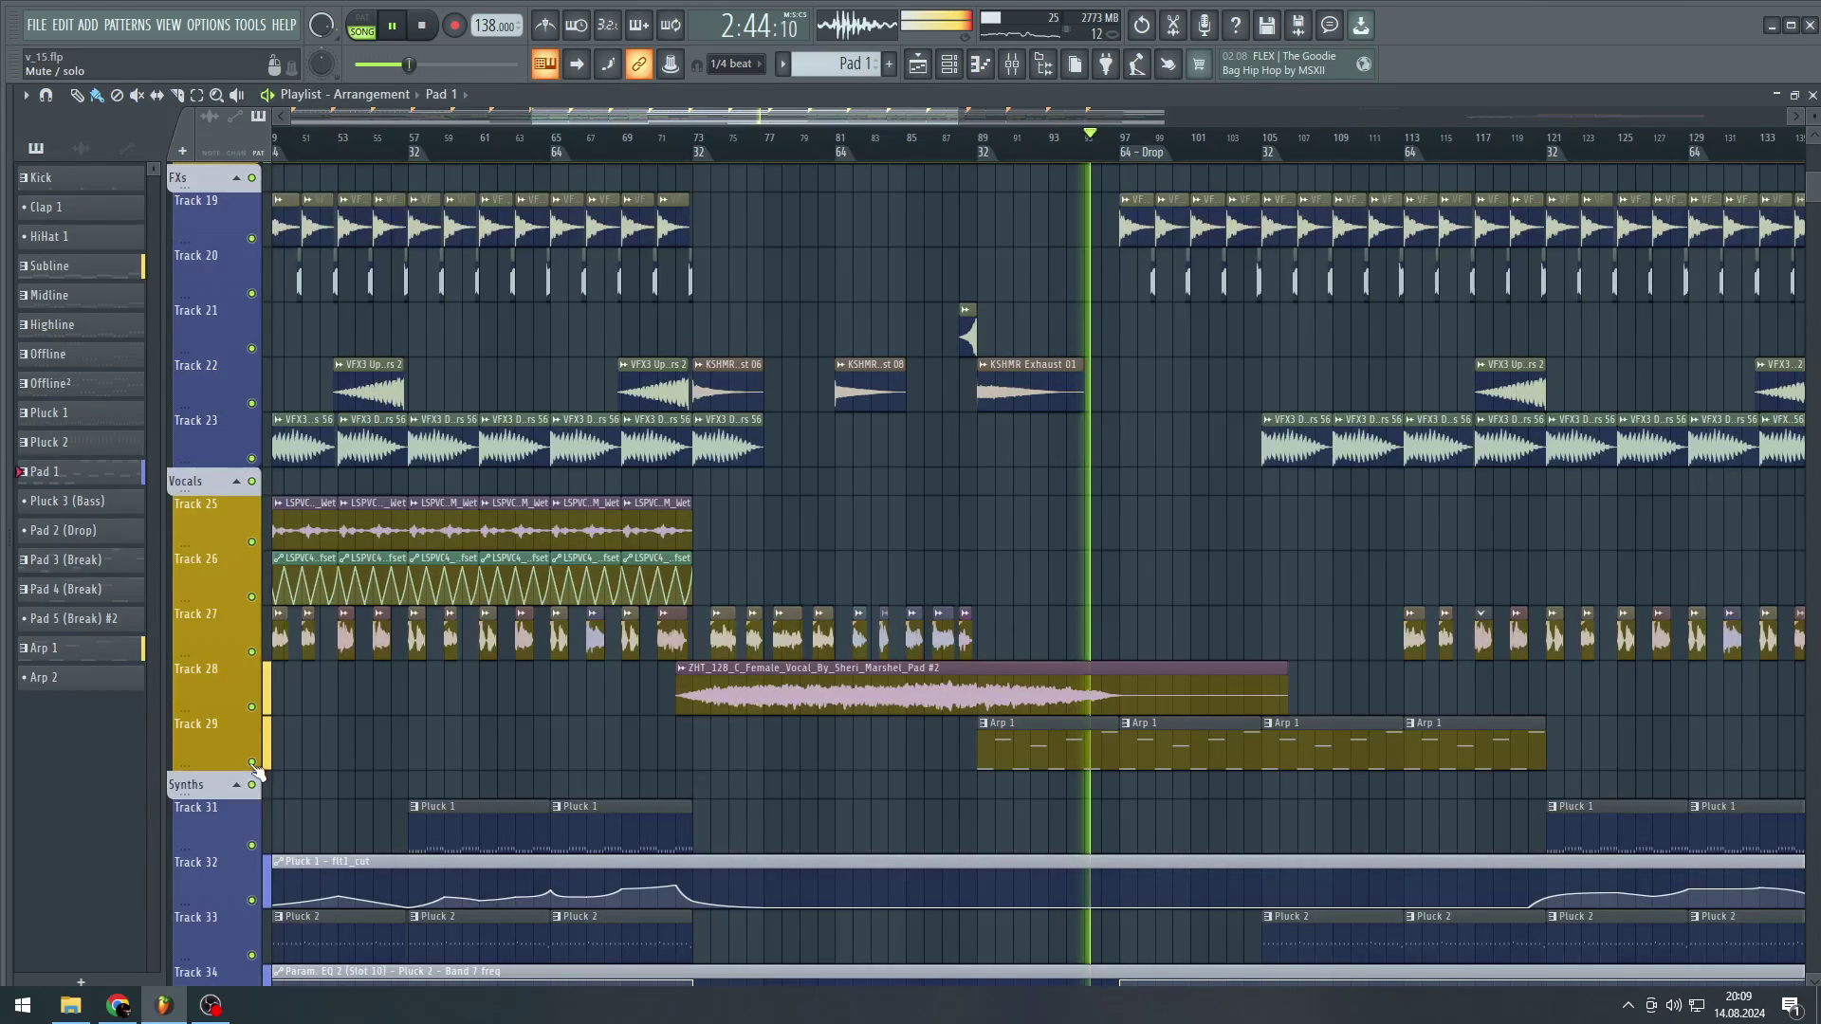
- View the notes of the second drop's Pluck 2 pattern from Track 33 in the piano roll and return to the playlist
scroll(1313, 370, "up", 2)
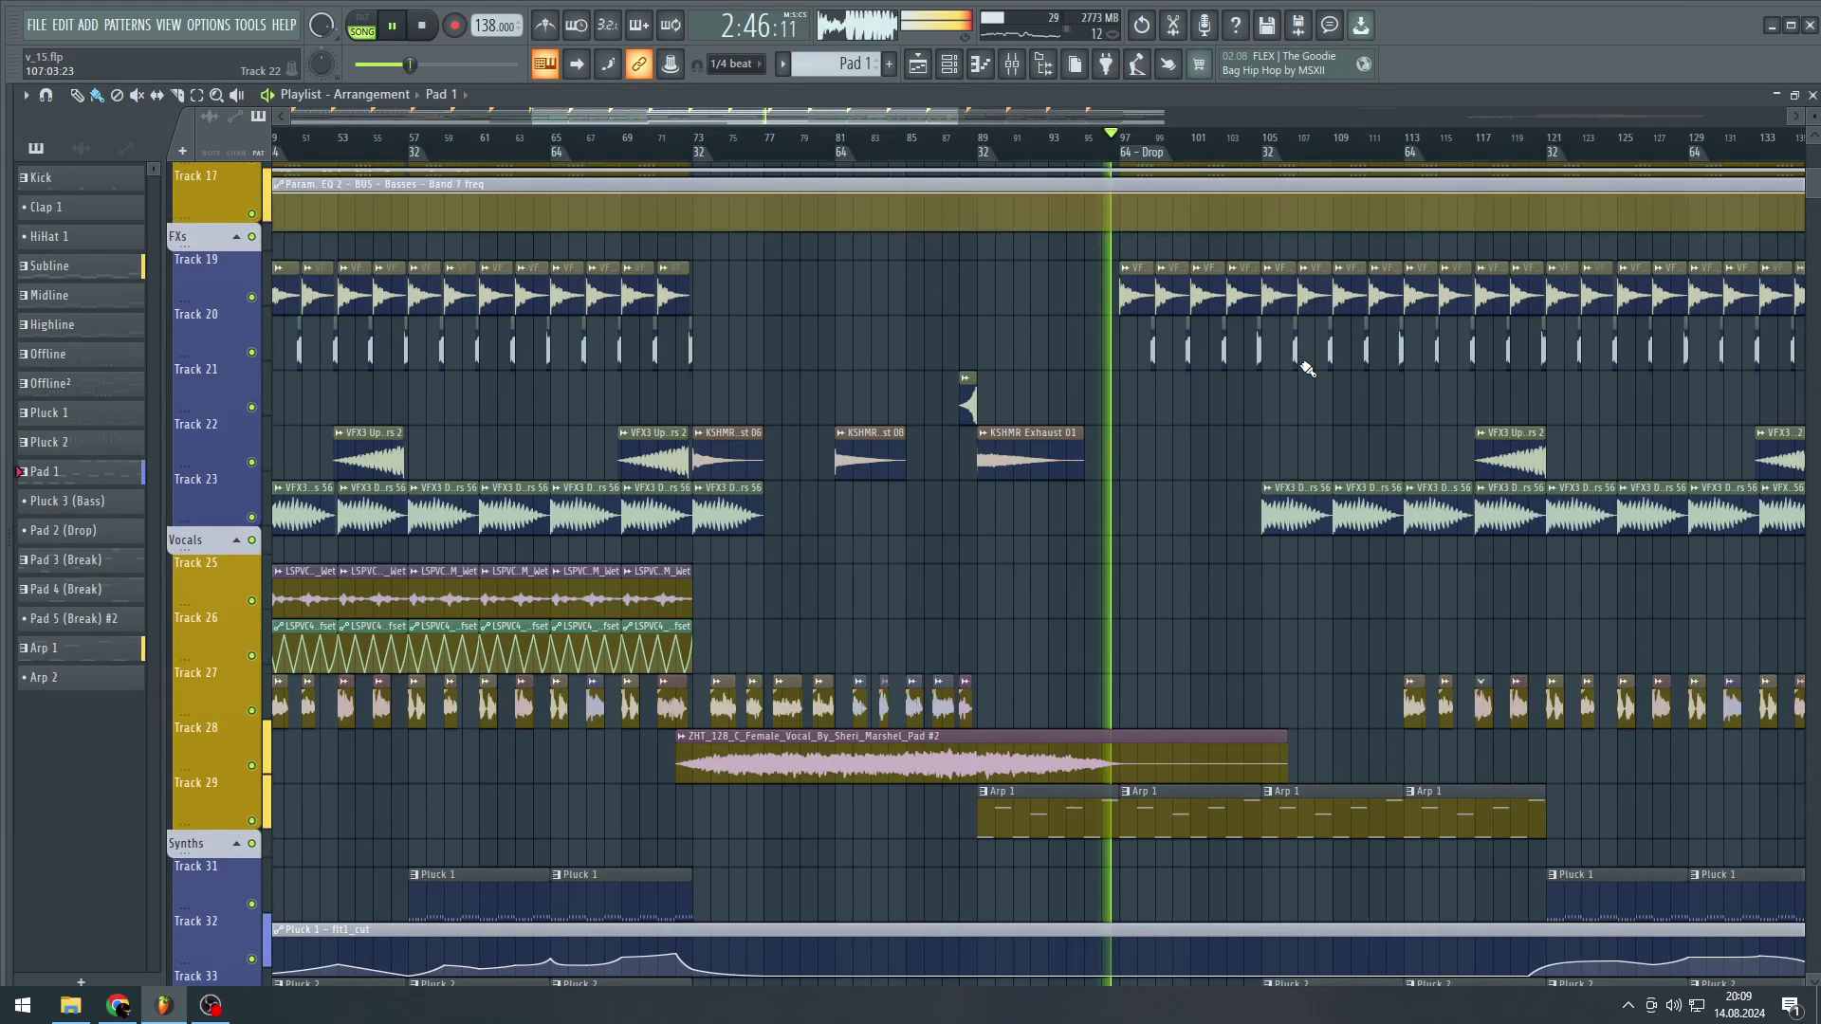
scroll(1310, 370, "up", 3)
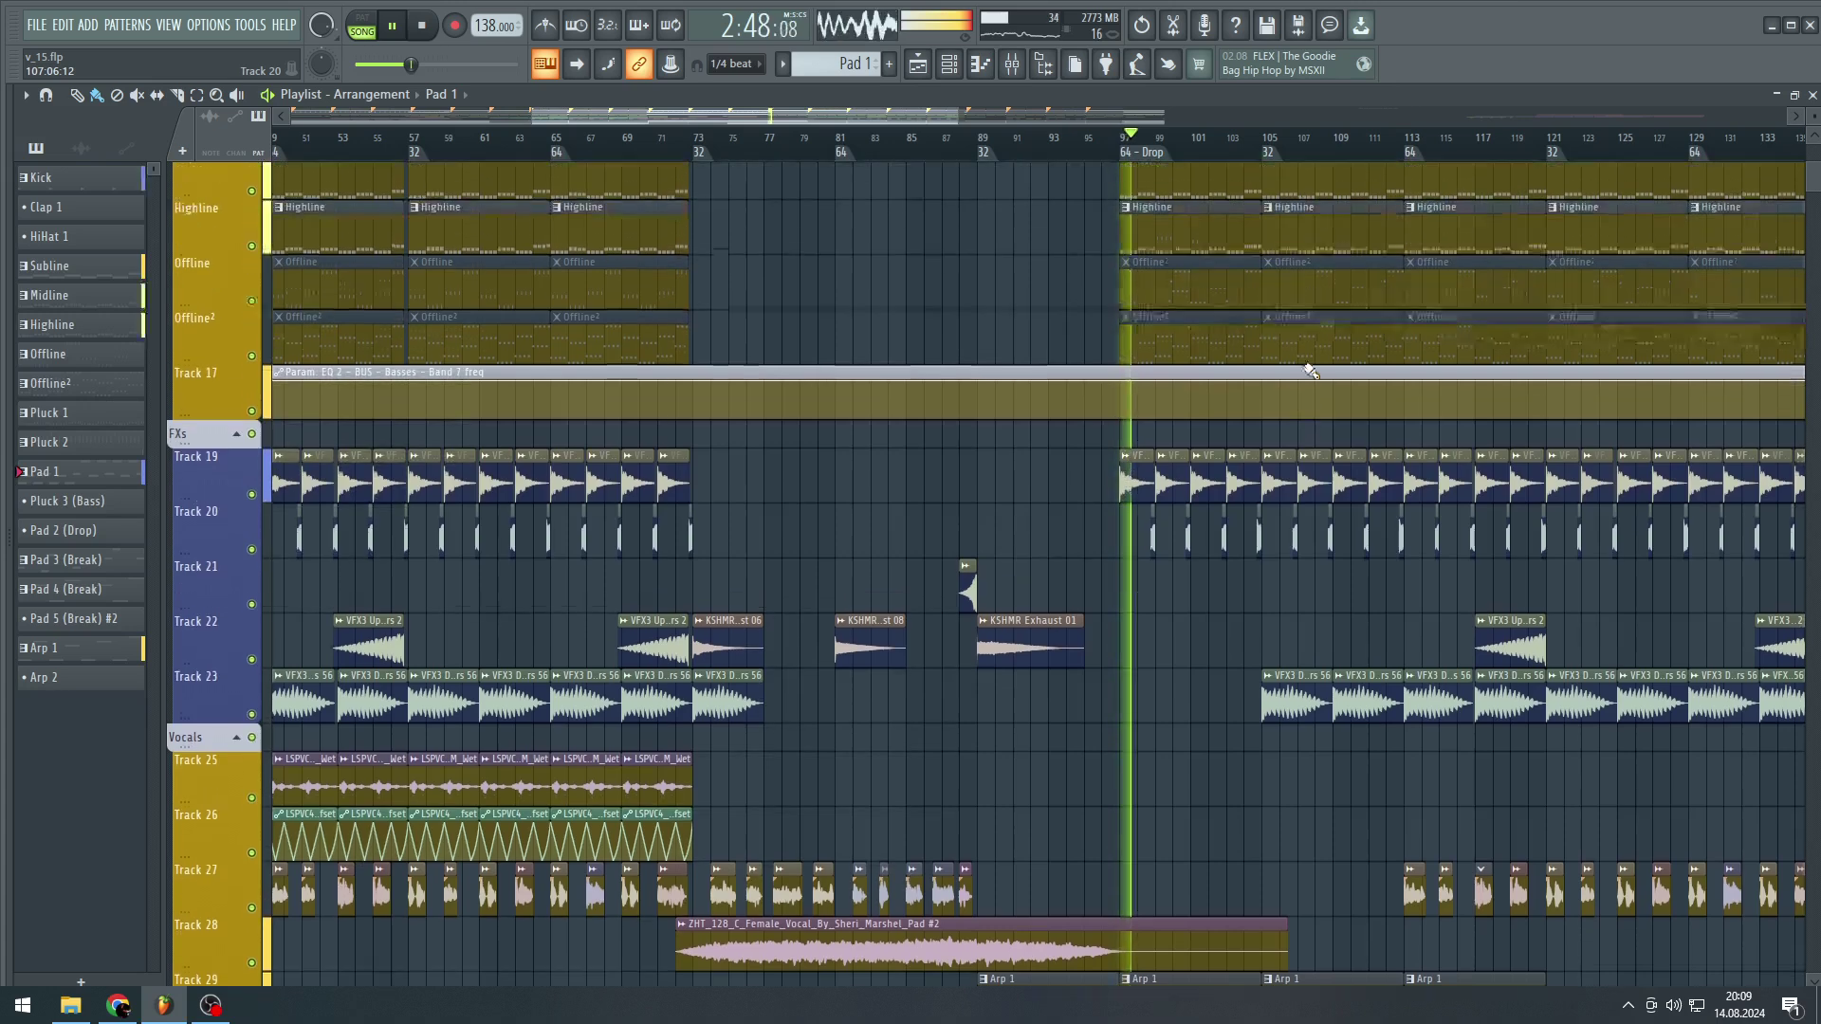
scroll(1347, 354, "down", 8)
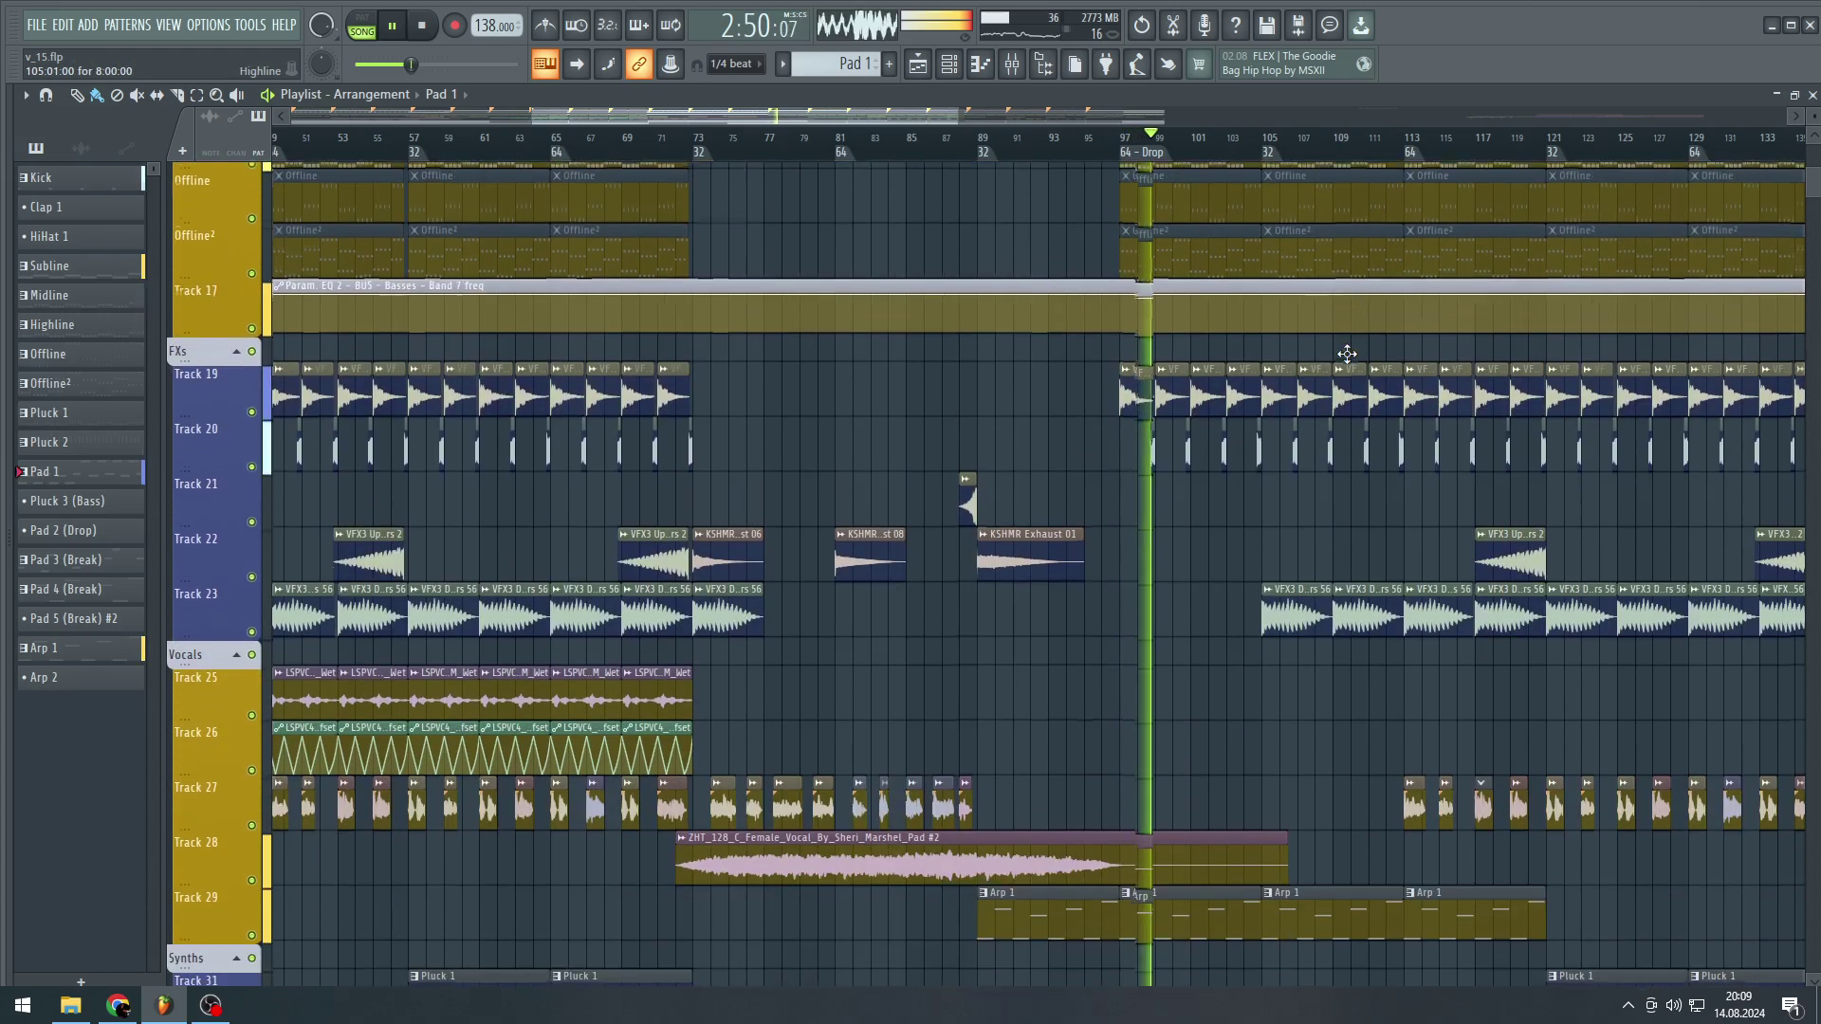
scroll(1374, 415, "down", 6)
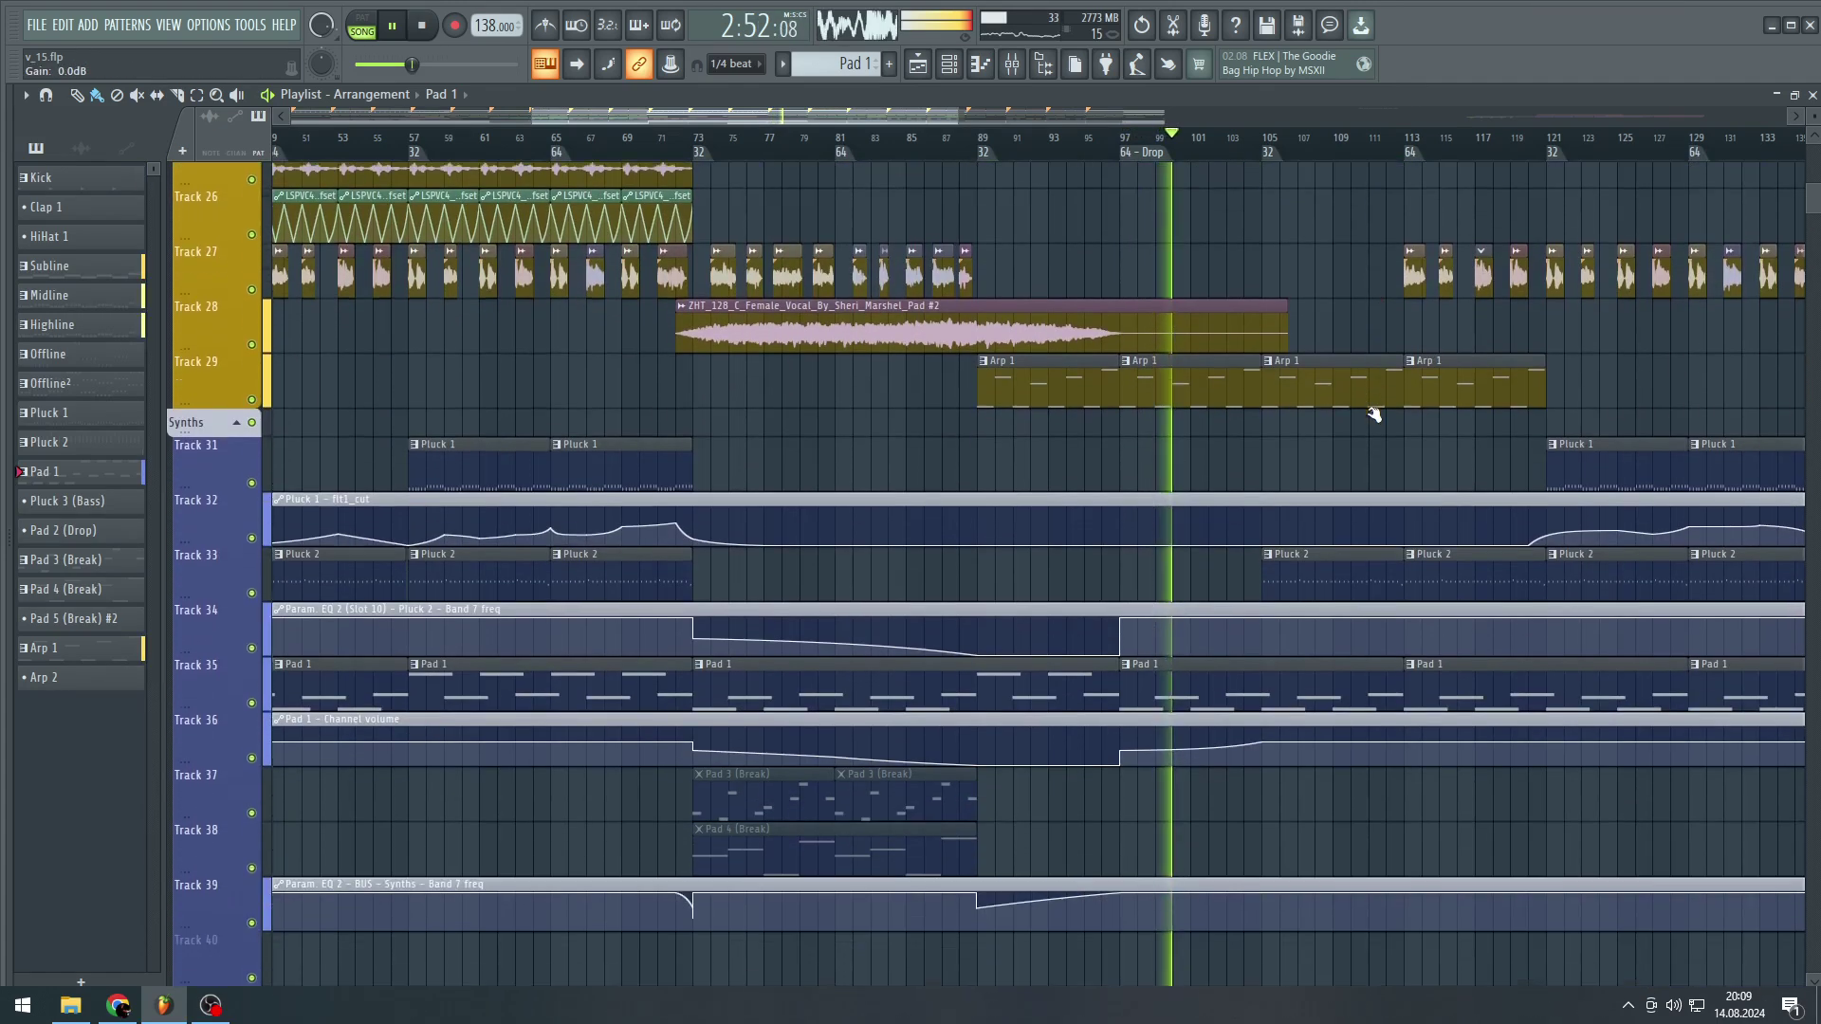
scroll(1402, 506, "up", 2)
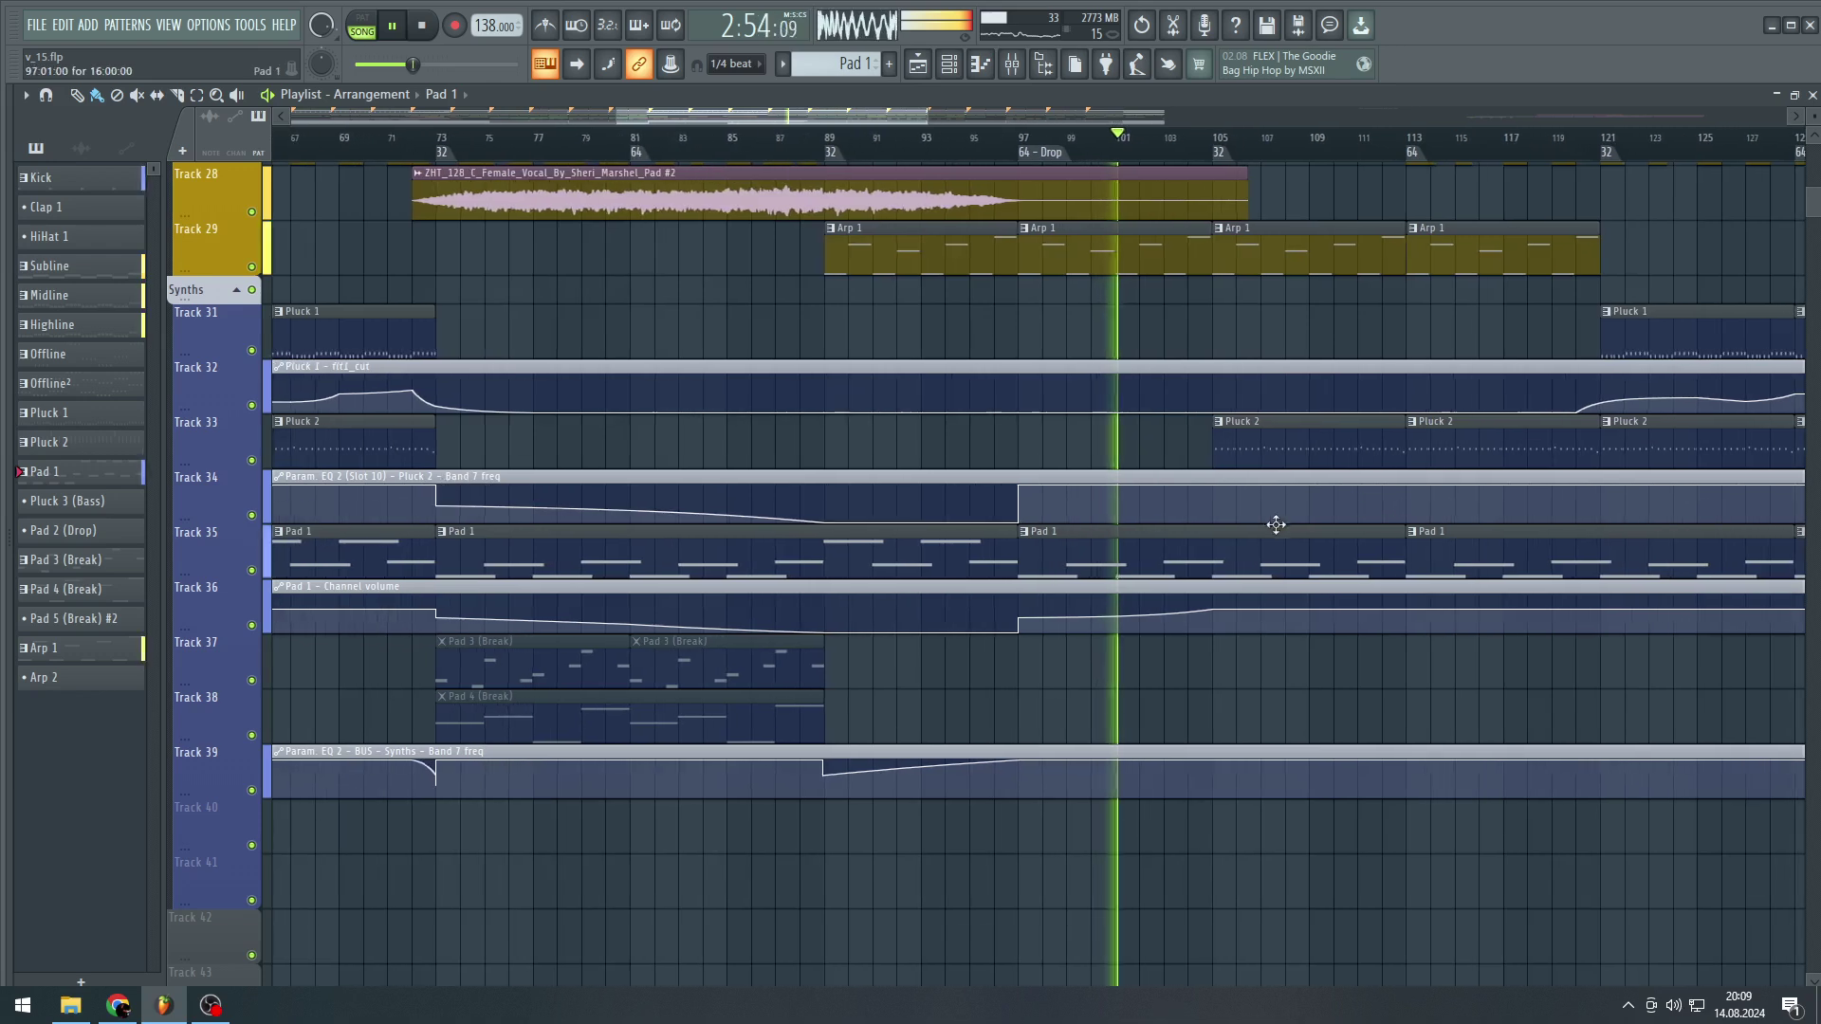
double_click(1282, 442)
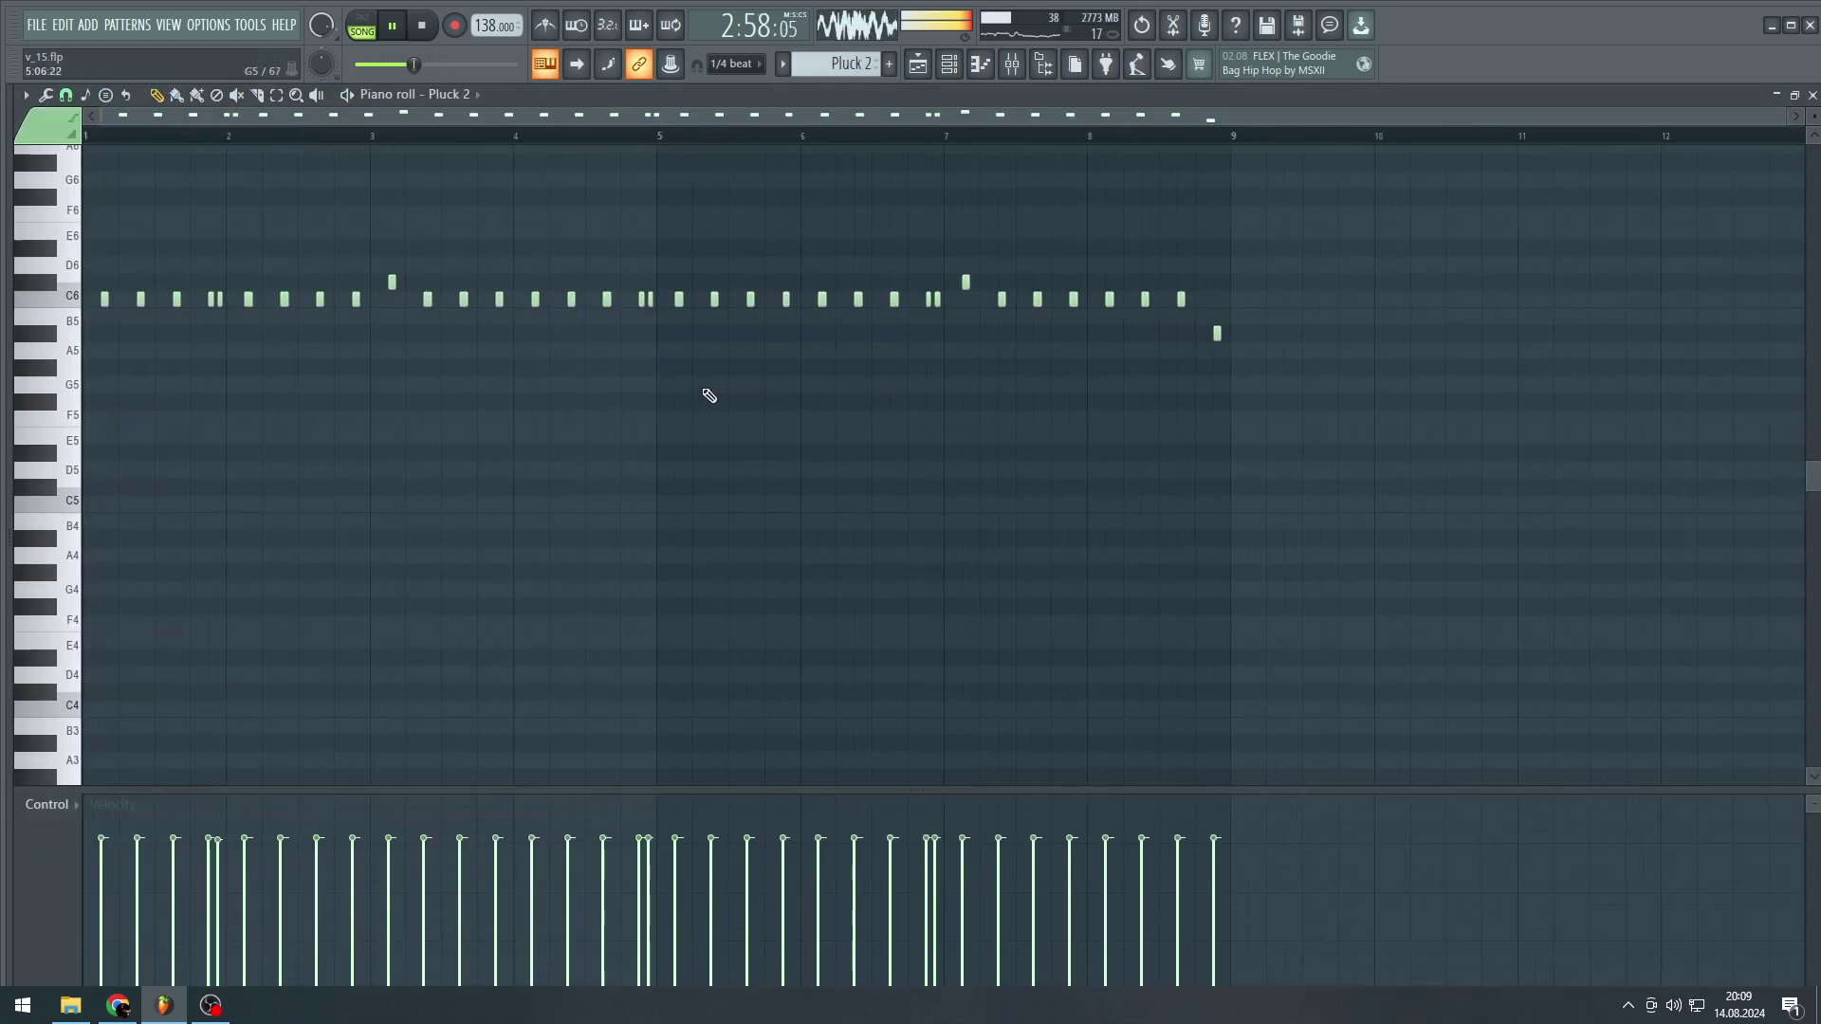
scroll(295, 285, "up", 2)
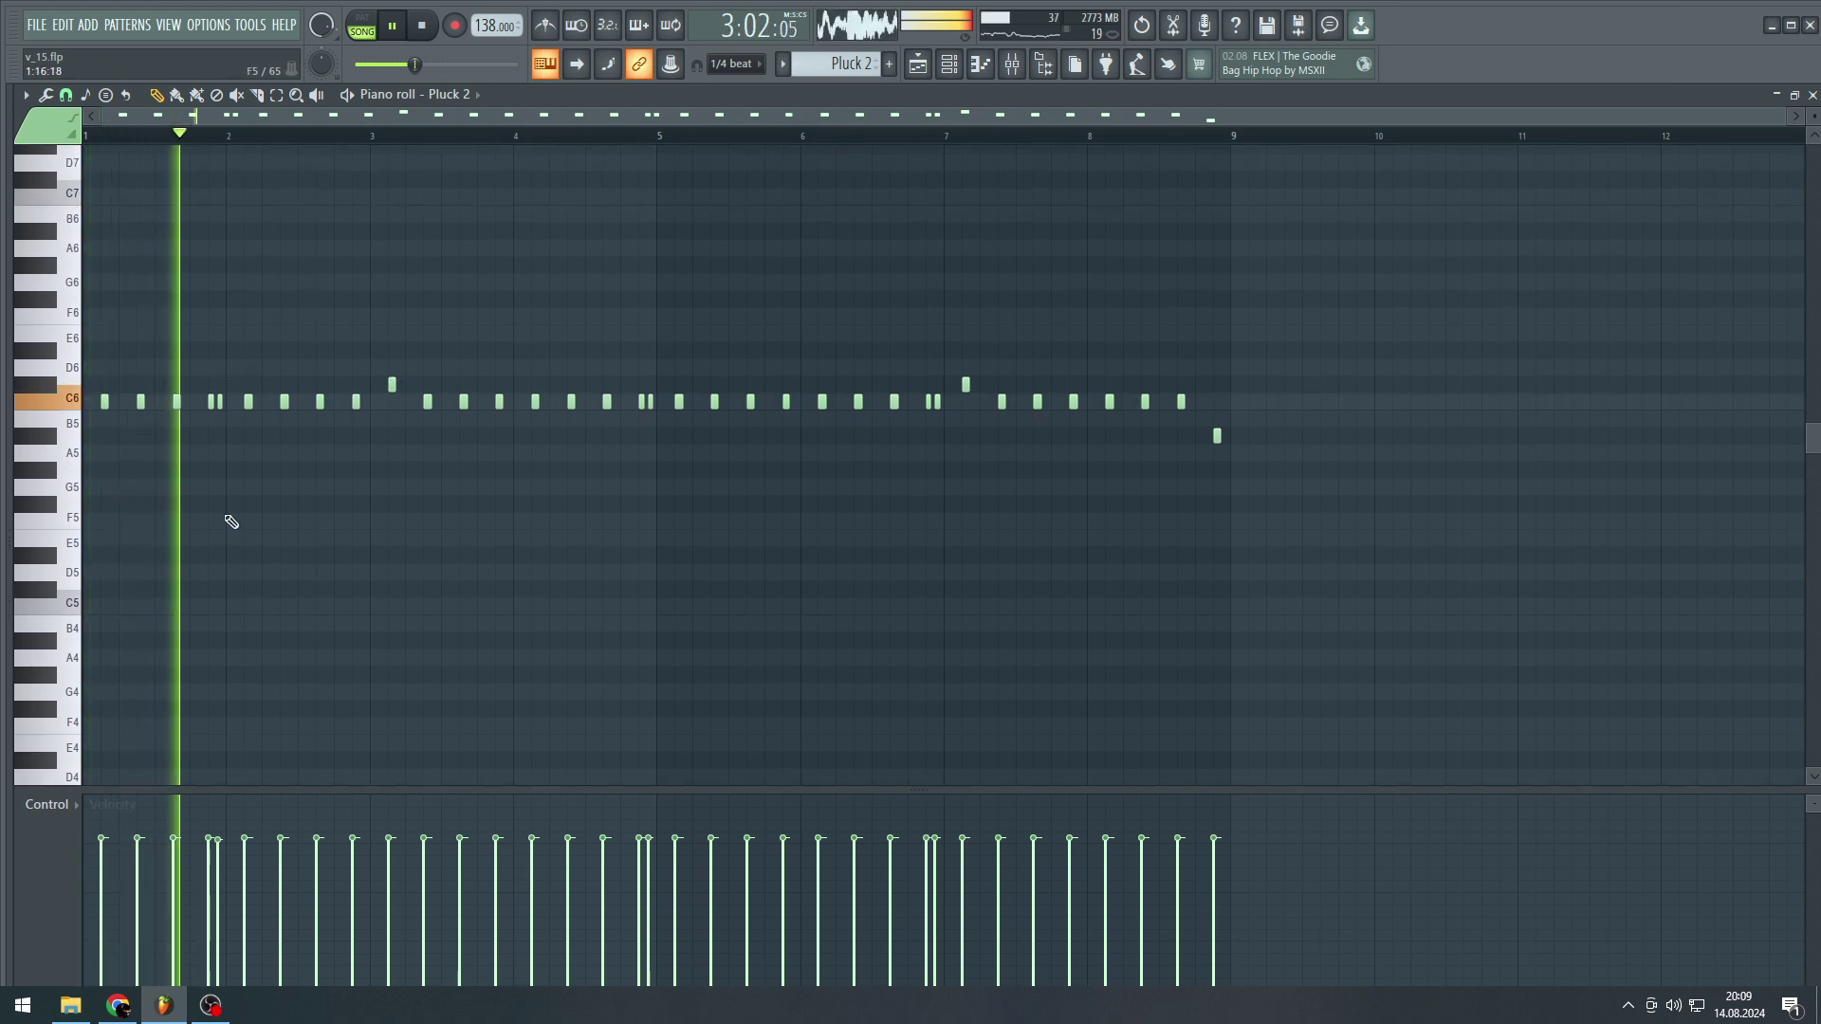
scroll(403, 465, "up", 1)
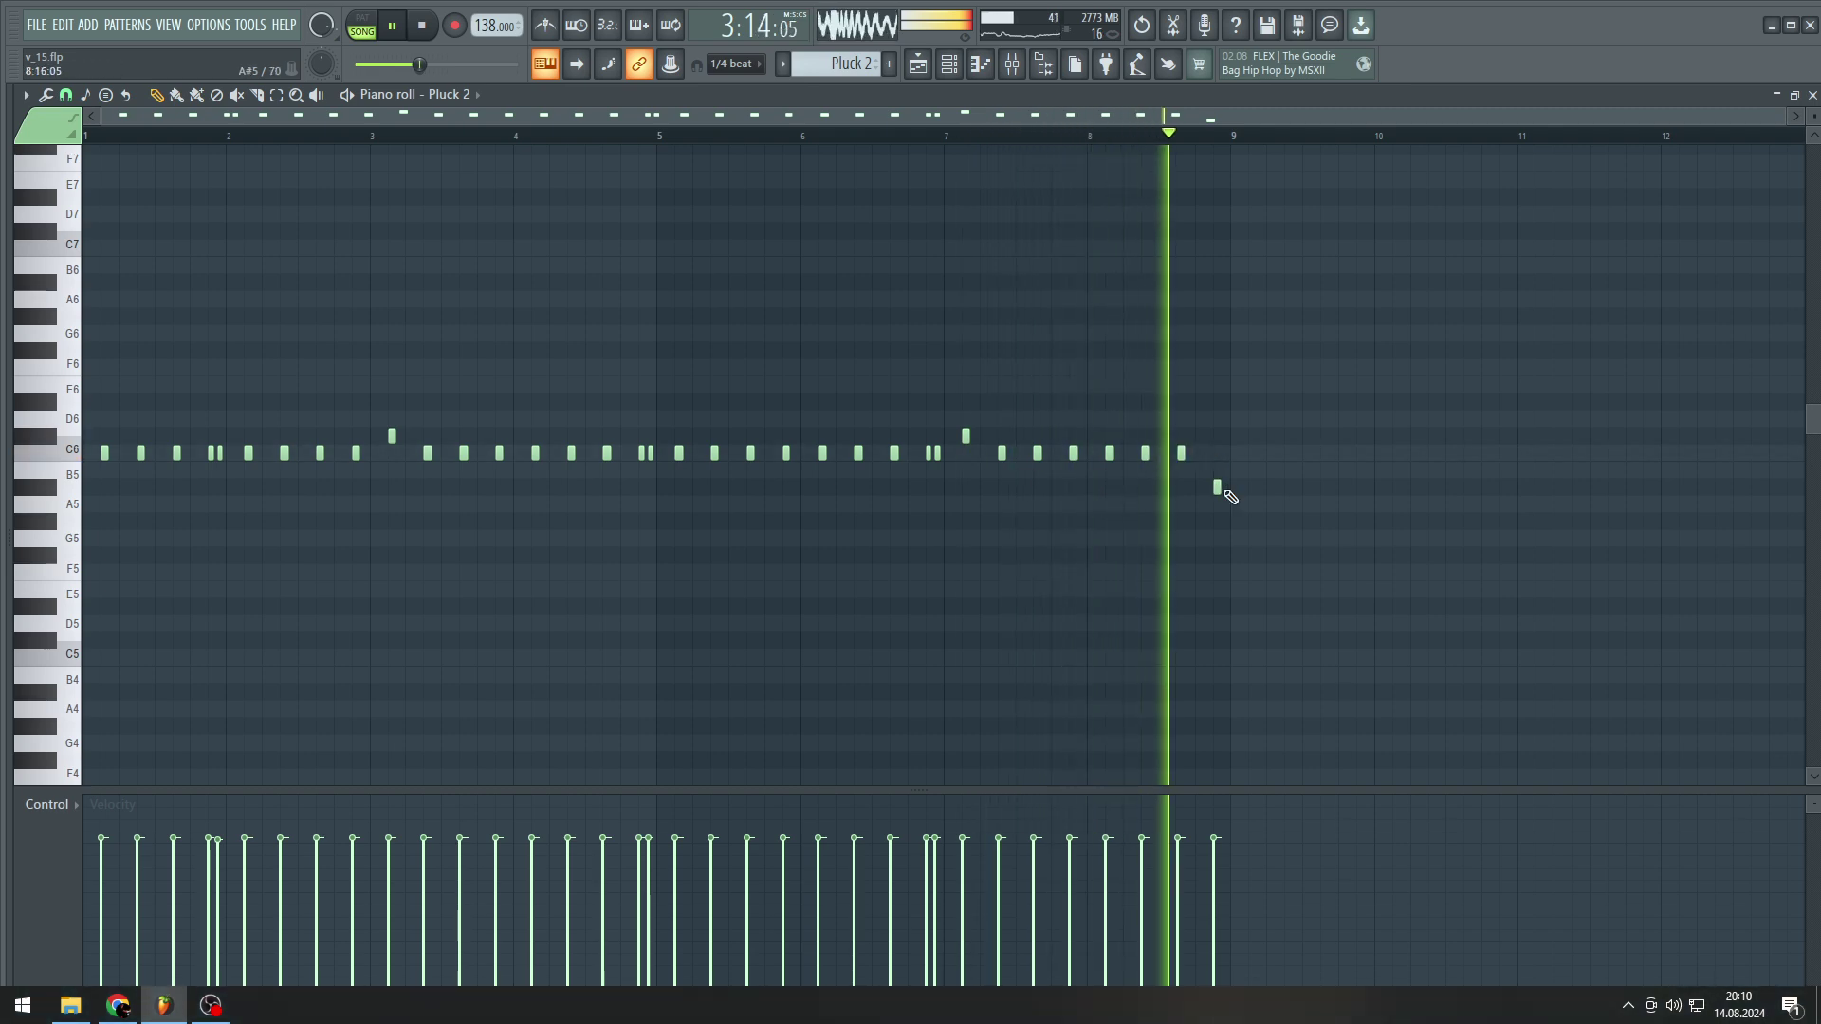
key("F5")
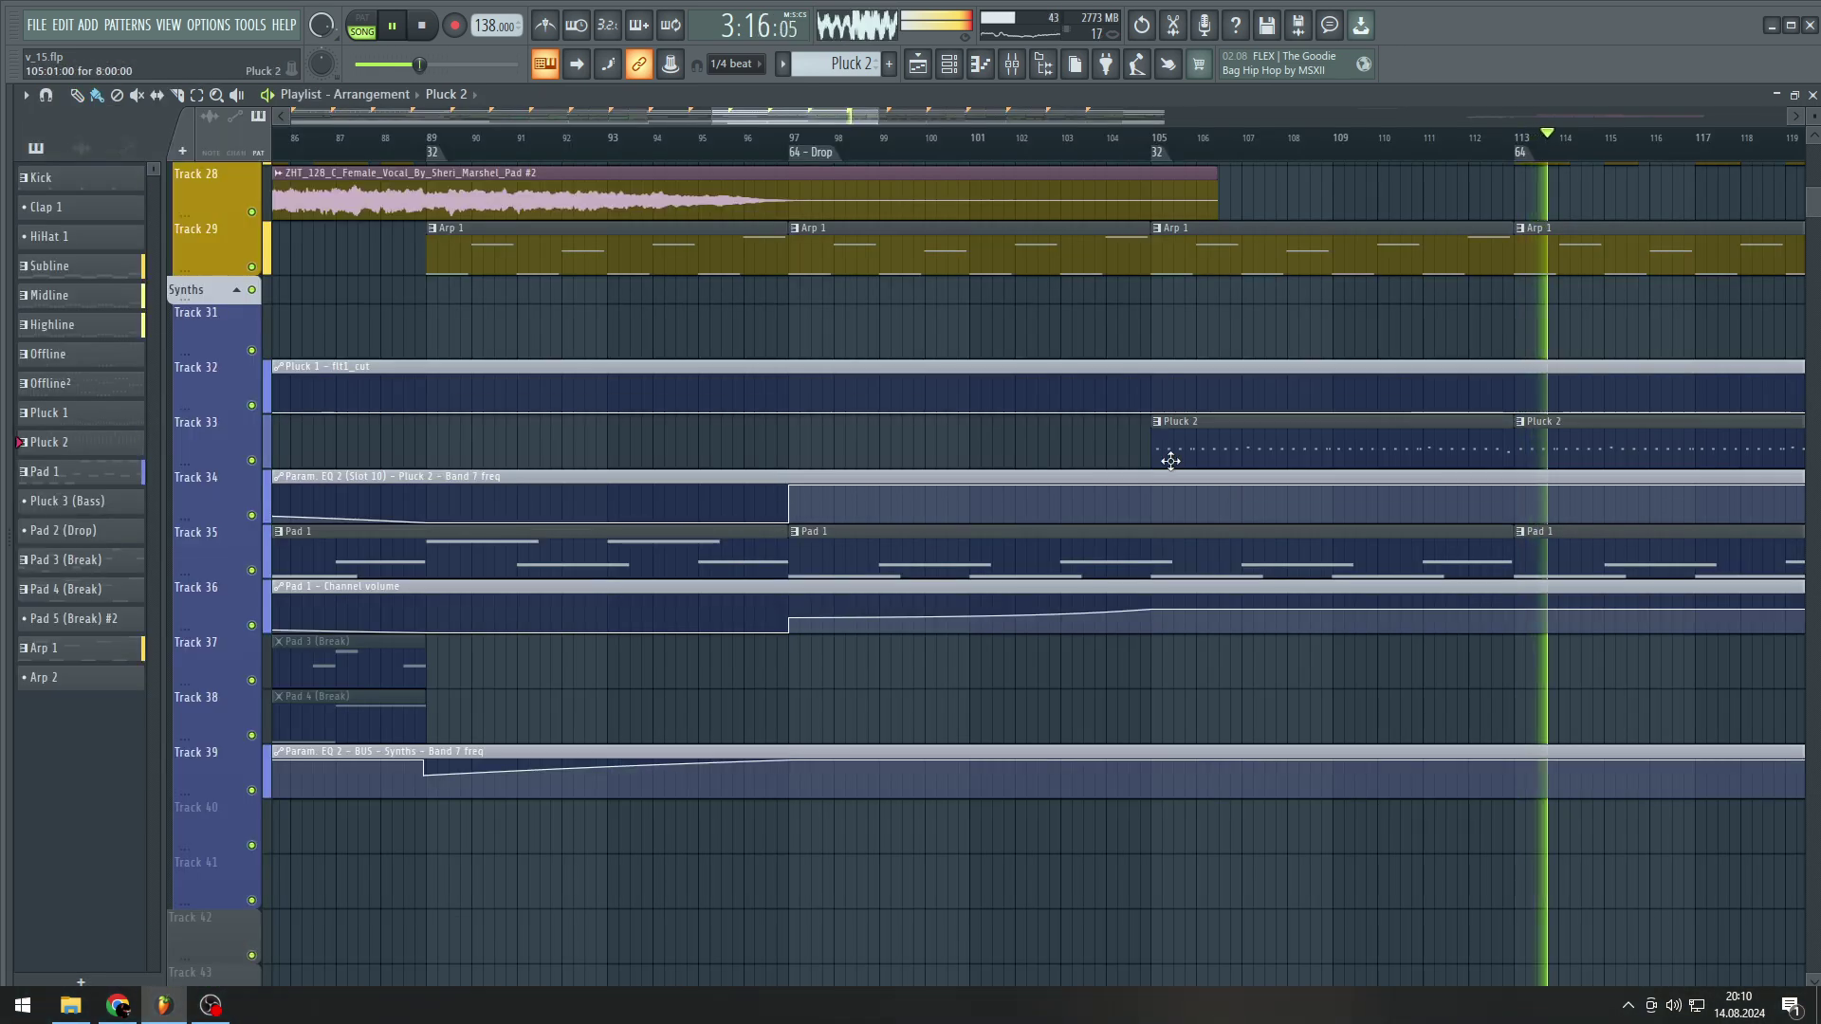
- Examine the second drop's FX, vocal and arp clips around bars 105 to 137 in the playlist
scroll(1640, 551, "up", 8)
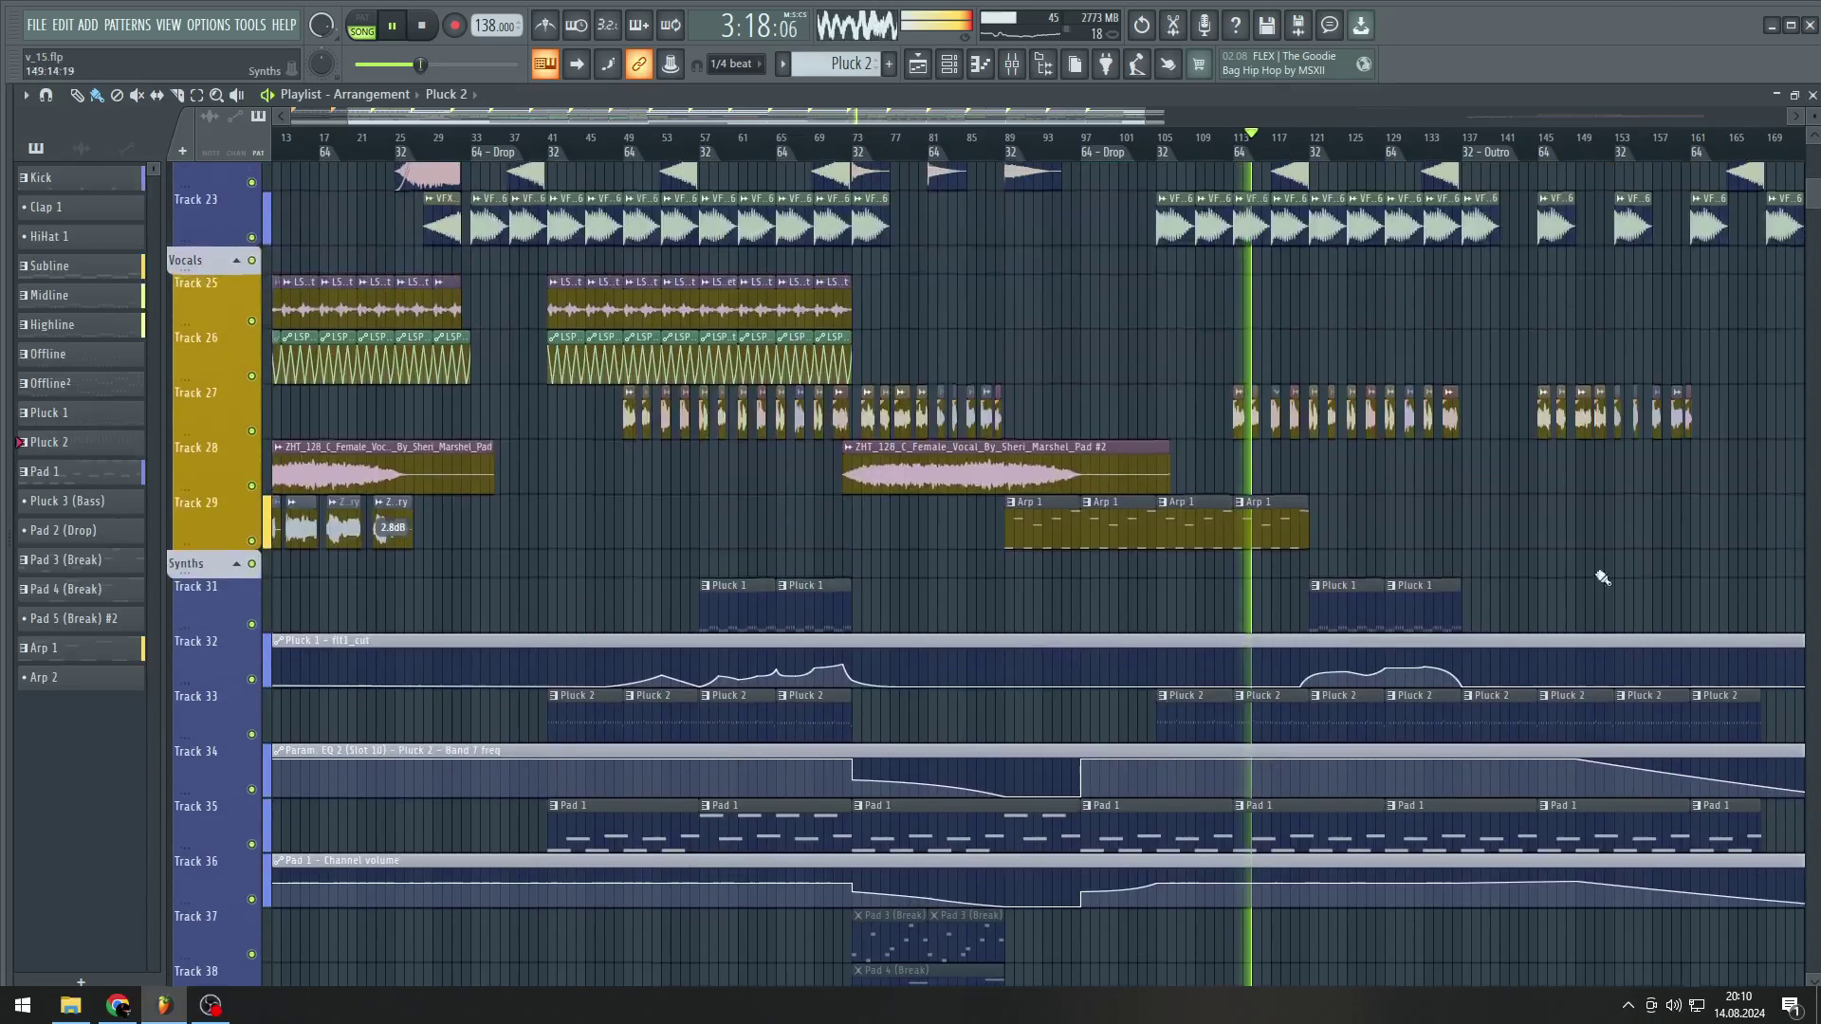
scroll(1565, 549, "up", 2)
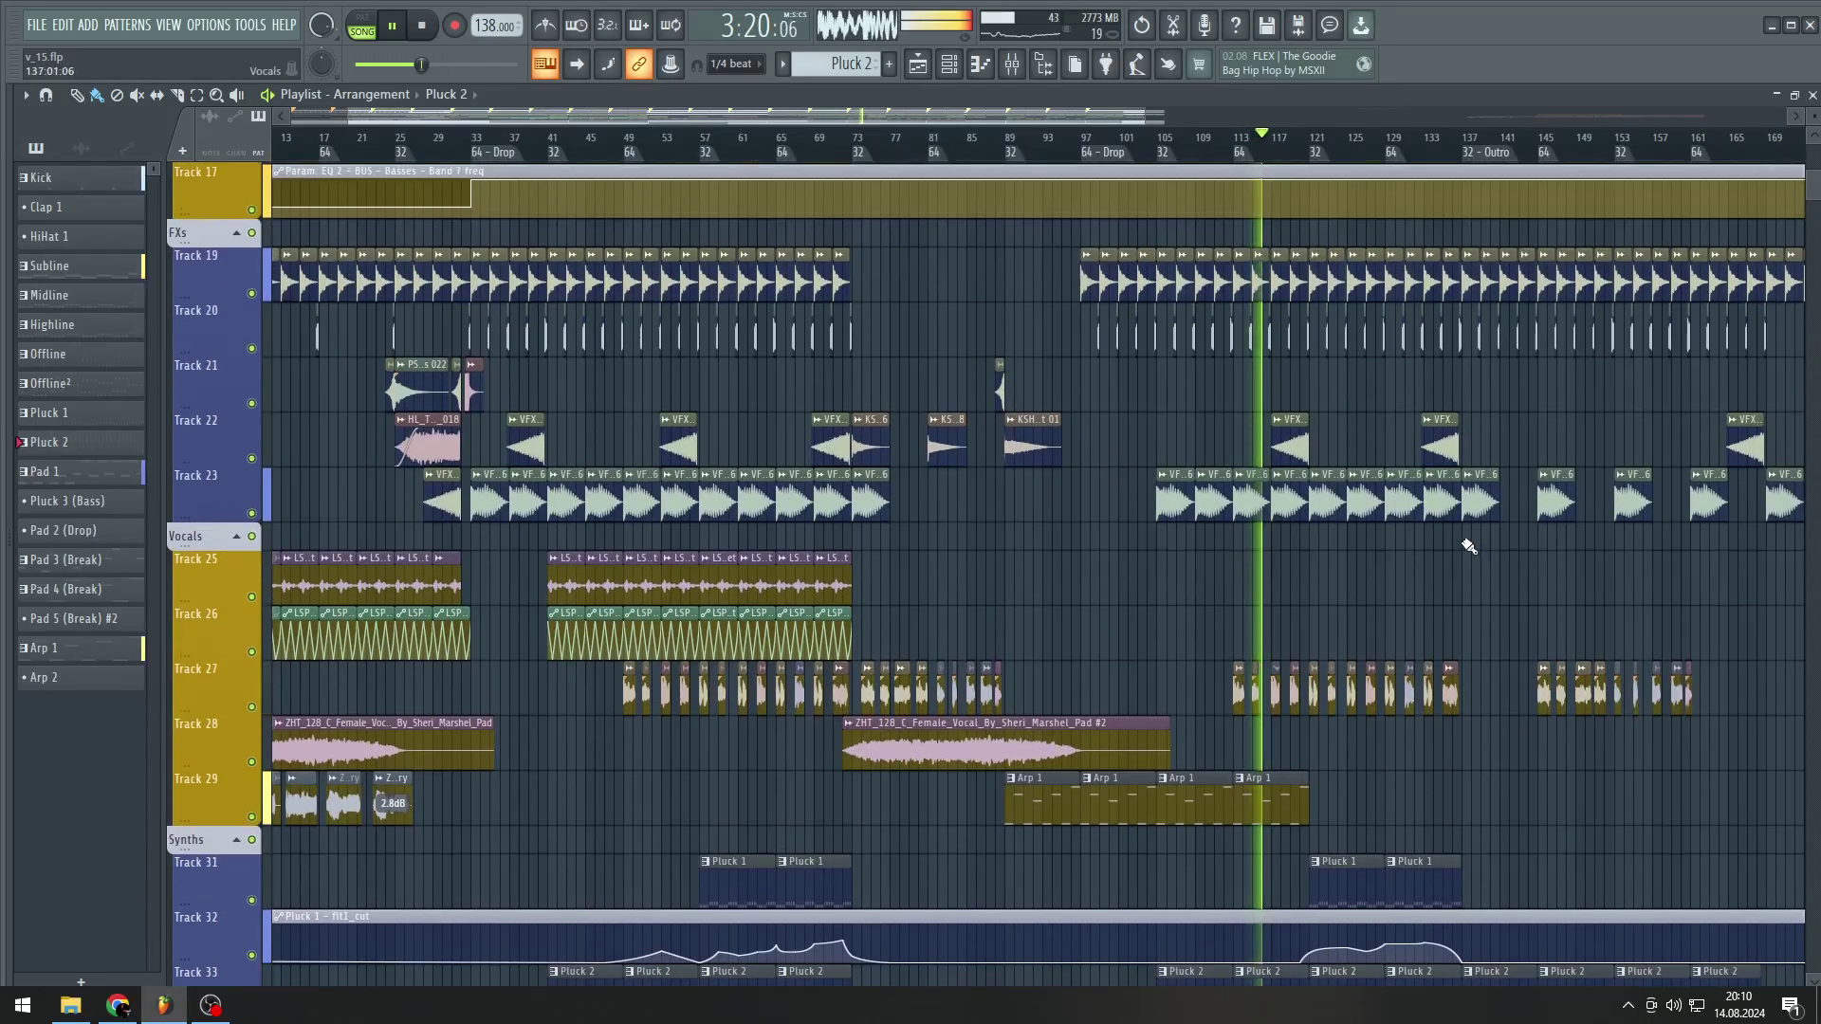
scroll(1490, 518, "up", 3)
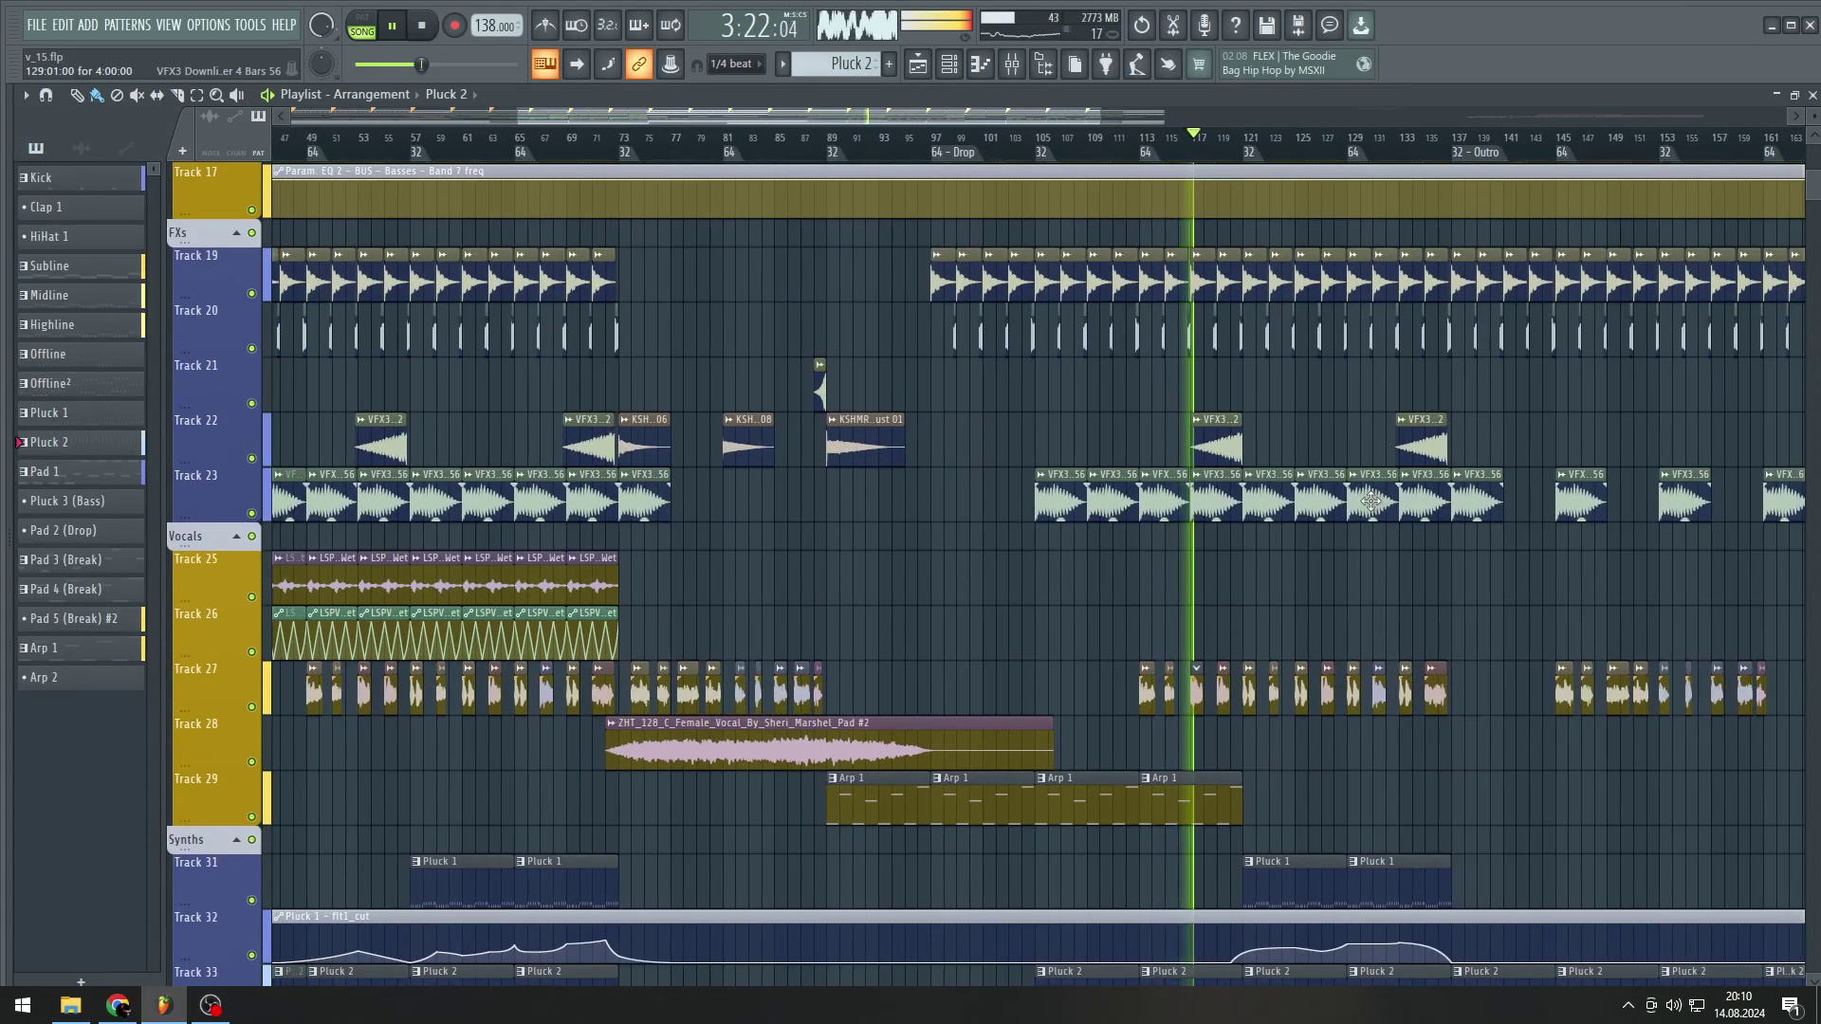
scroll(1391, 547, "down", 4)
scroll(1366, 520, "up", 3)
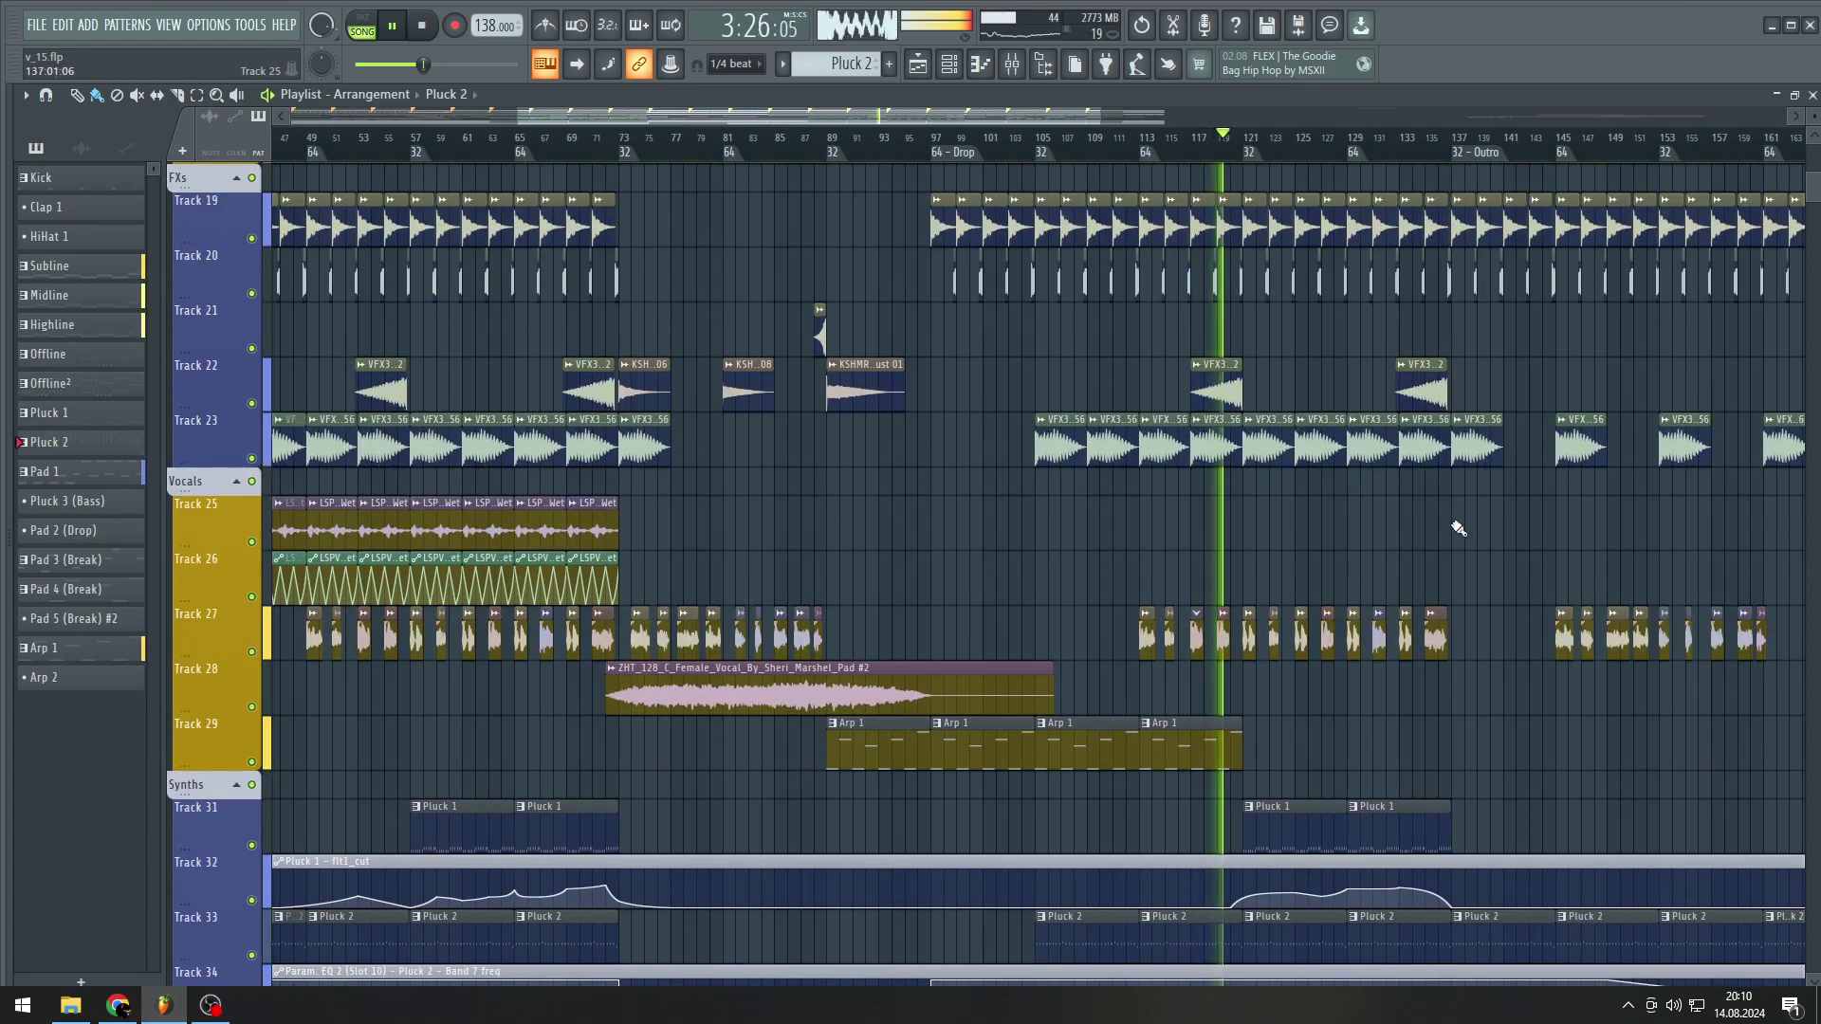
scroll(1451, 521, "down", 1)
scroll(1264, 398, "up", 5)
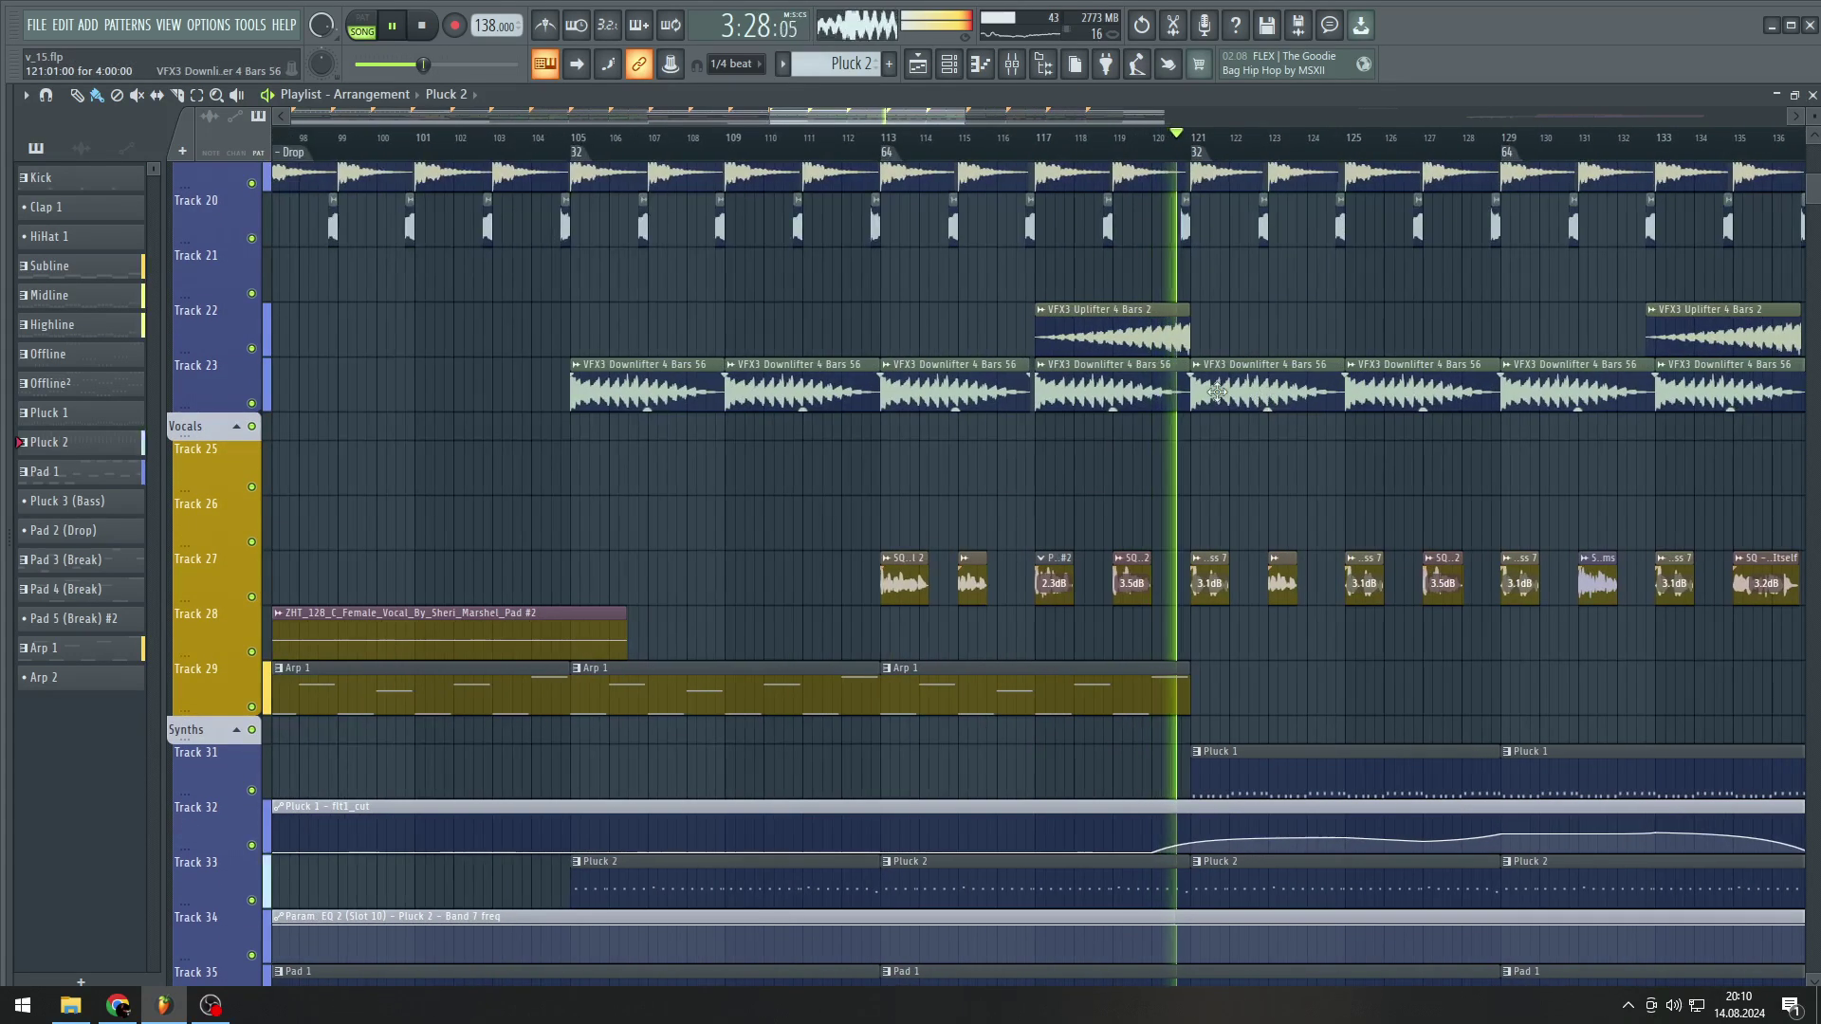
- Examine the second drop's Pluck 1 clips with their filter cutoff automation, and review the full arrangement through the outro
scroll(1222, 393, "down", 6)
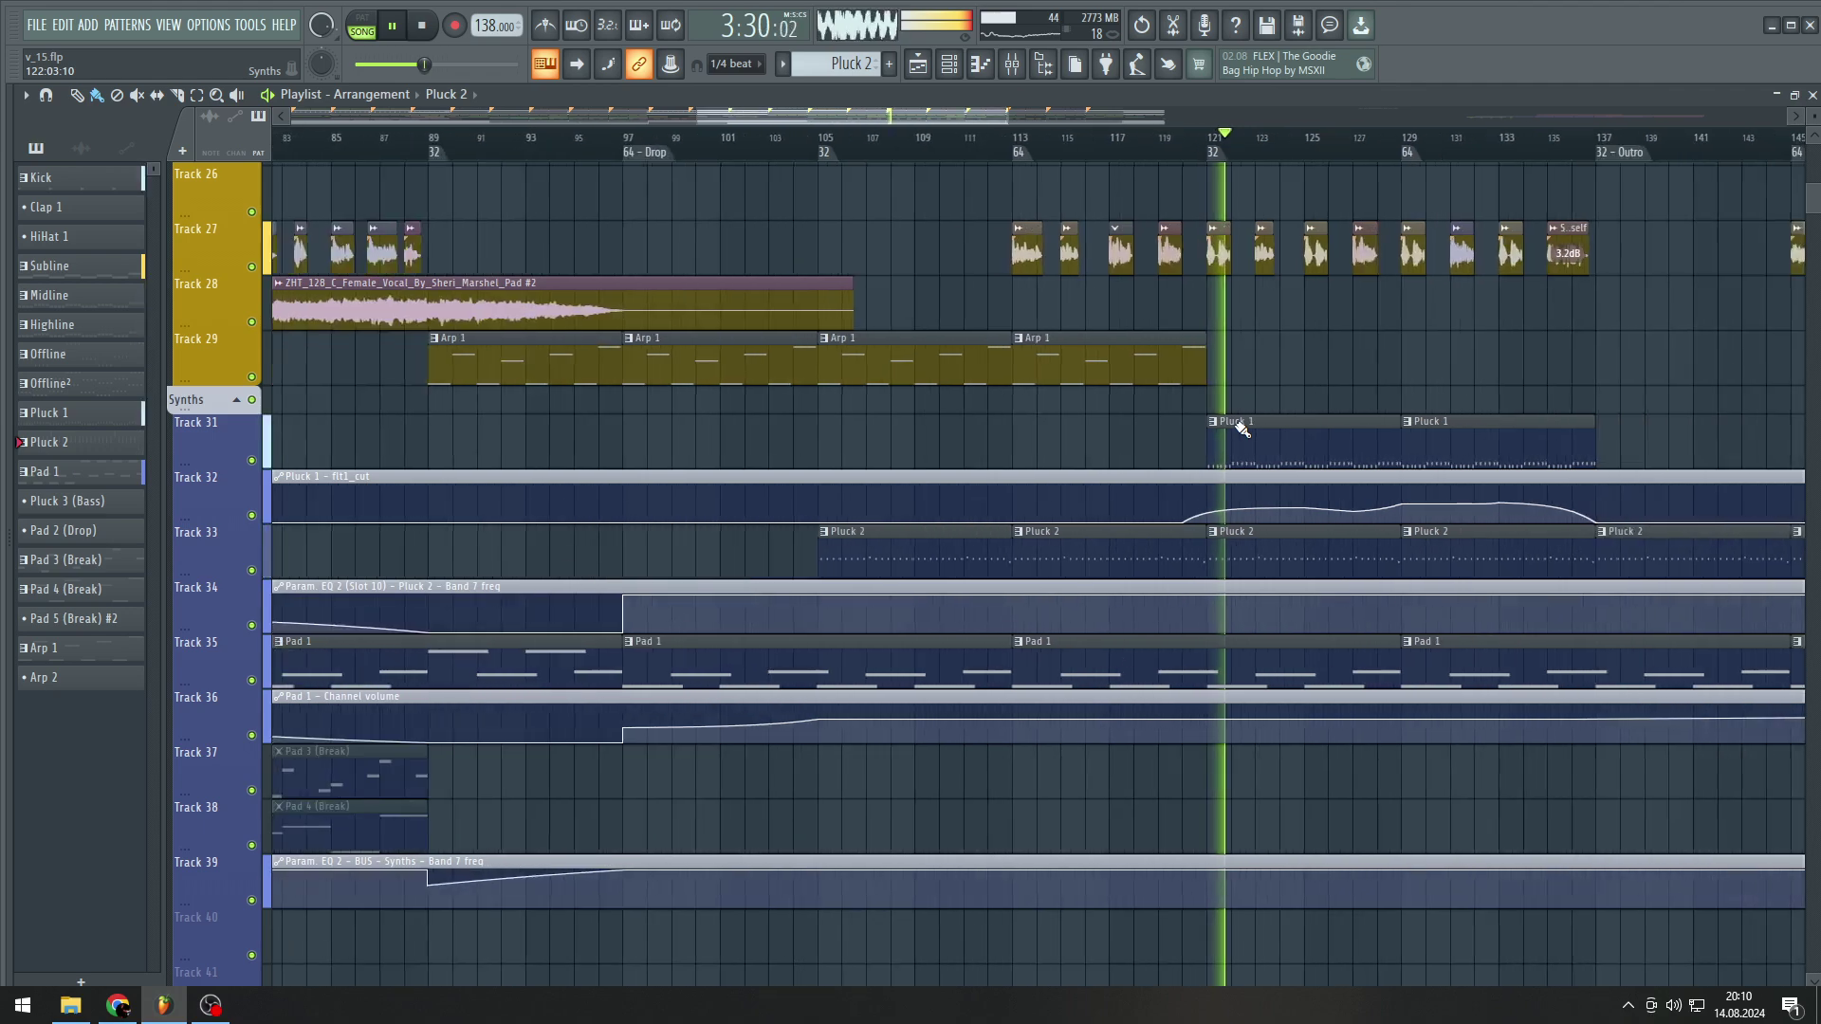
scroll(1275, 496, "down", 2)
scroll(1298, 462, "down", 2)
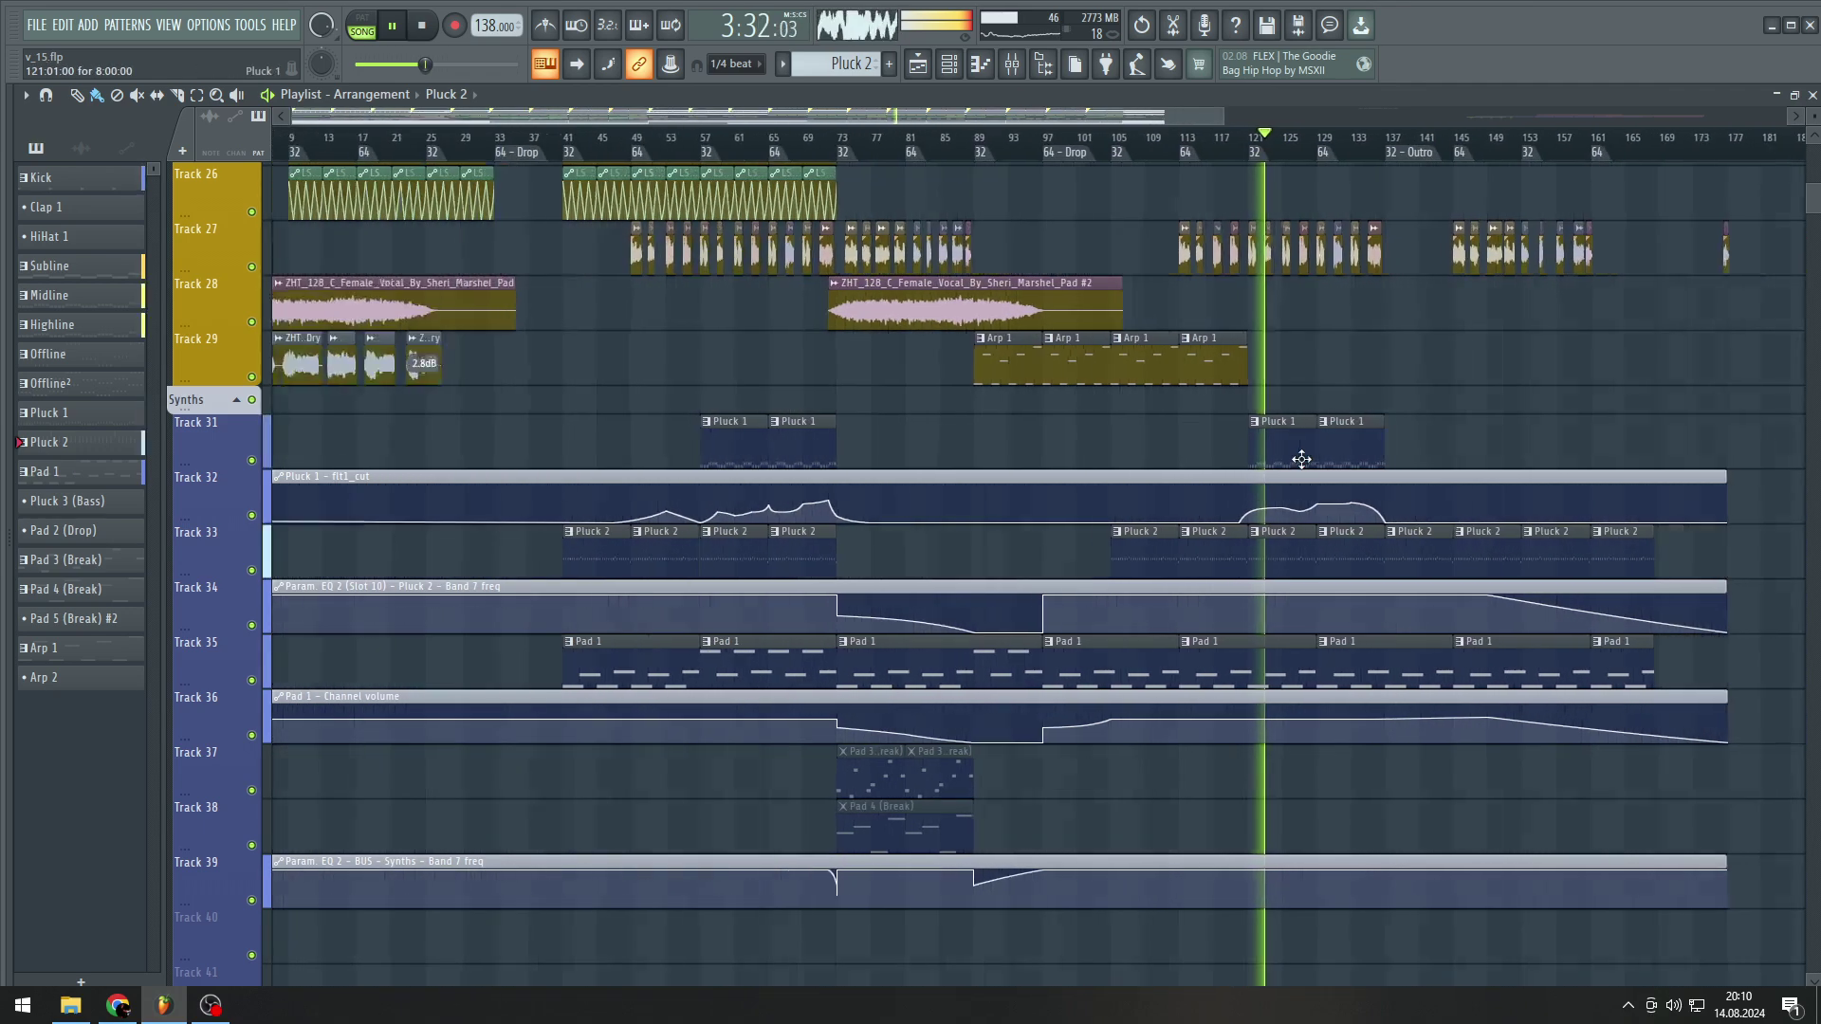
scroll(1446, 357, "up", 2)
scroll(1636, 397, "up", 10)
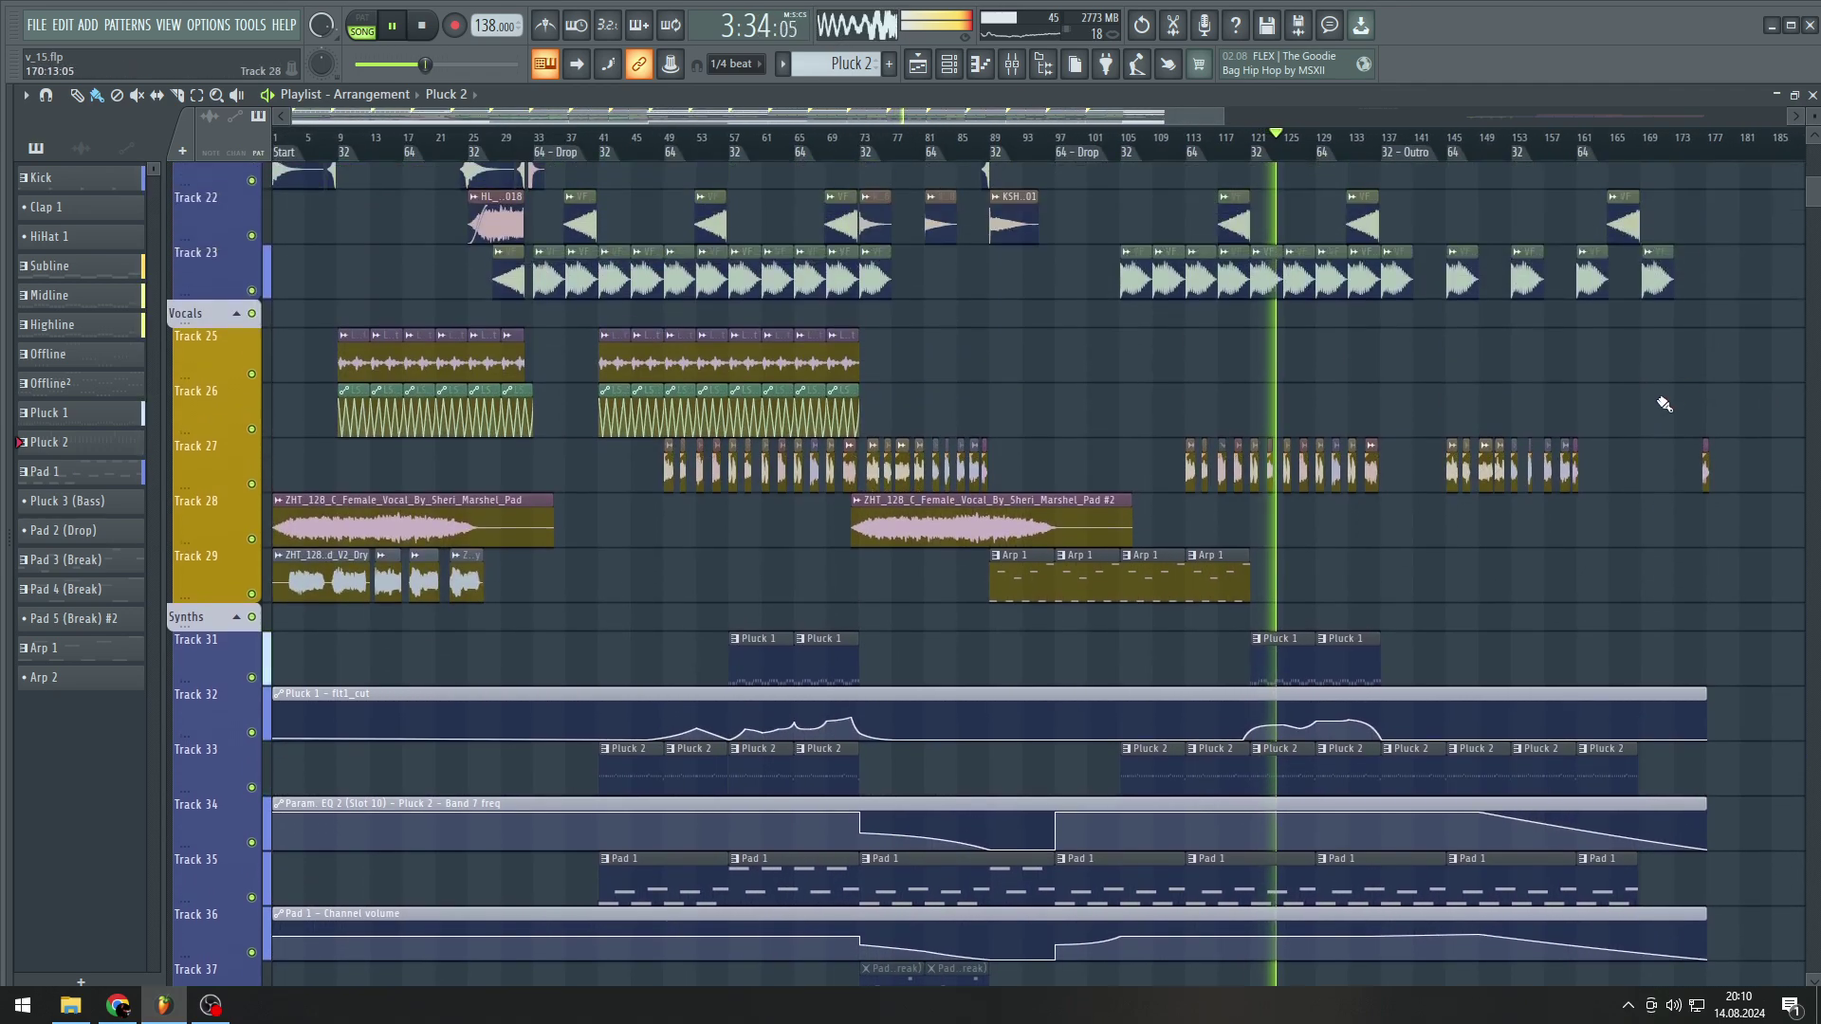
scroll(1695, 388, "up", 5)
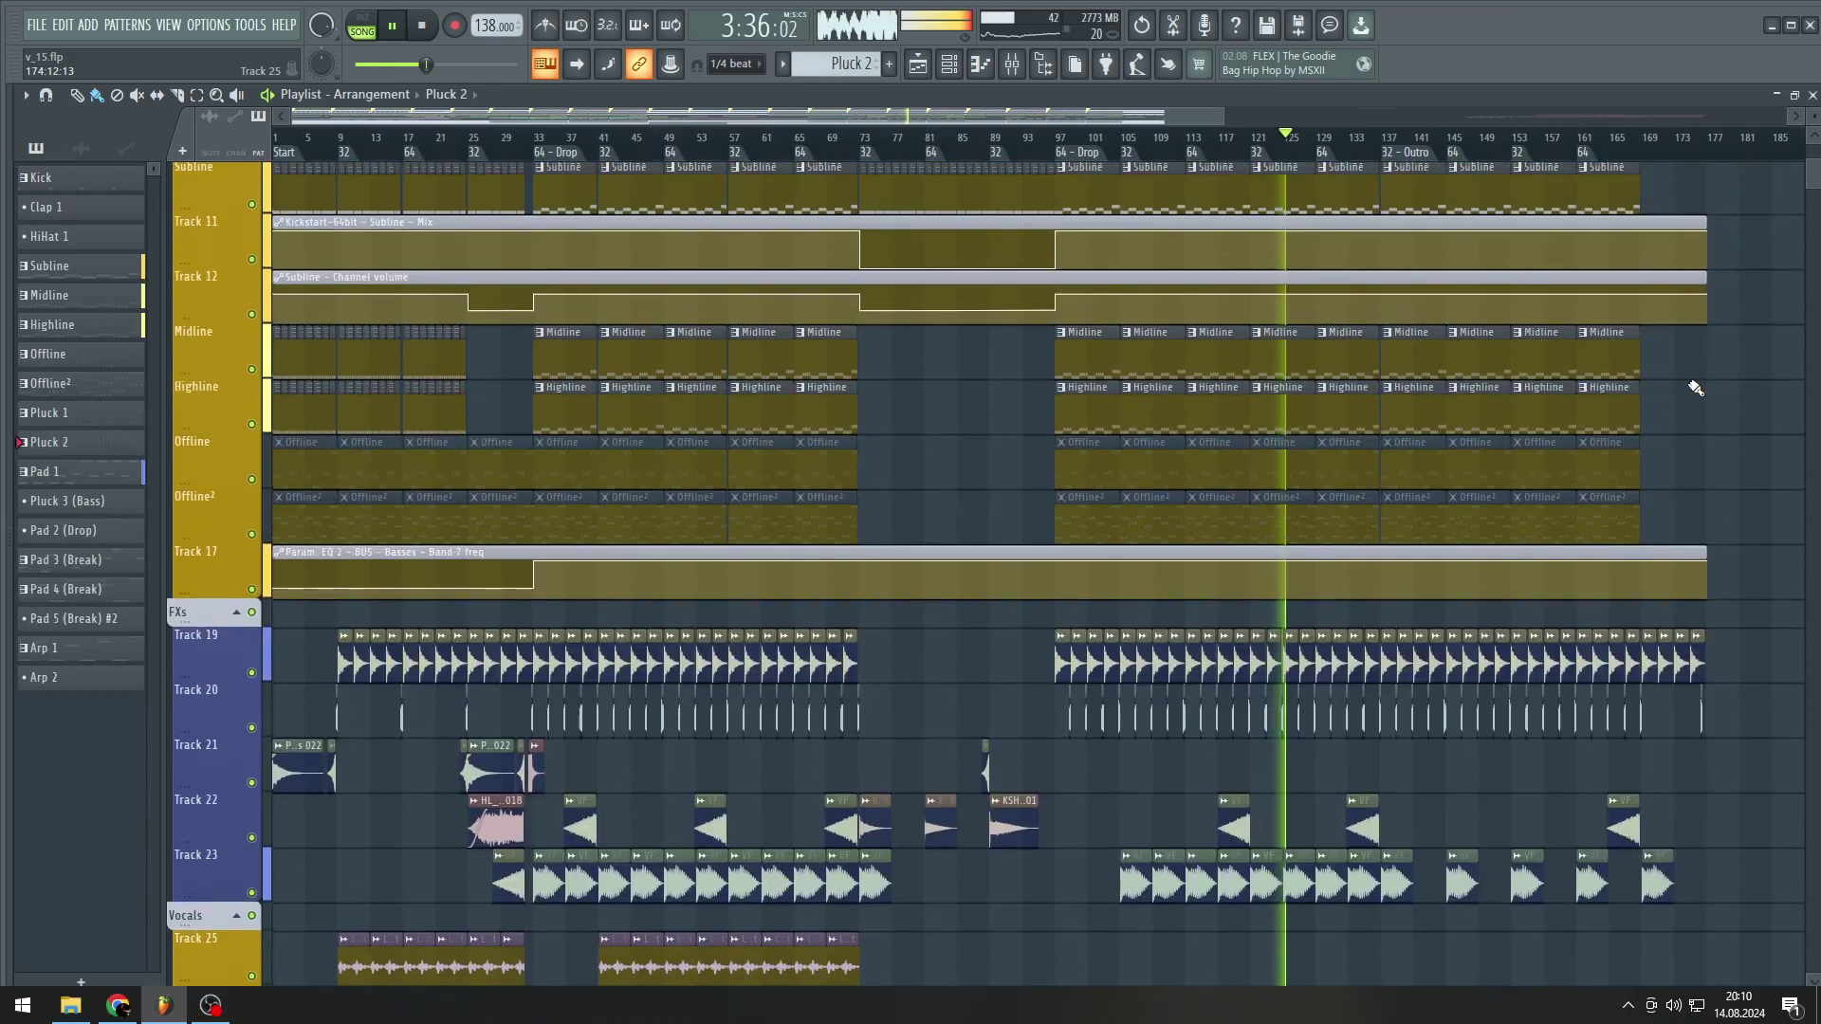
- View the notes of the second drop's Subline pattern in the piano roll from its start, and return to the playlist
scroll(1362, 346, "up", 5)
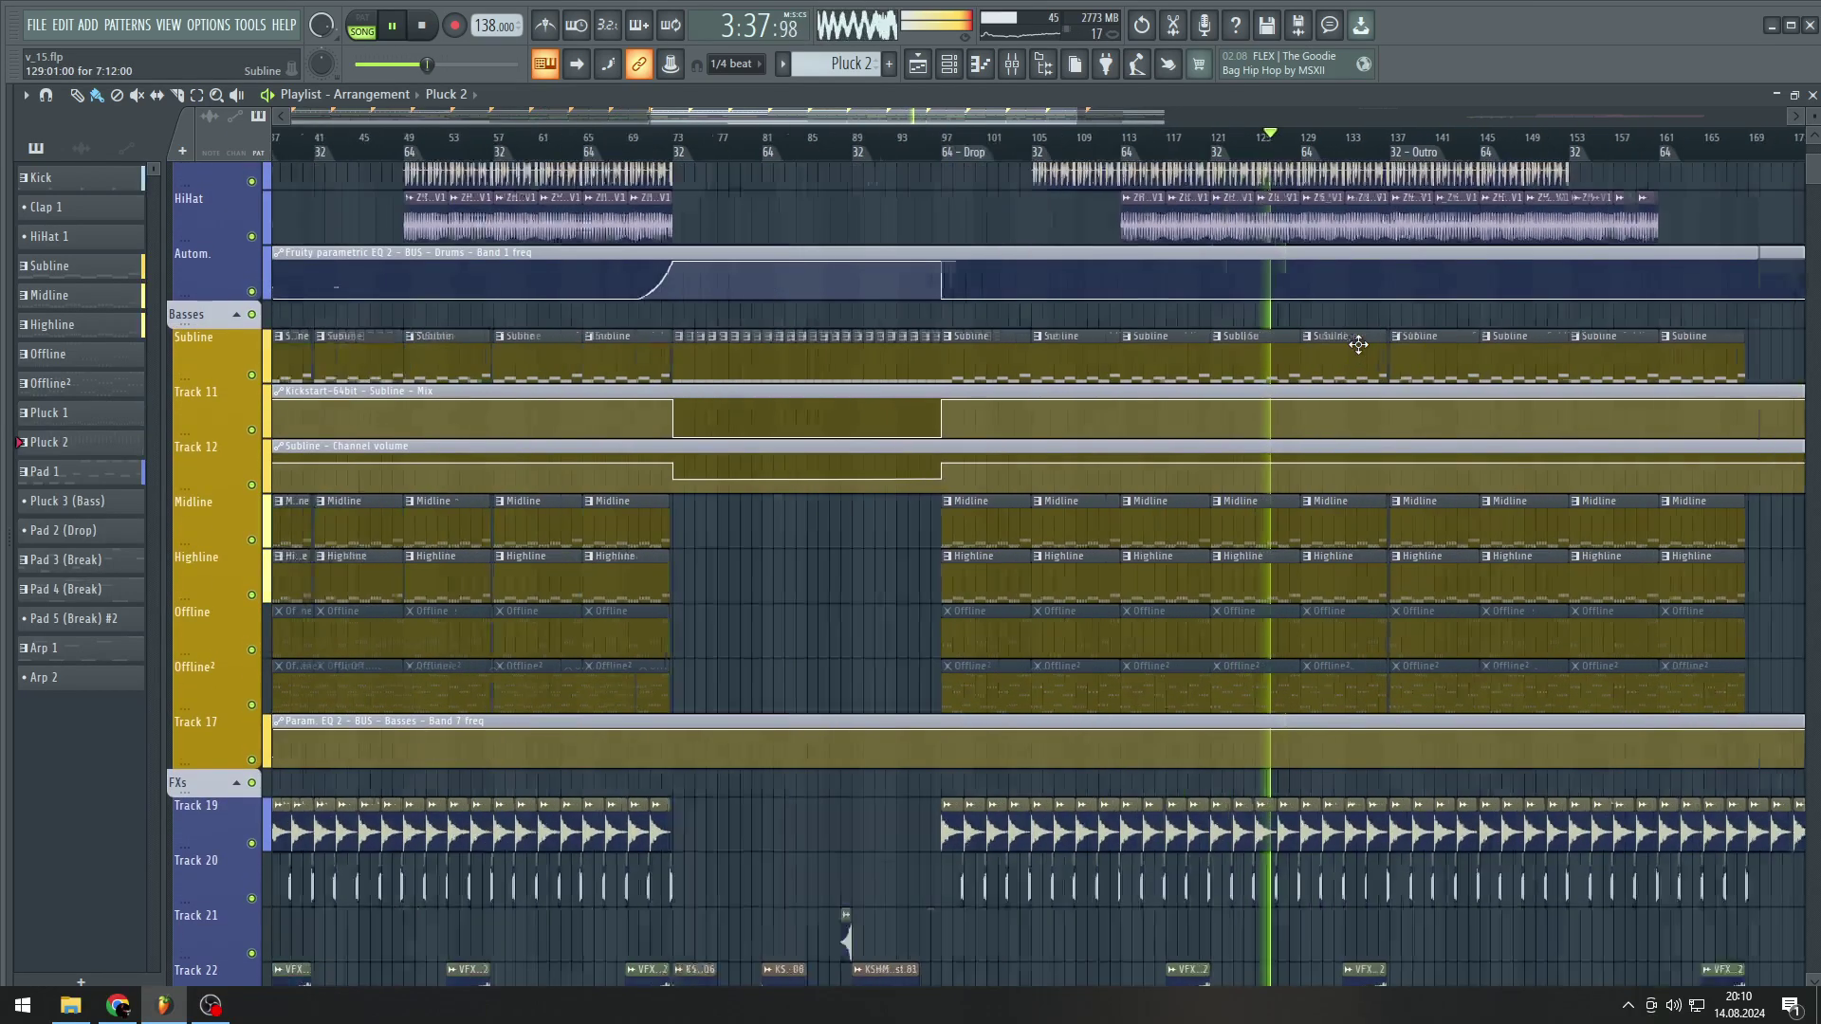
double_click(1239, 355)
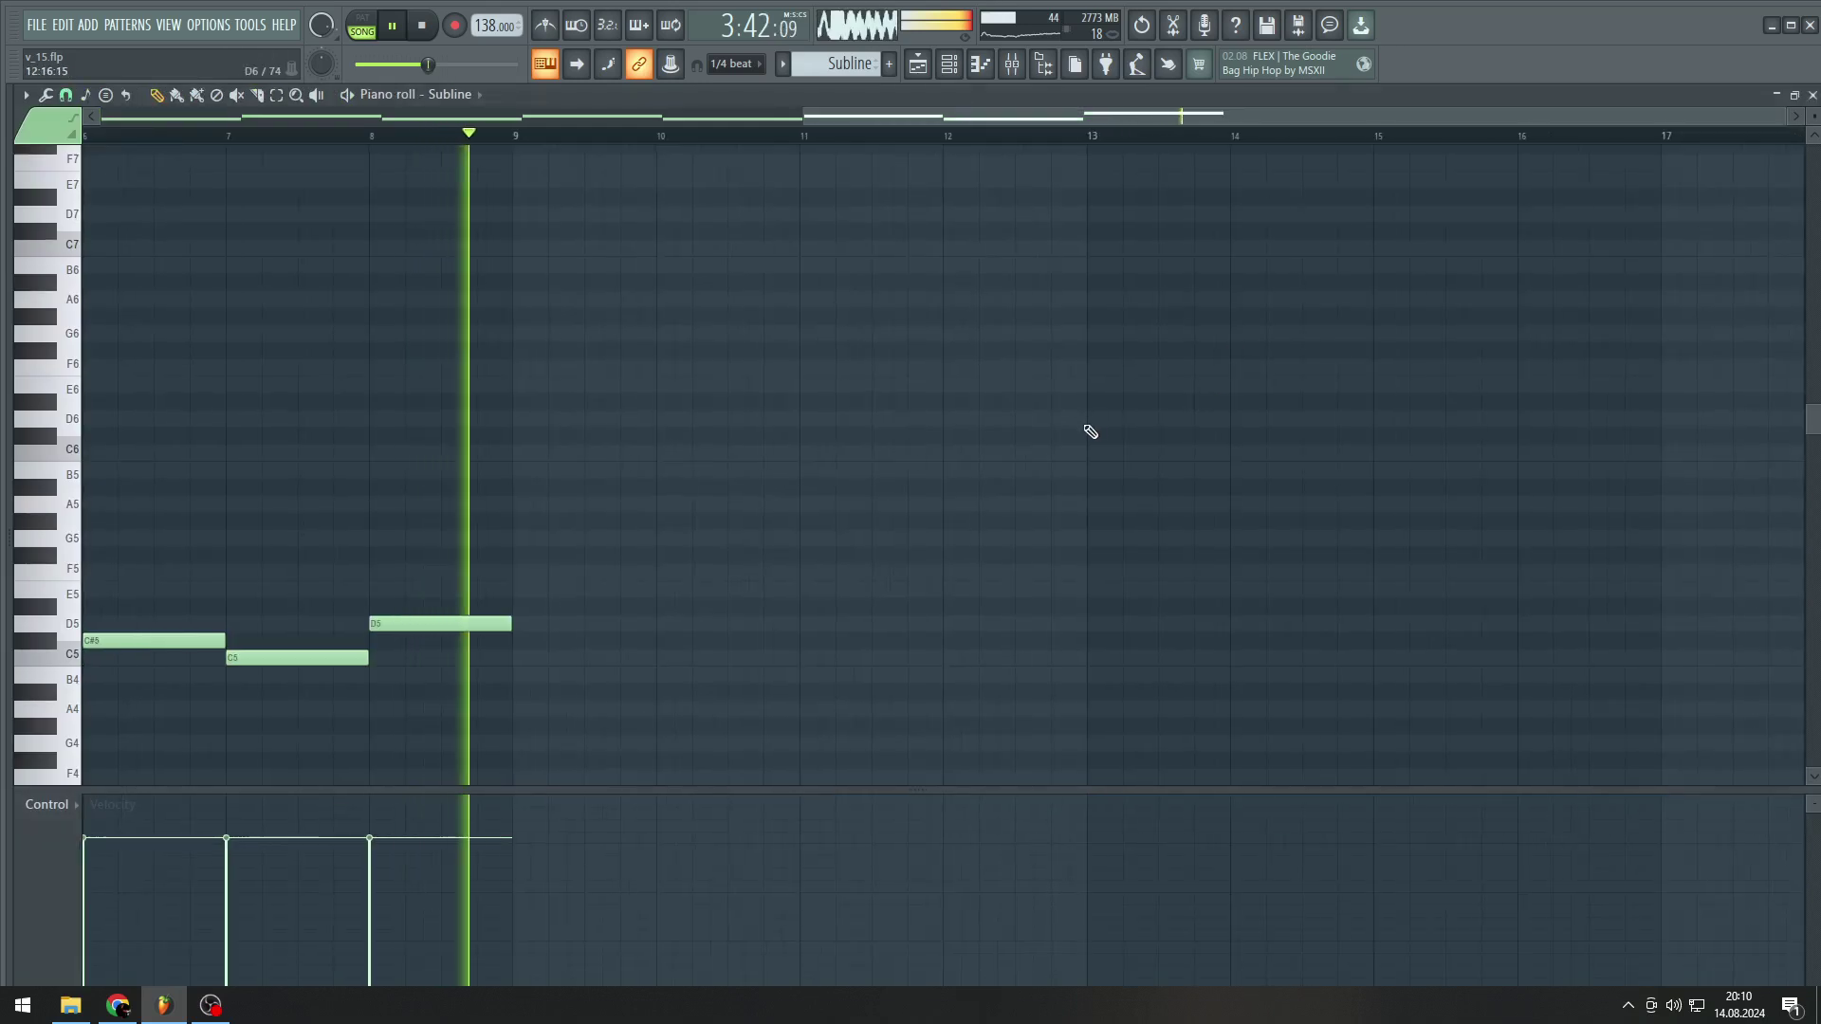
scroll(1091, 431, "left", 5)
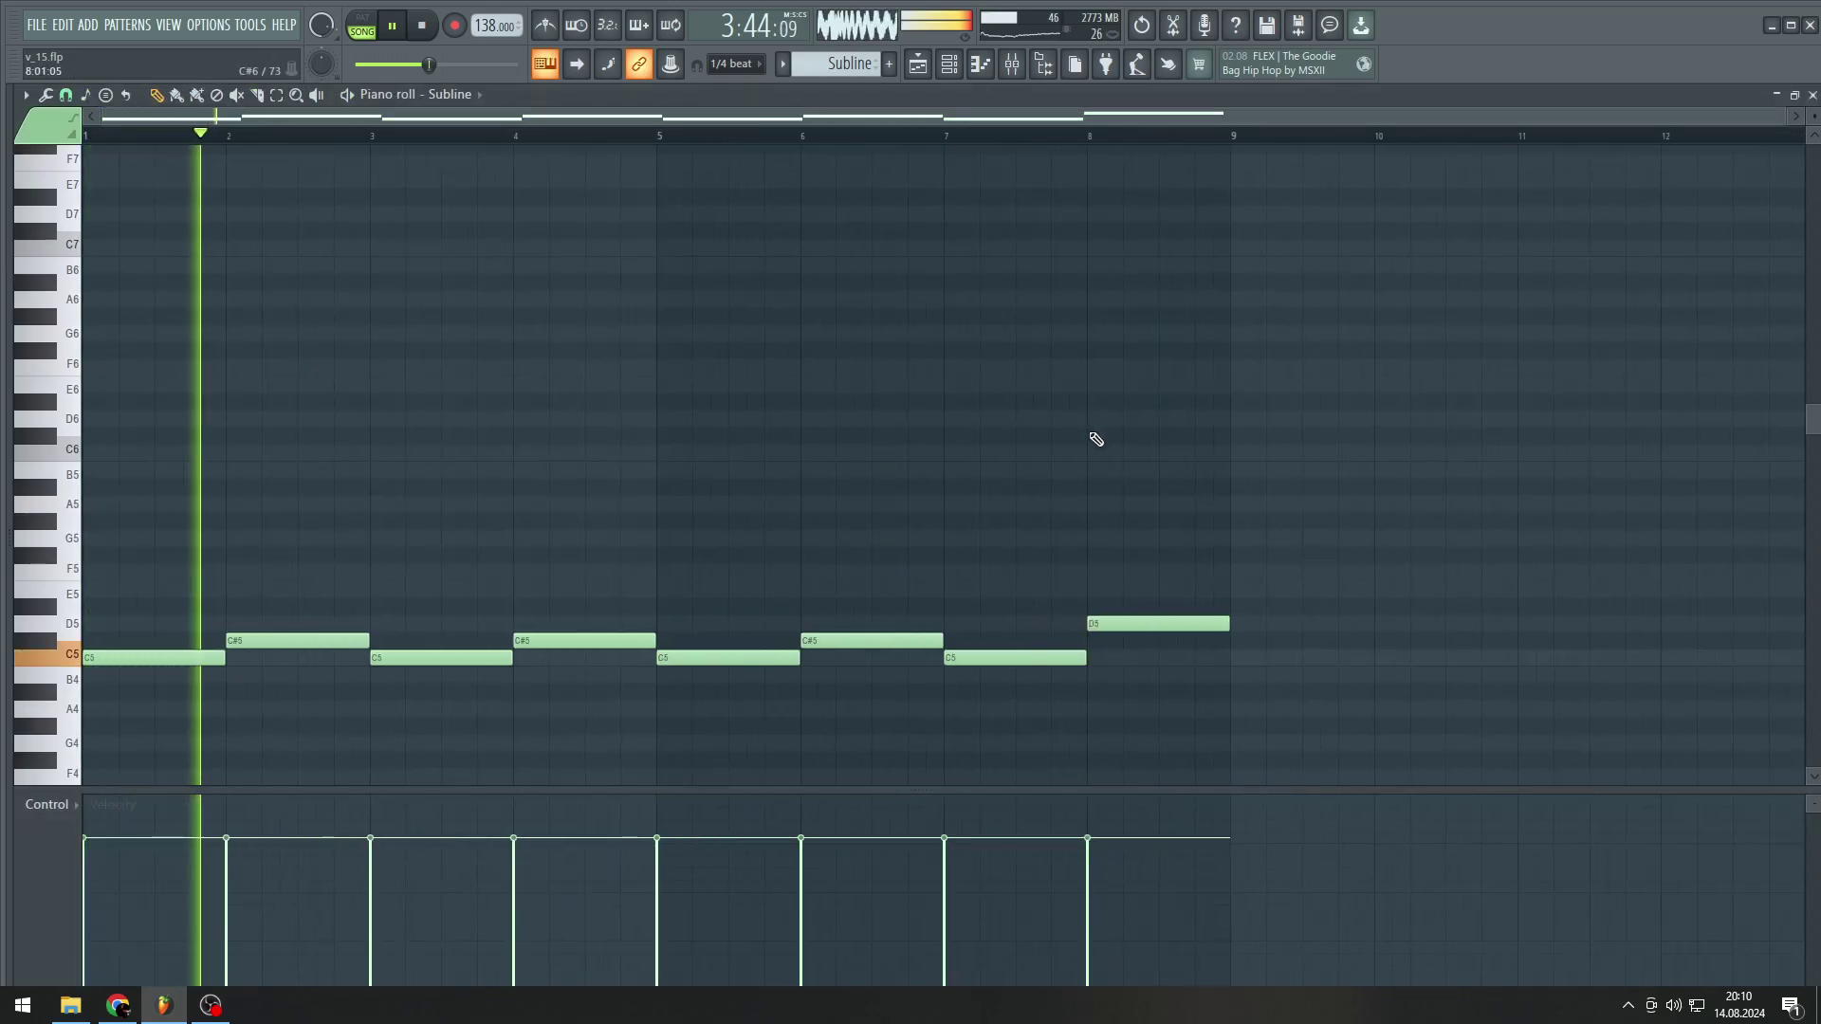
key("F5")
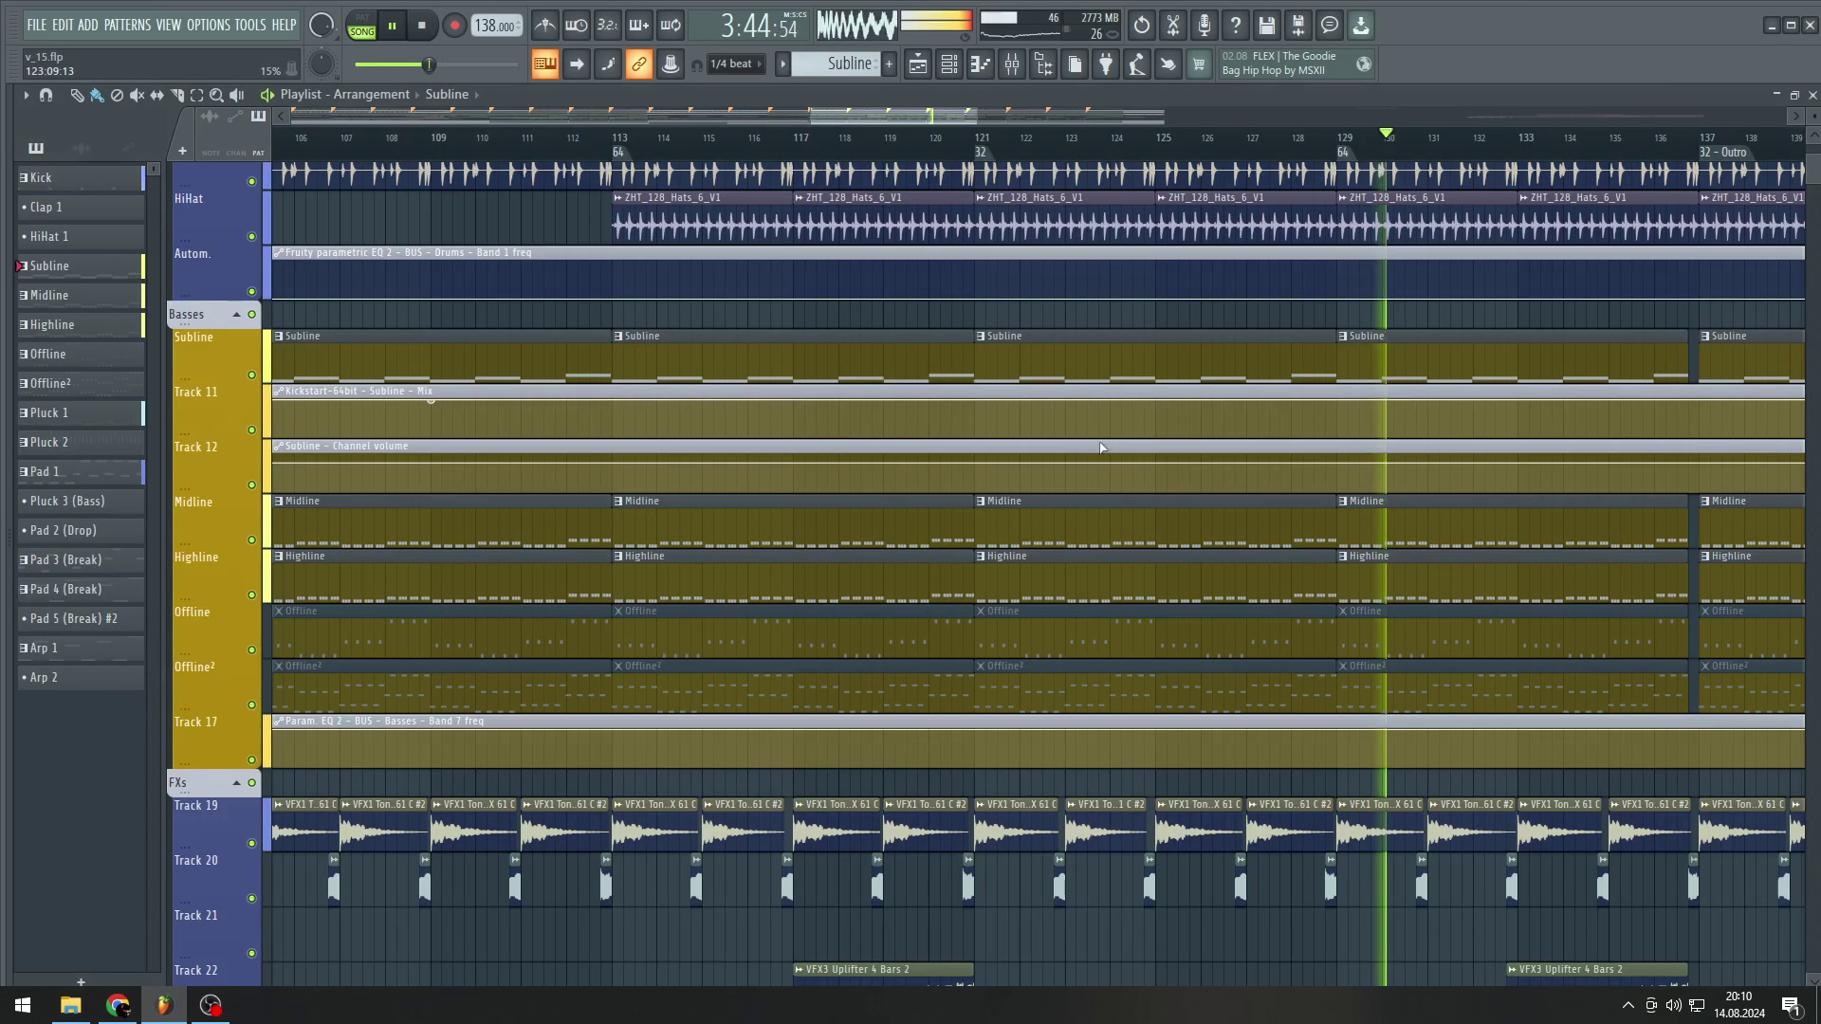
- View the notes of the second drop's Highline and Midline patterns in the piano roll, returning to the playlist after each
double_click(1403, 580)
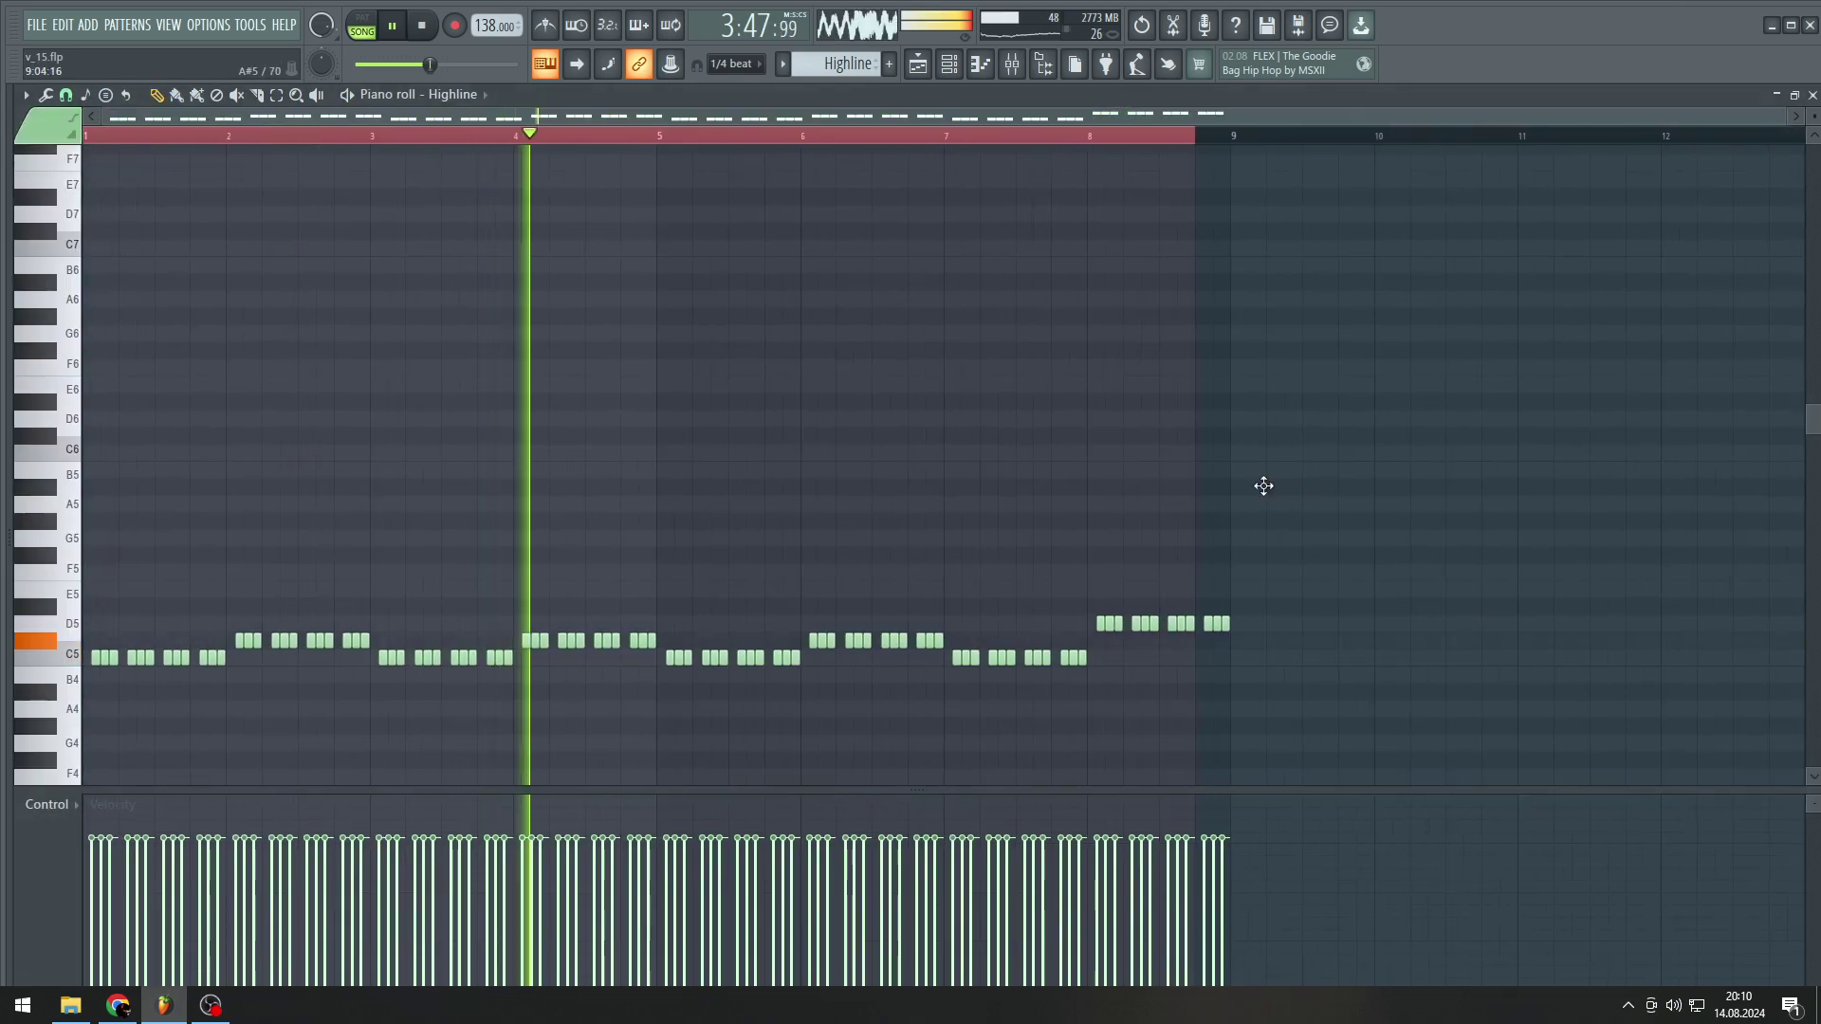
key("F5")
double_click(1432, 521)
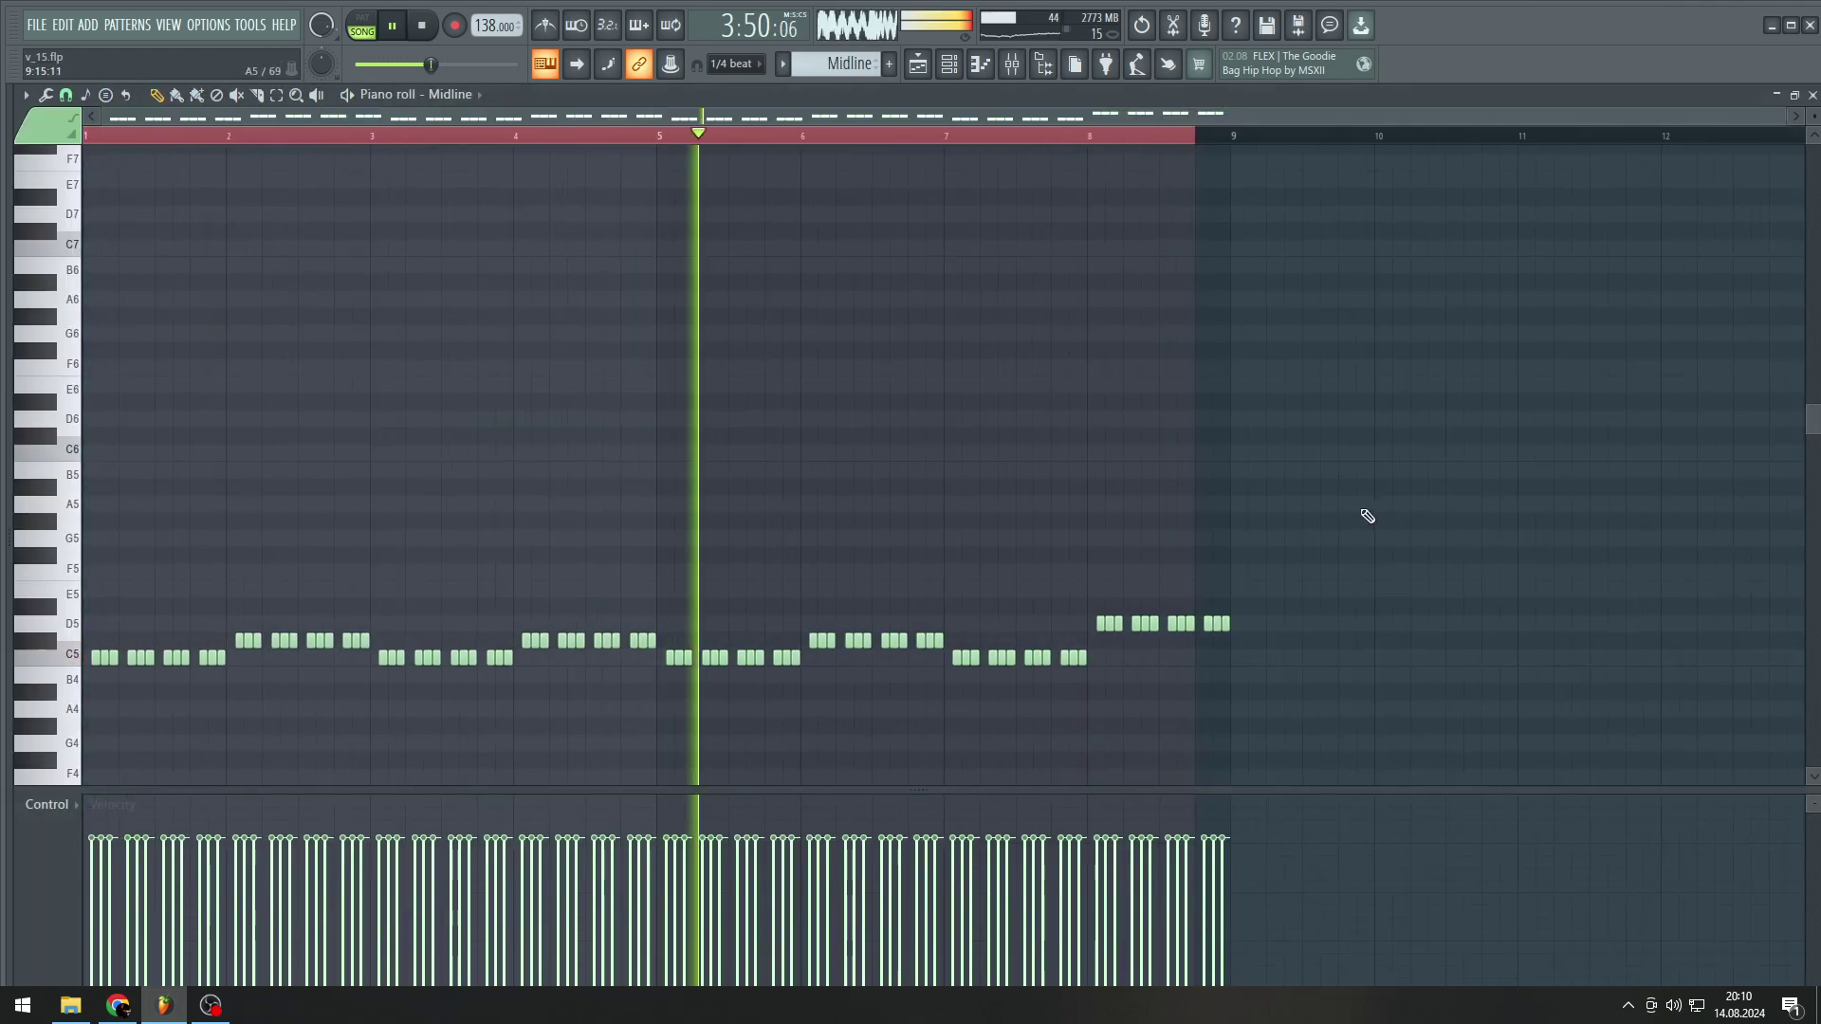
key("F5")
- Examine the drum, bass, FX, vocal and synth clips leading into the outro at bar 137 across the arrangement
scroll(1561, 493, "down", 5)
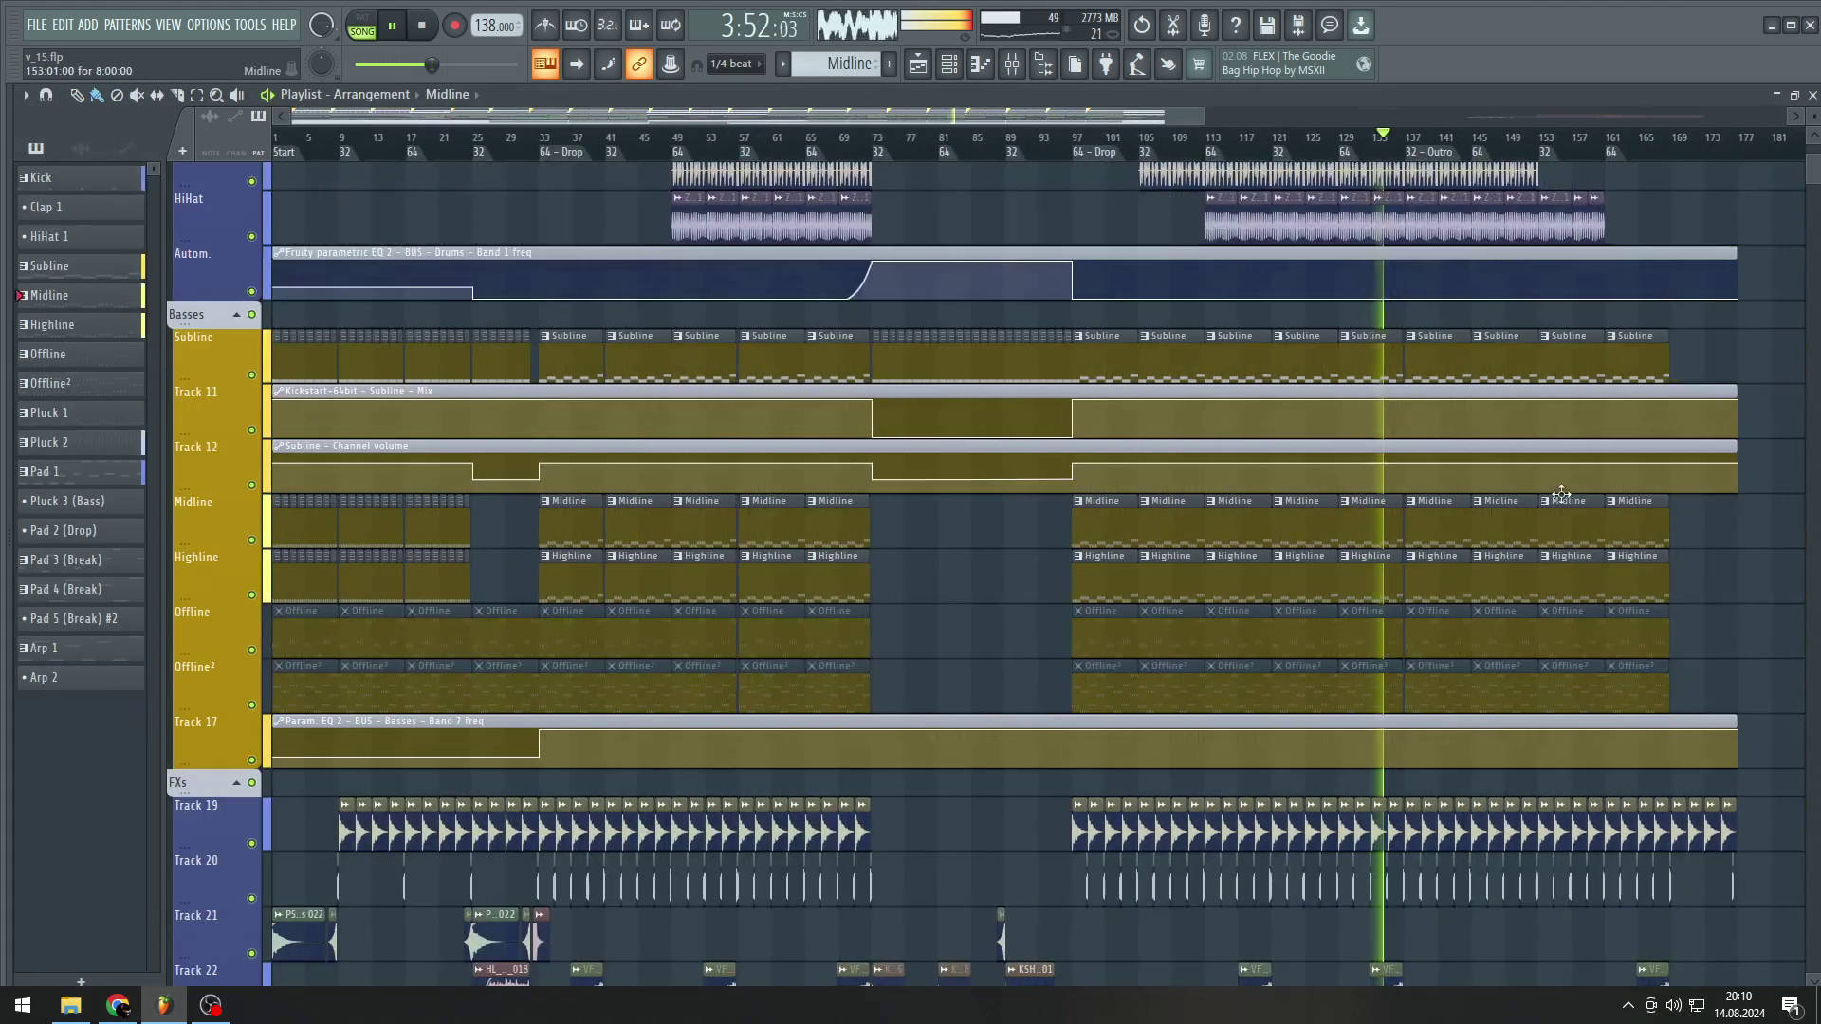
scroll(1562, 494, "down", 10)
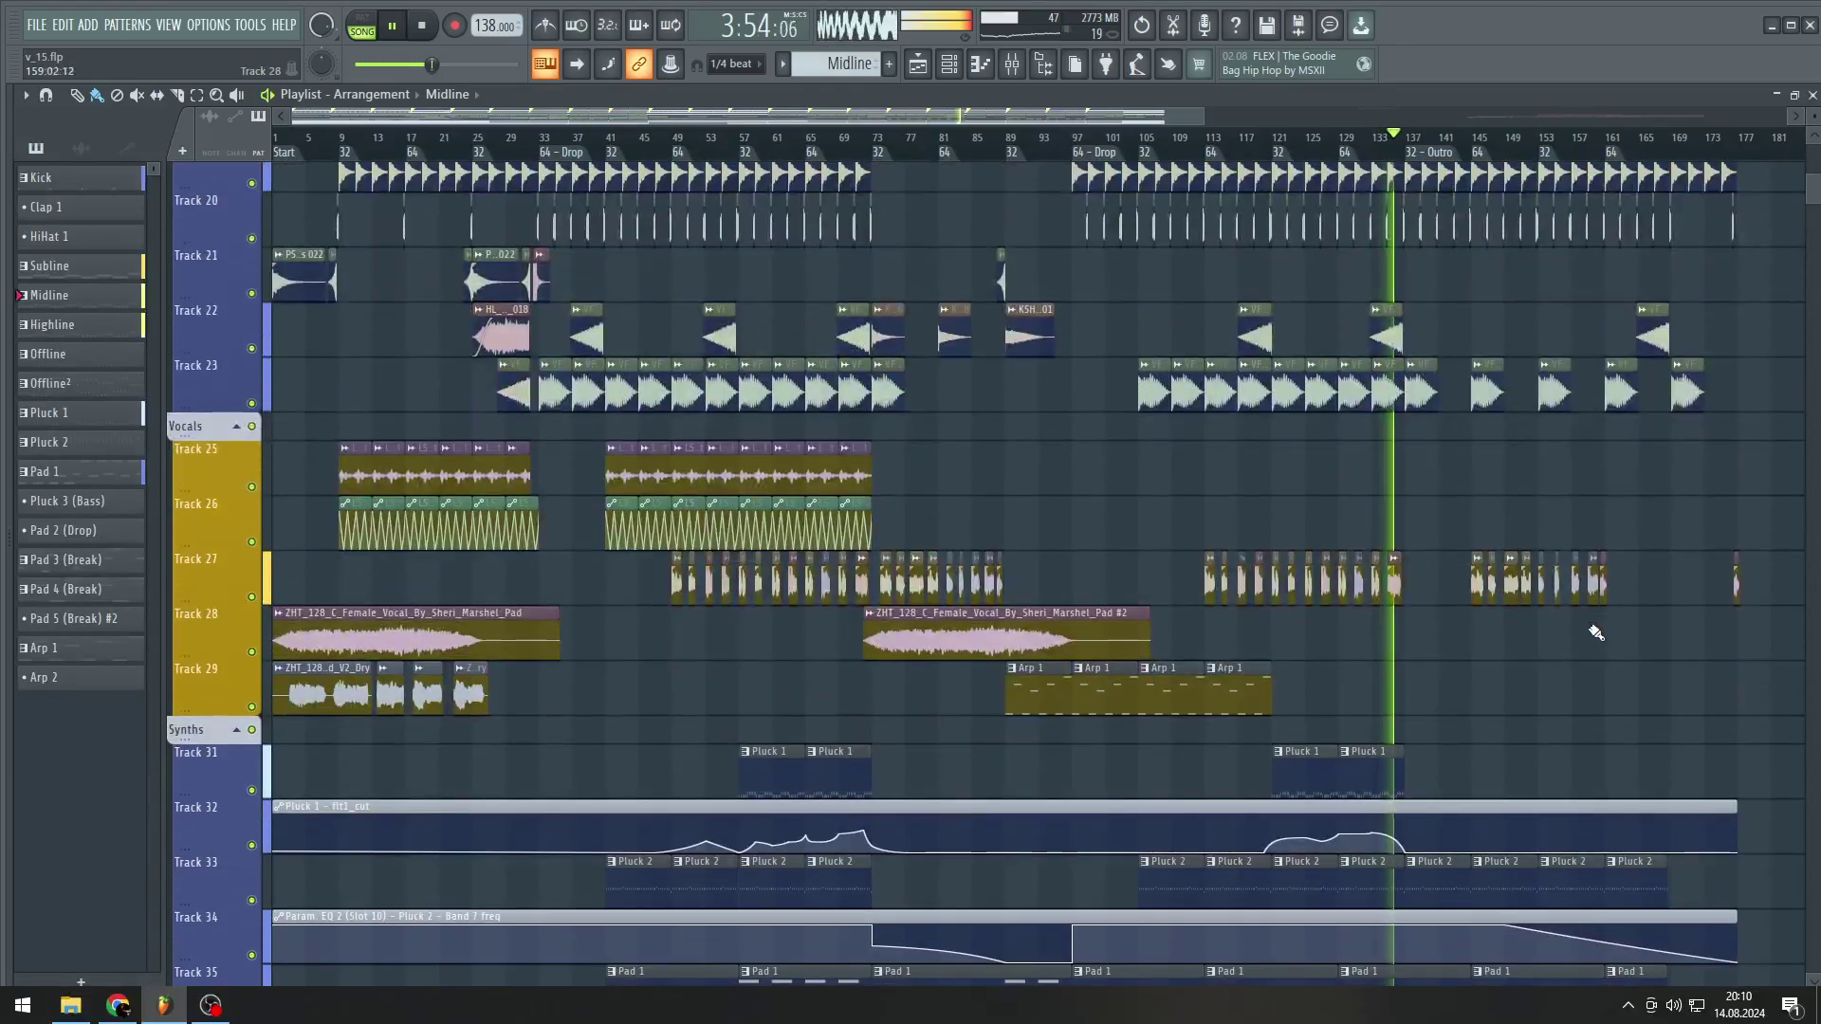
scroll(1577, 630, "up", 4)
scroll(1350, 493, "up", 12)
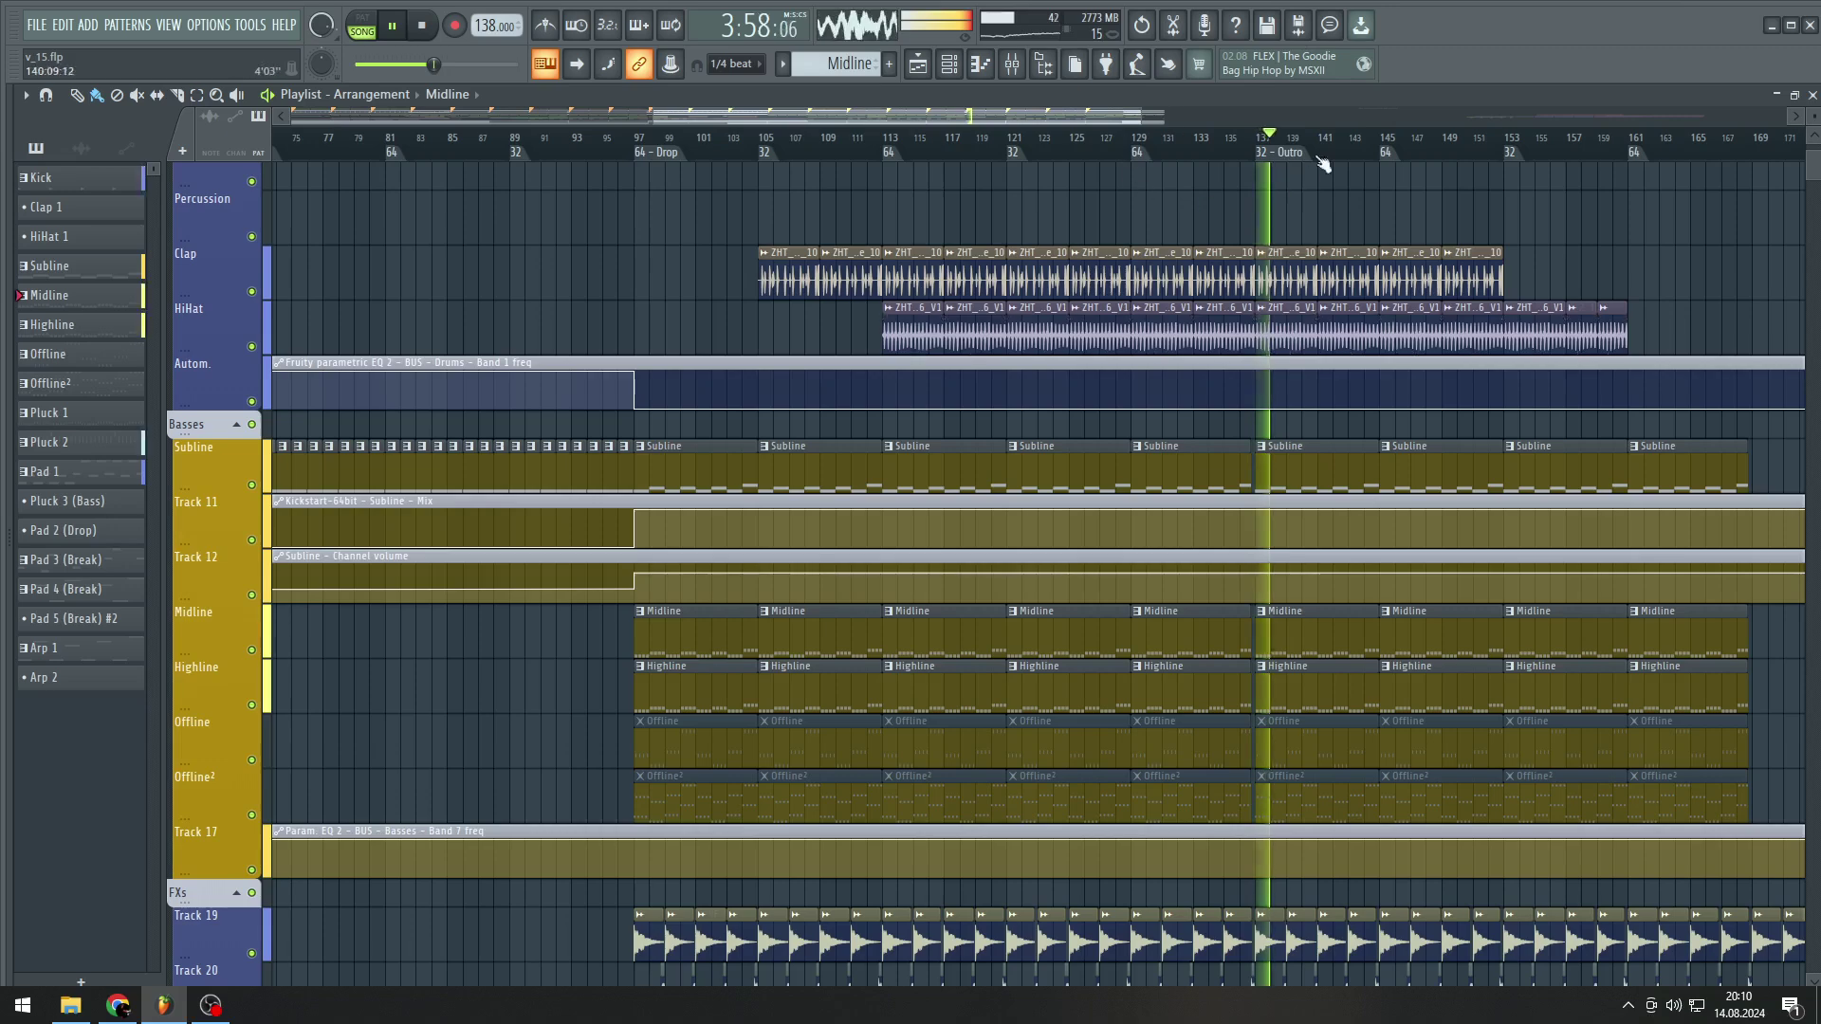
scroll(1646, 569, "down", 5)
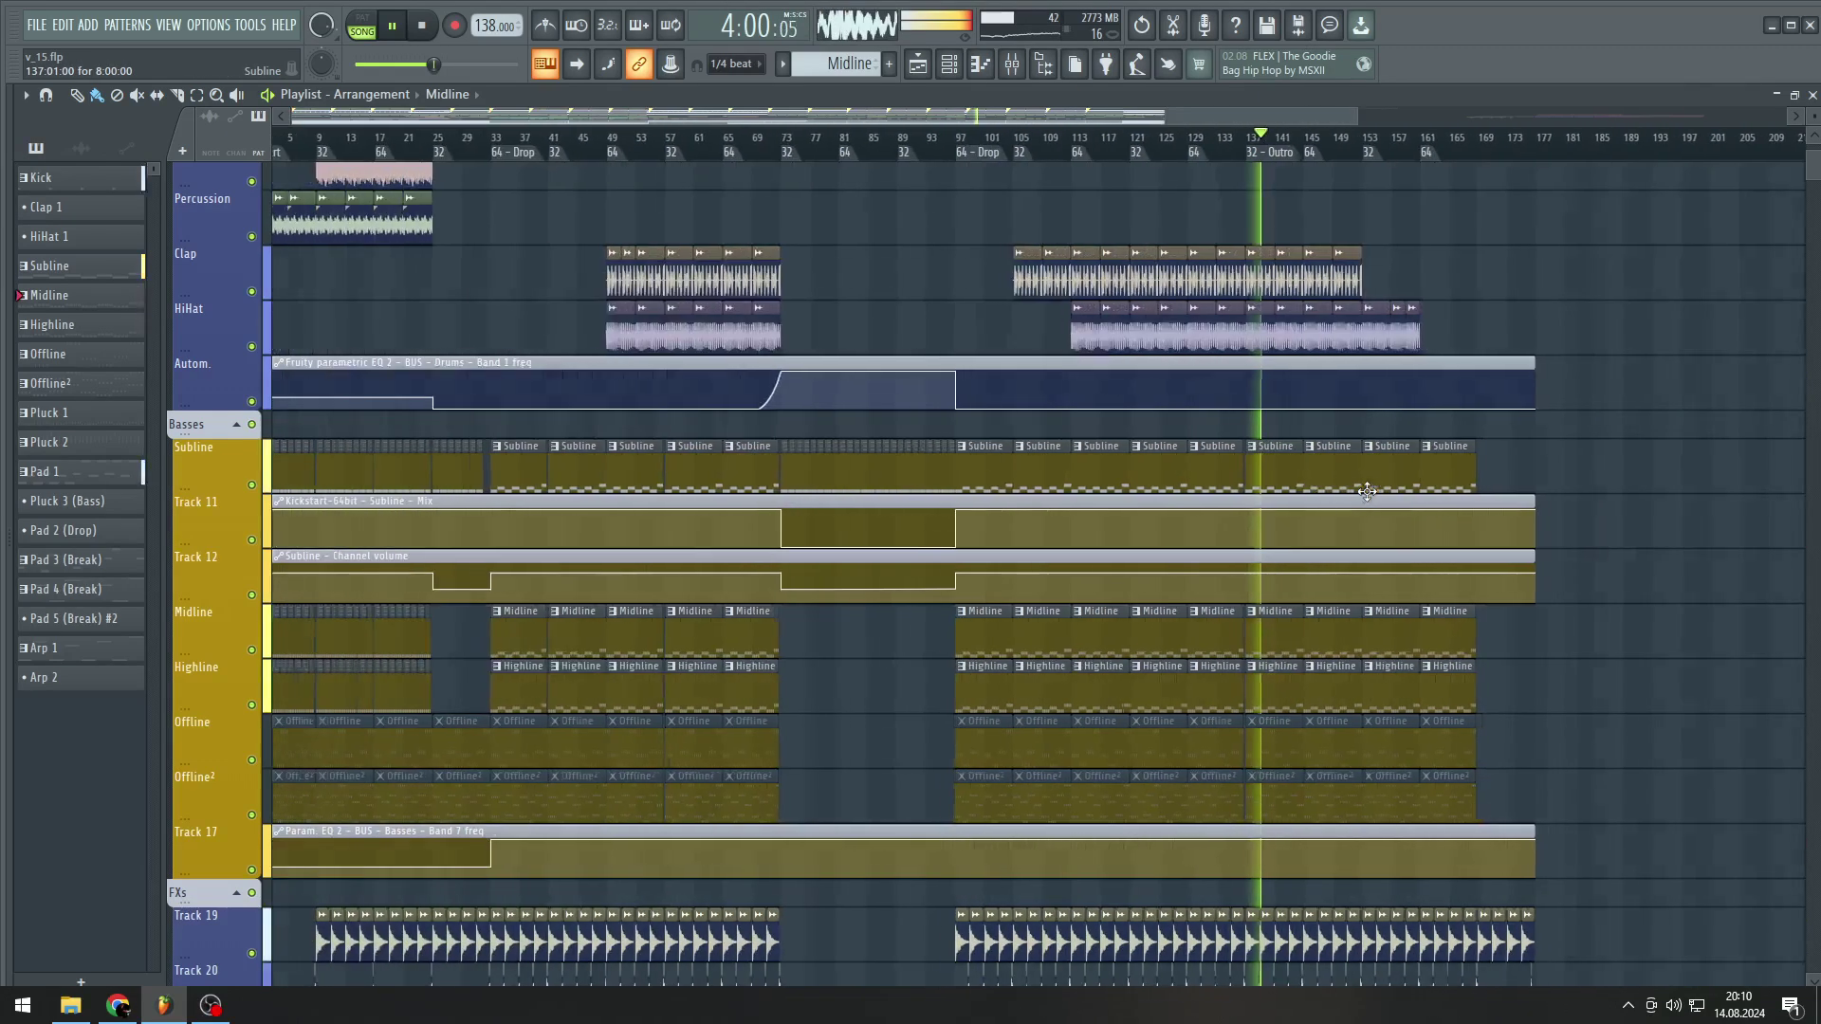
scroll(1646, 569, "down", 8)
scroll(1656, 548, "down", 11)
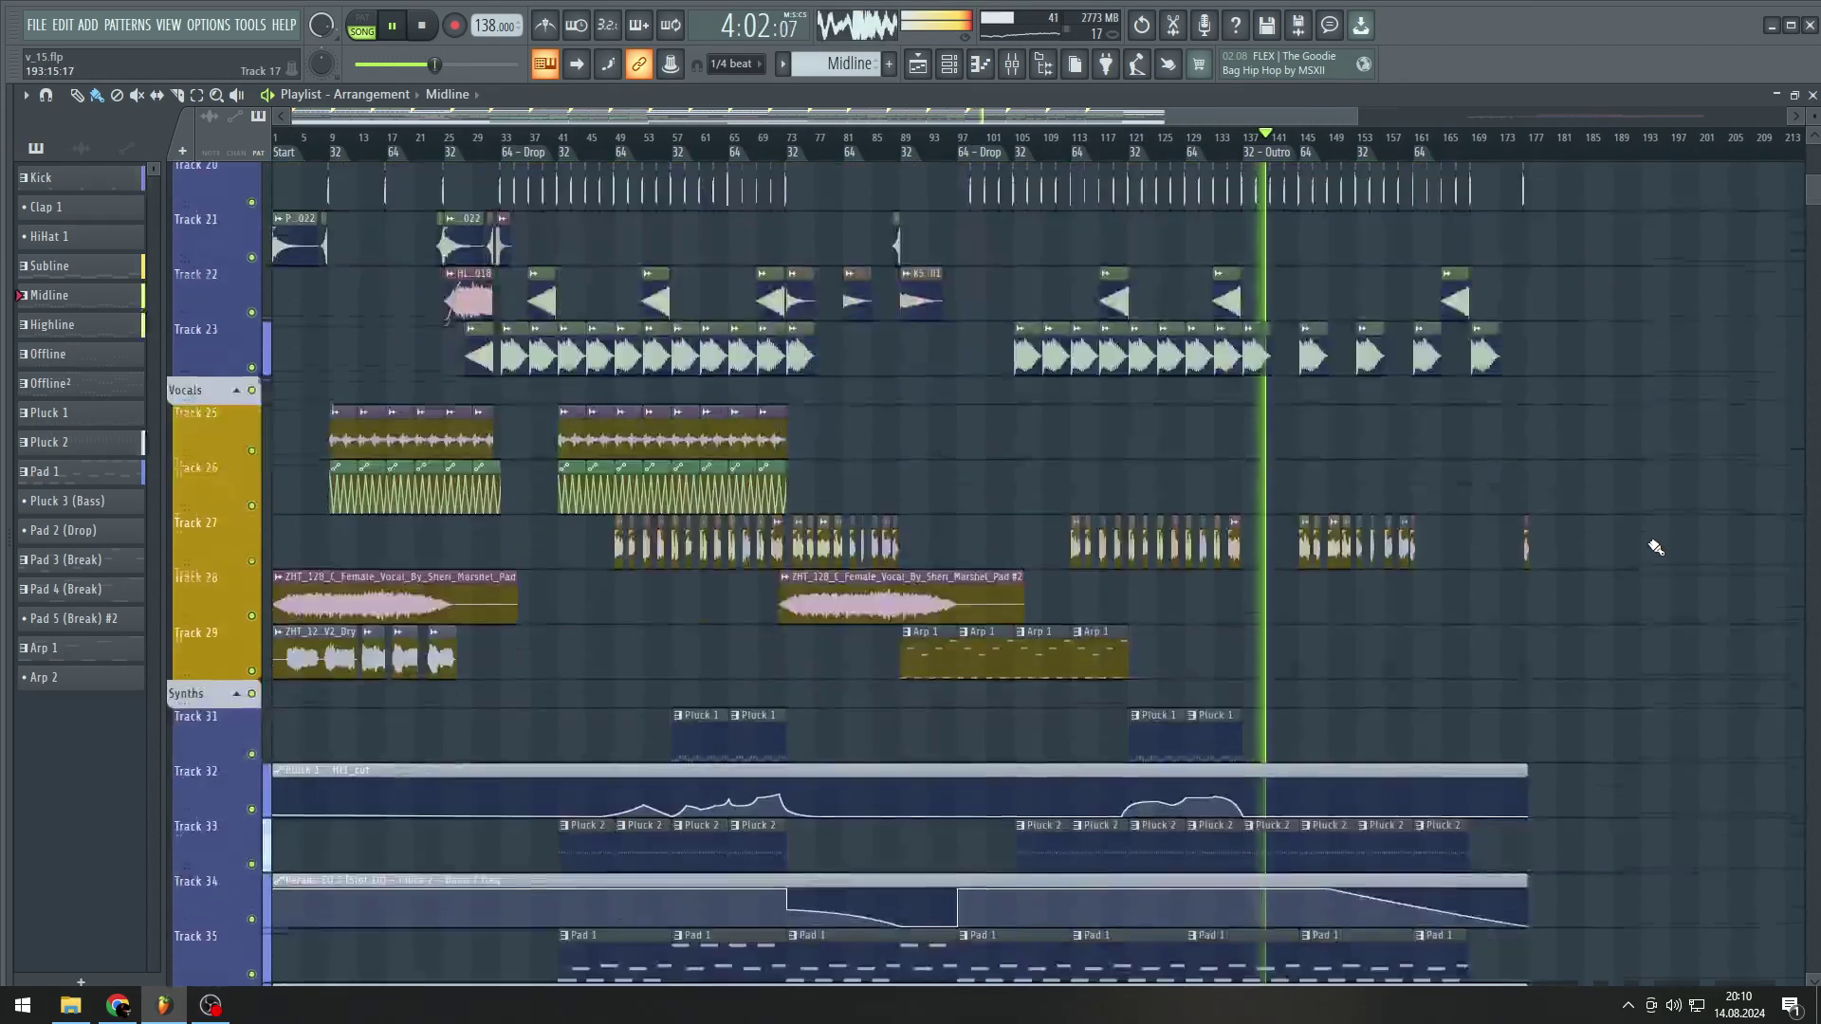
- Solo Track 35 to hear the Pad 1 part alone in the outro, and restore all tracks to playback
scroll(1310, 637, "up", 5)
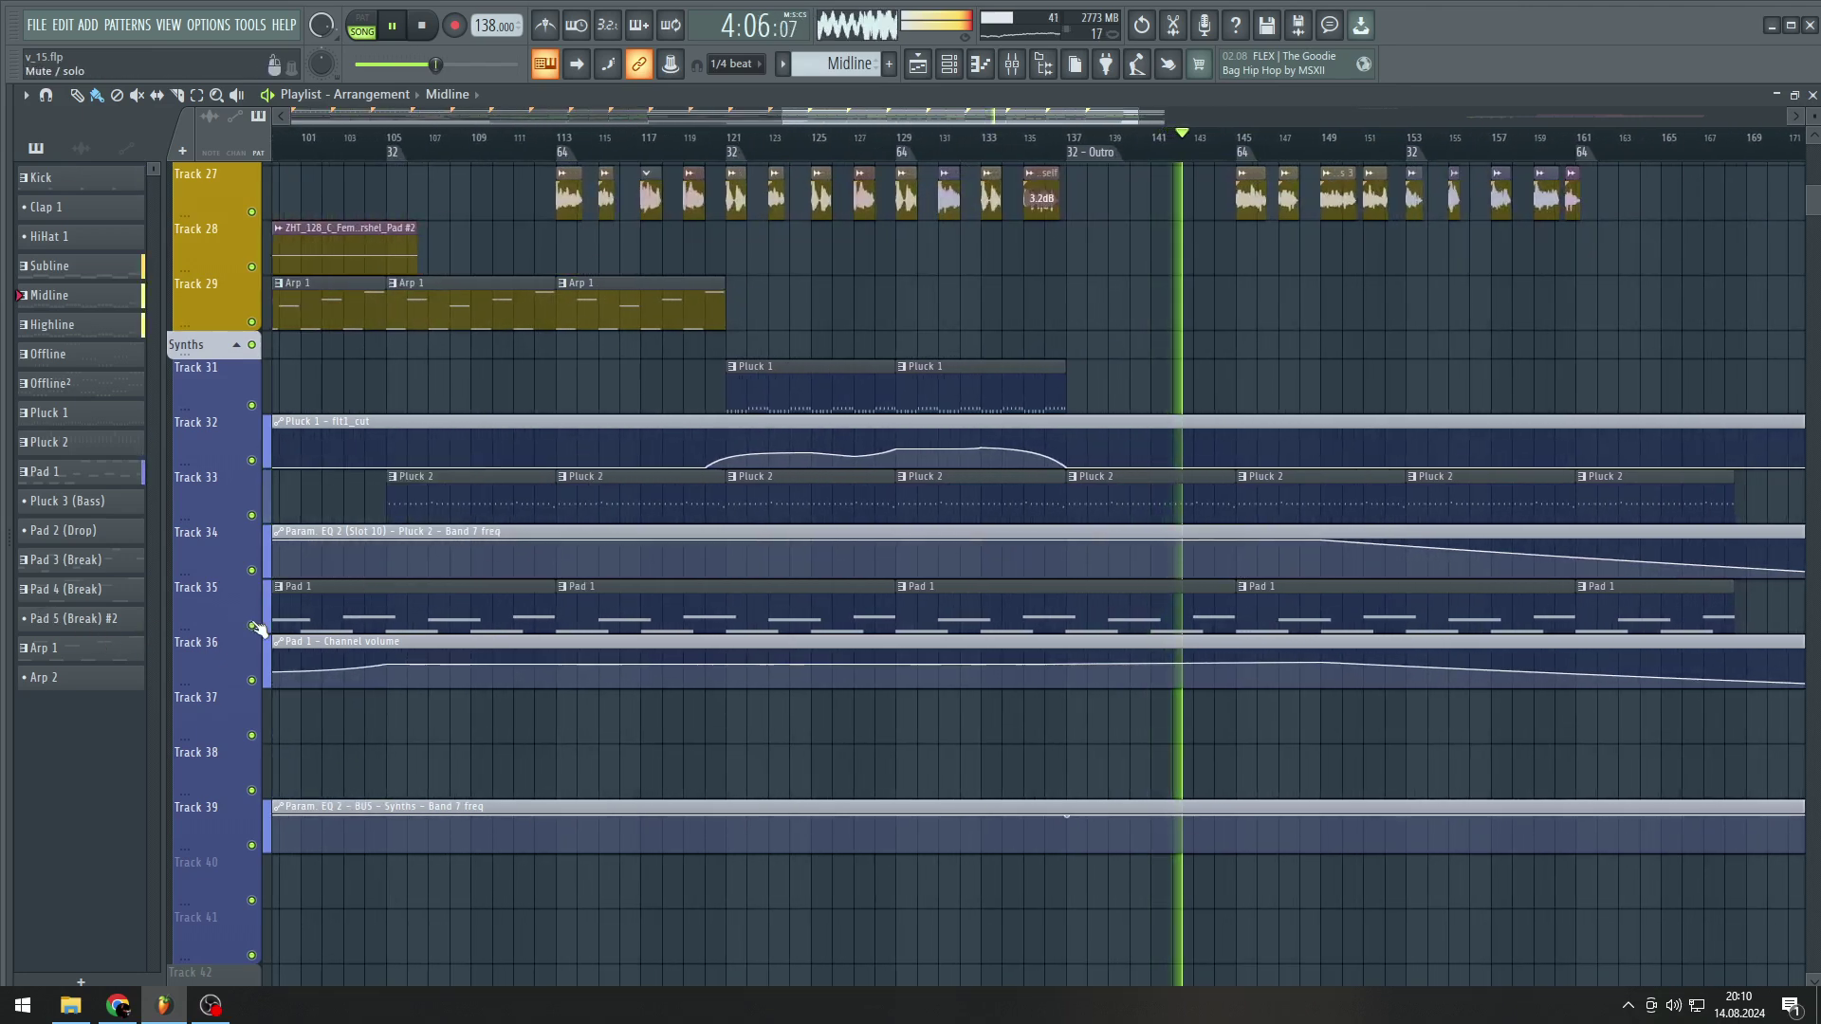
left_click(252, 625, "ctrl")
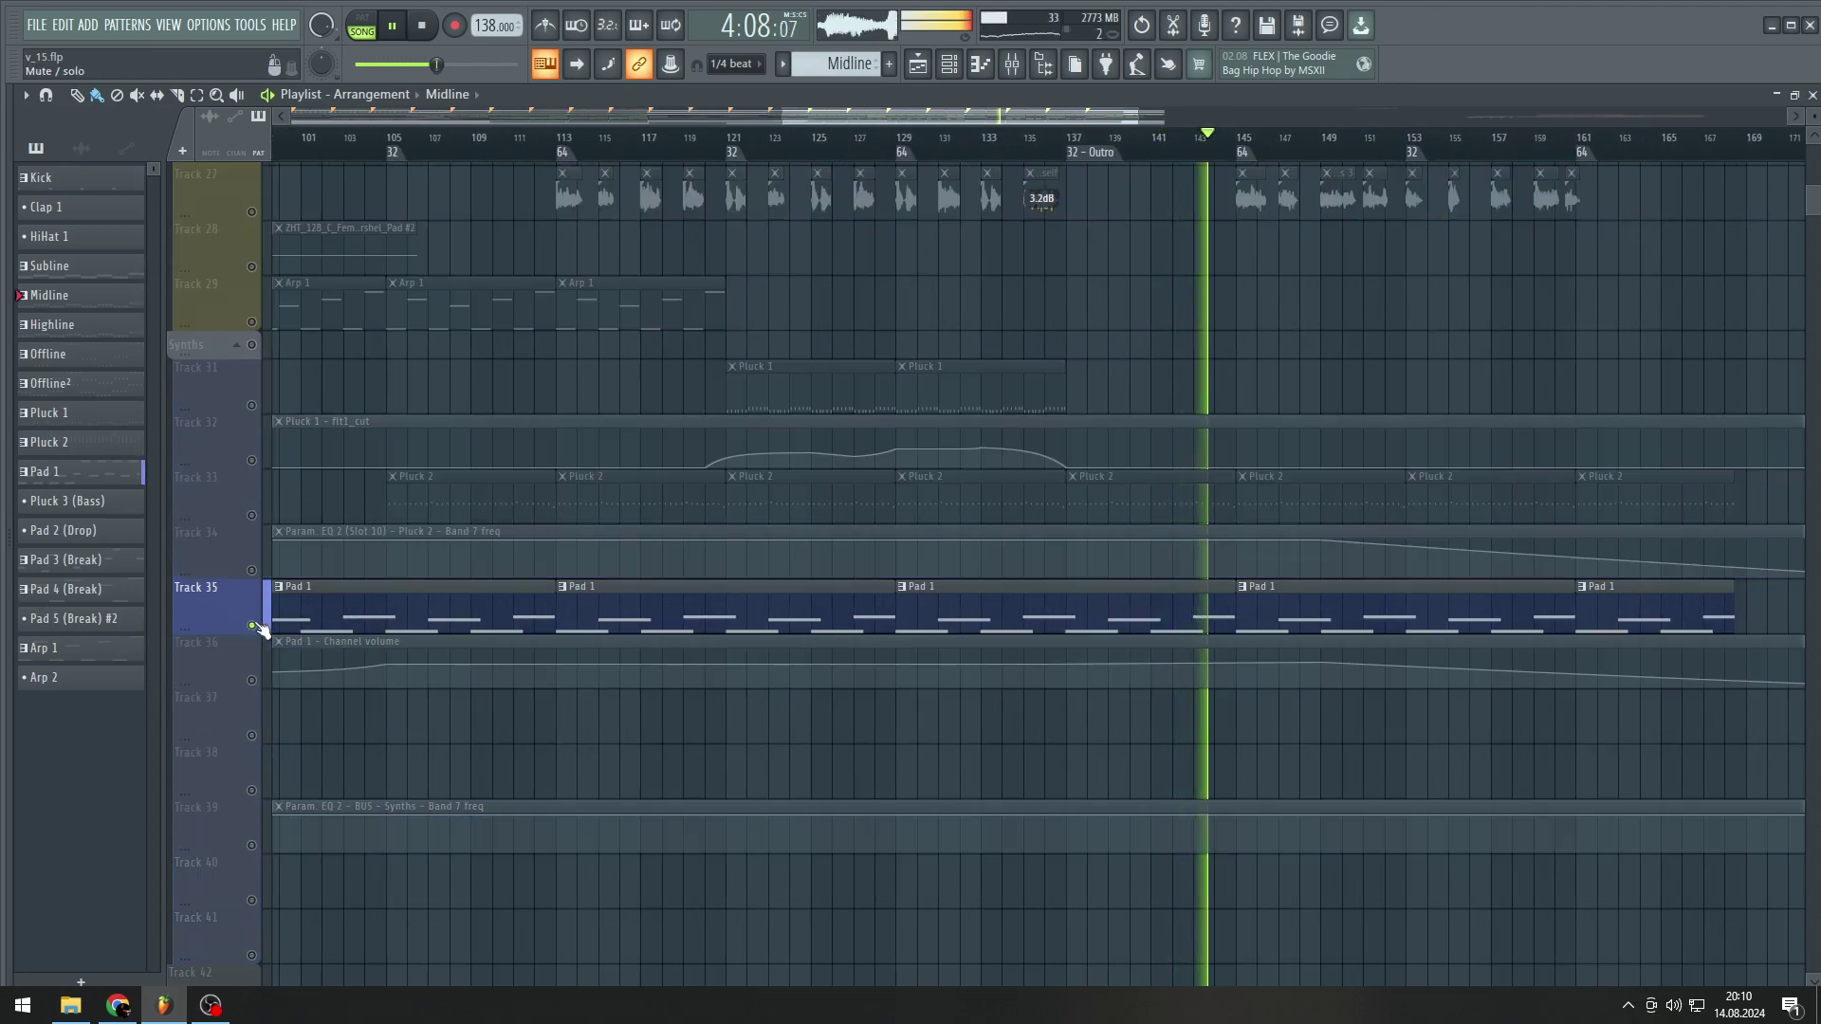
left_click(251, 625, "ctrl")
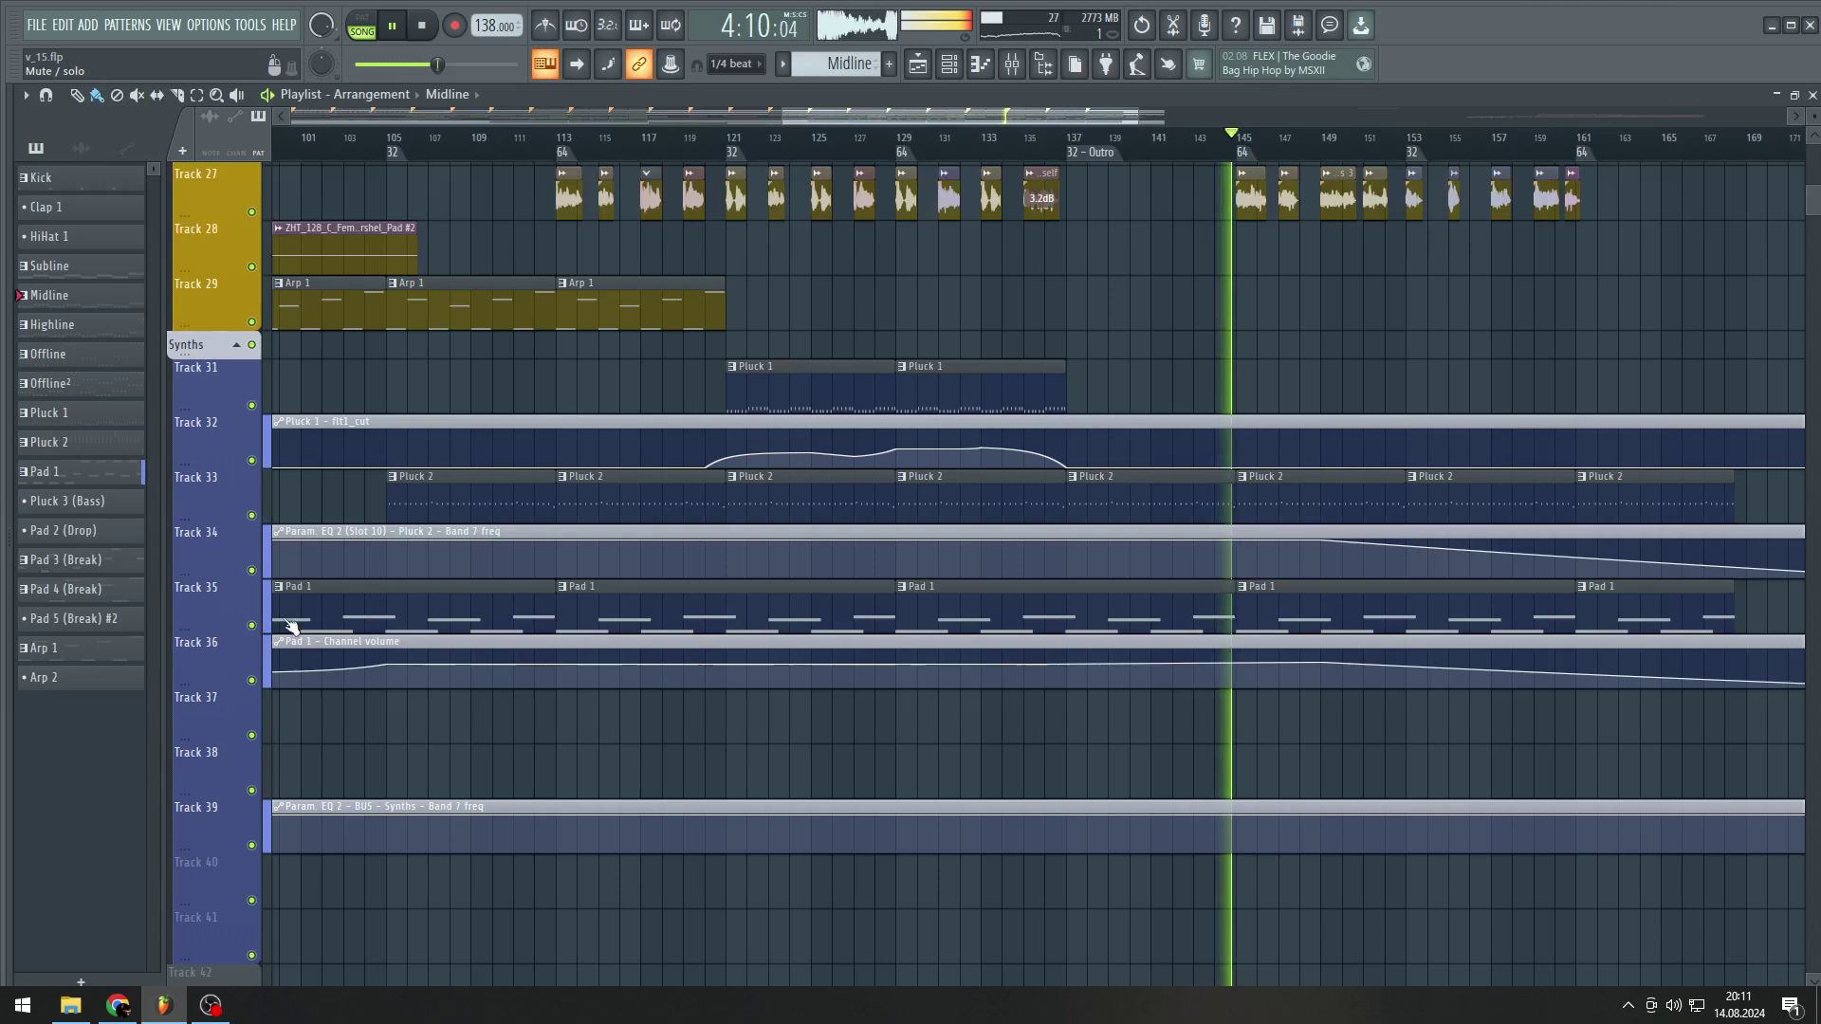
- Examine the outro's bass, FX and drum clips, and show the Kick pattern's steps in the channel rack
scroll(1327, 491, "down", 3)
scroll(1328, 491, "up", 15)
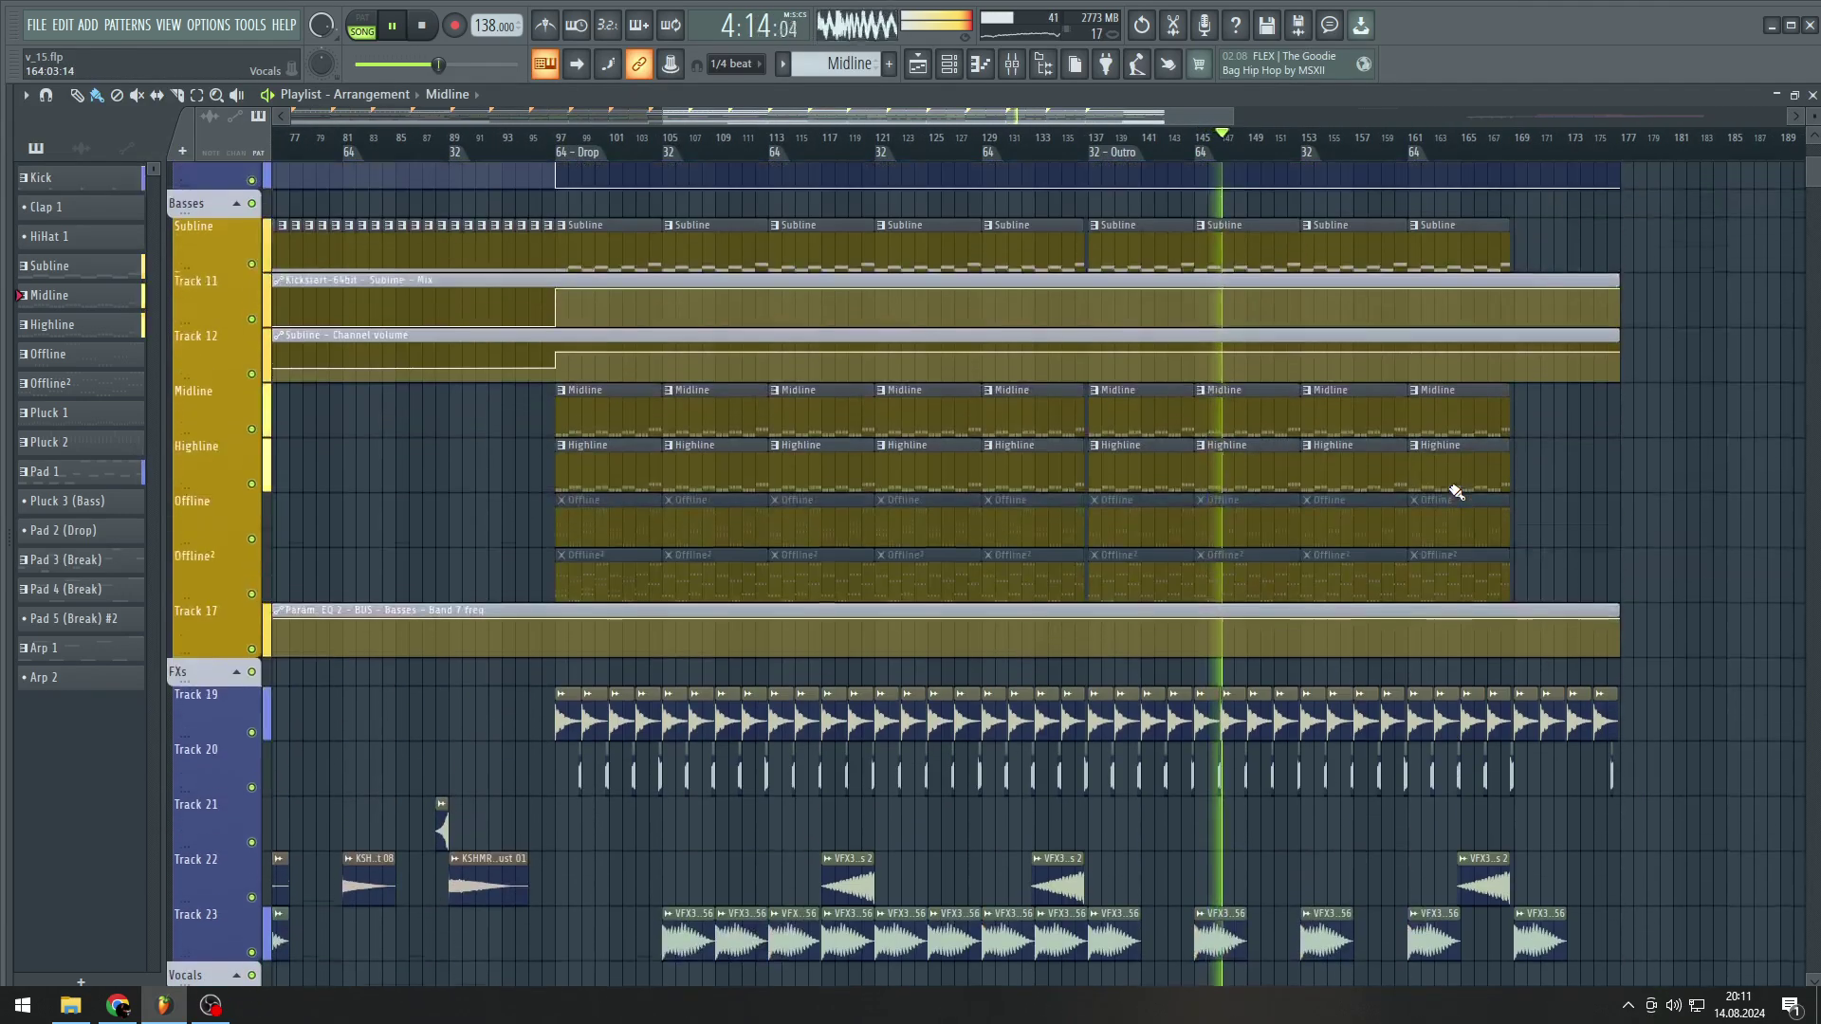
scroll(1456, 492, "up", 7)
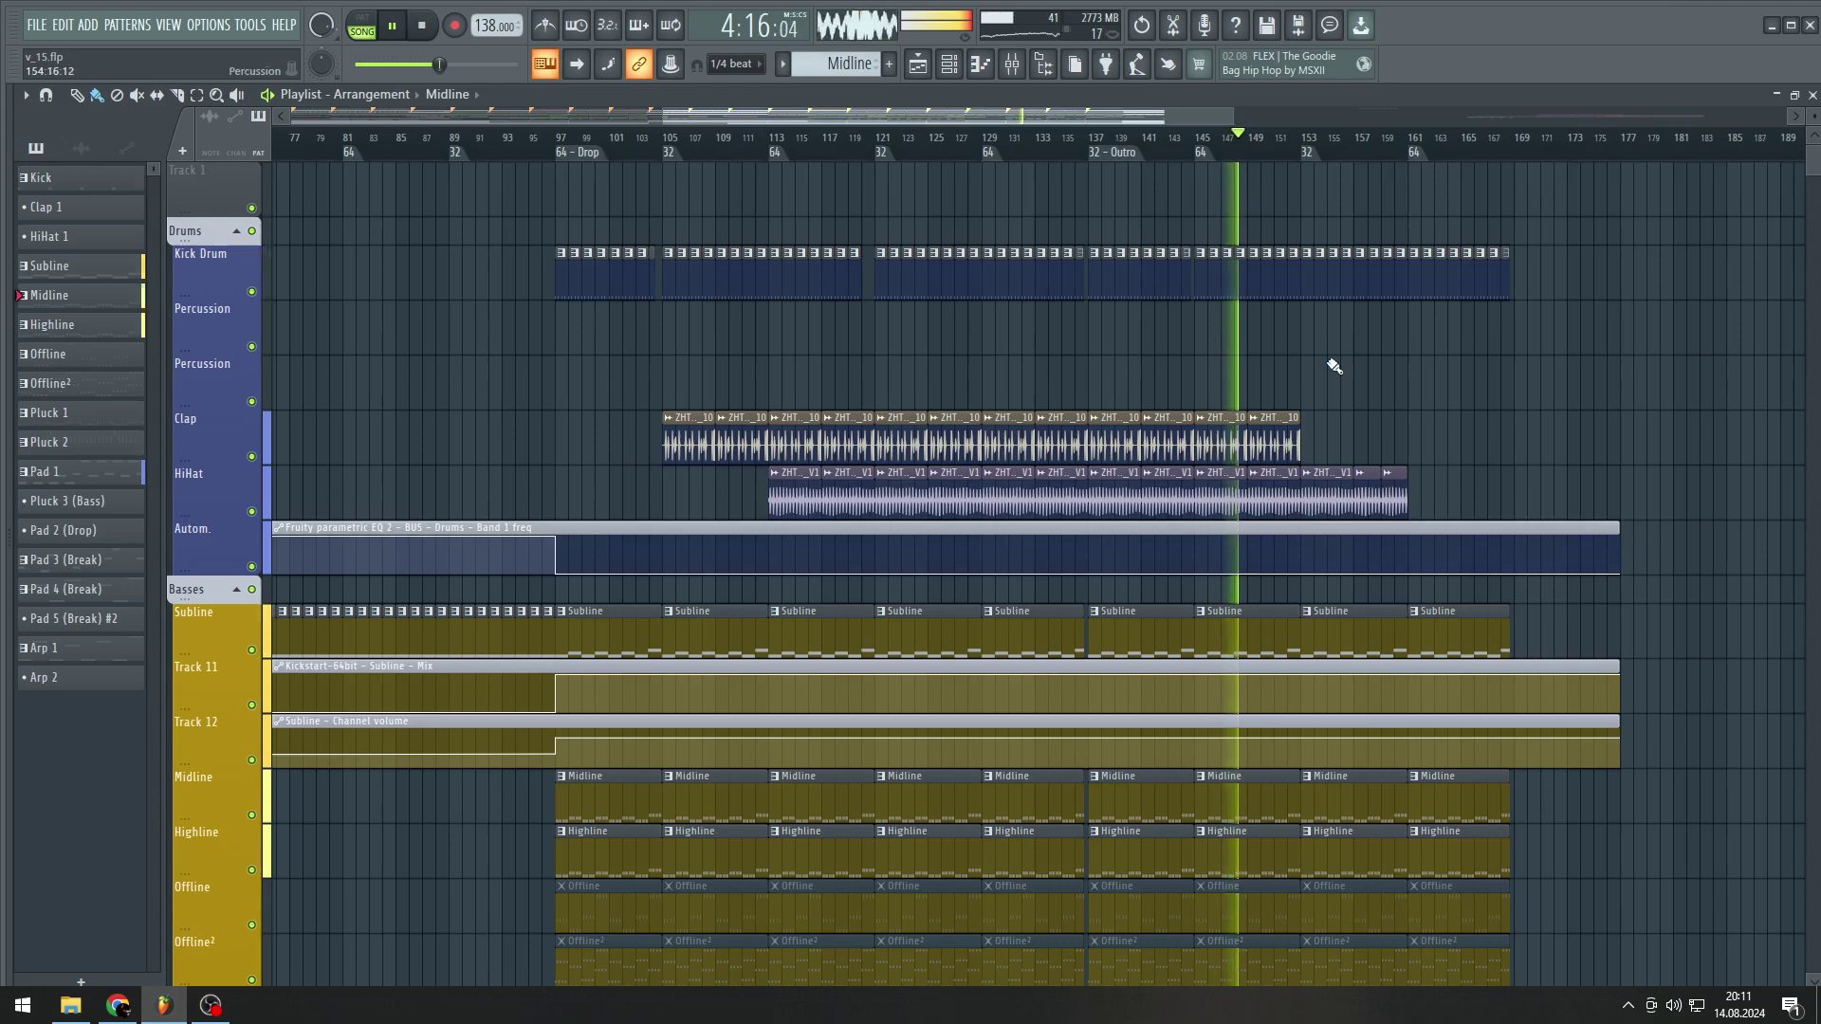
scroll(1334, 396, "up", 5)
left_click(1168, 251)
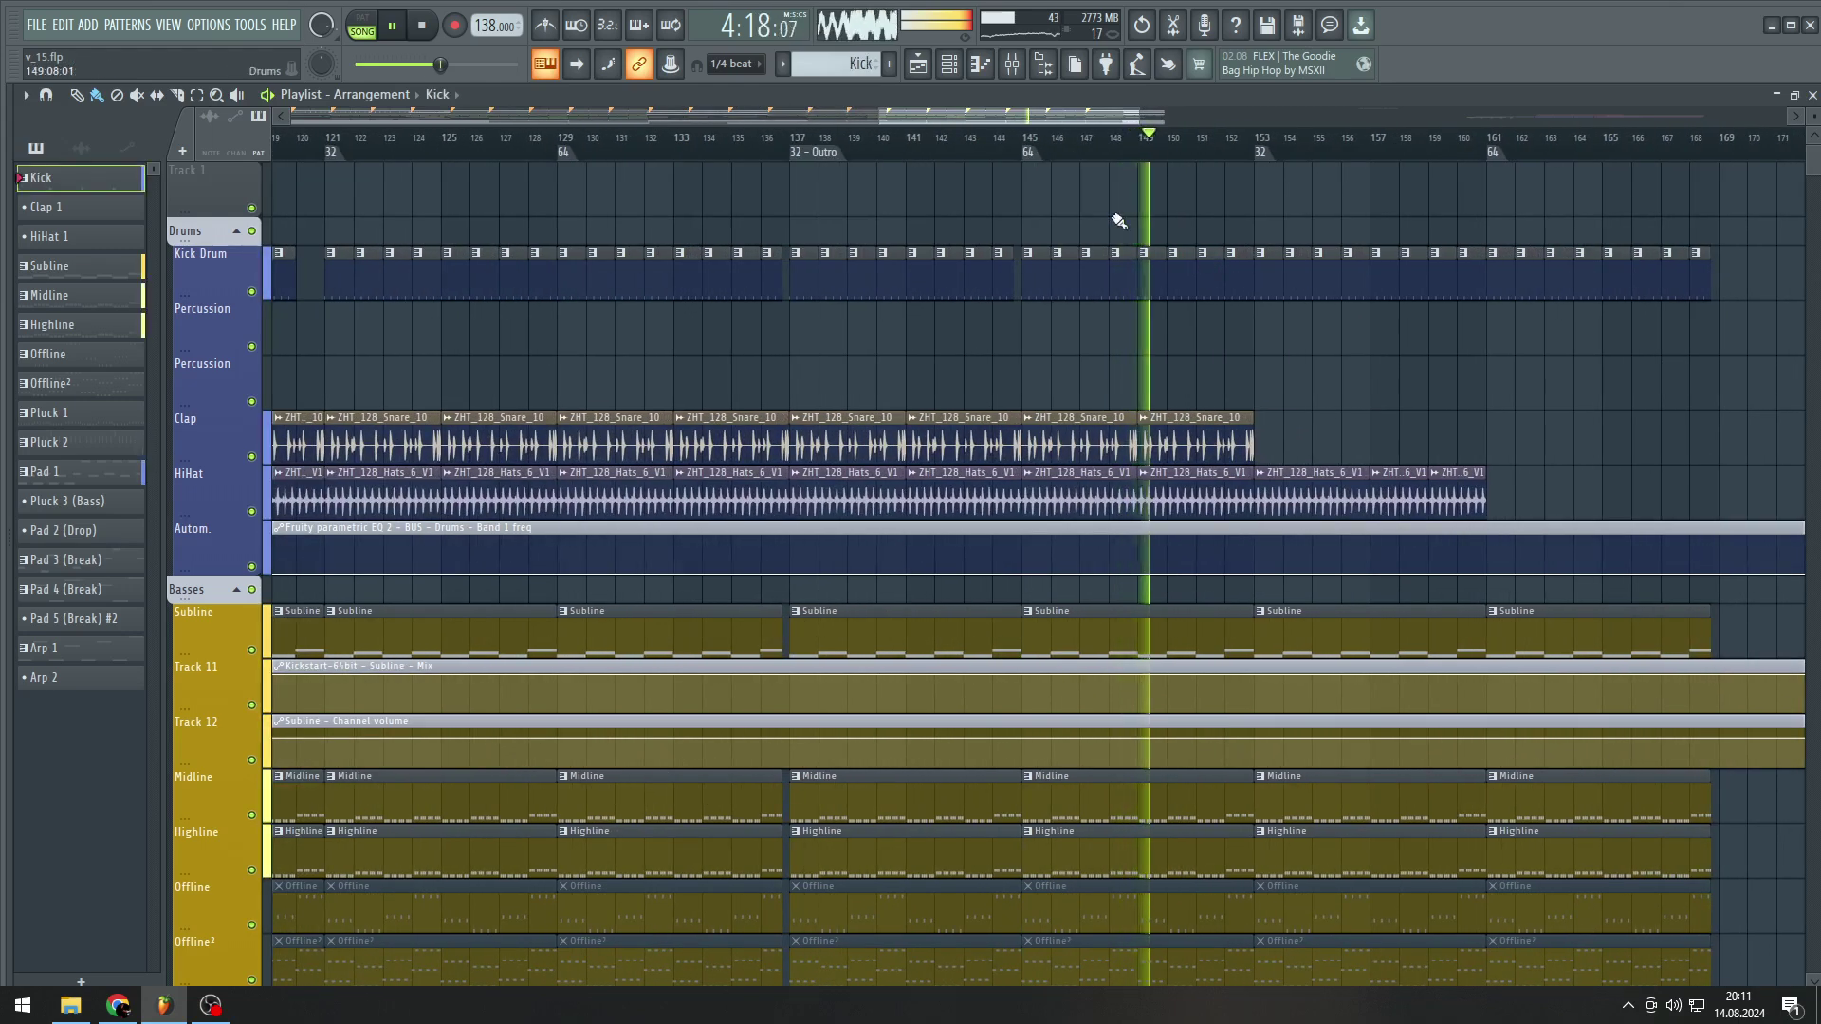
left_click(950, 72)
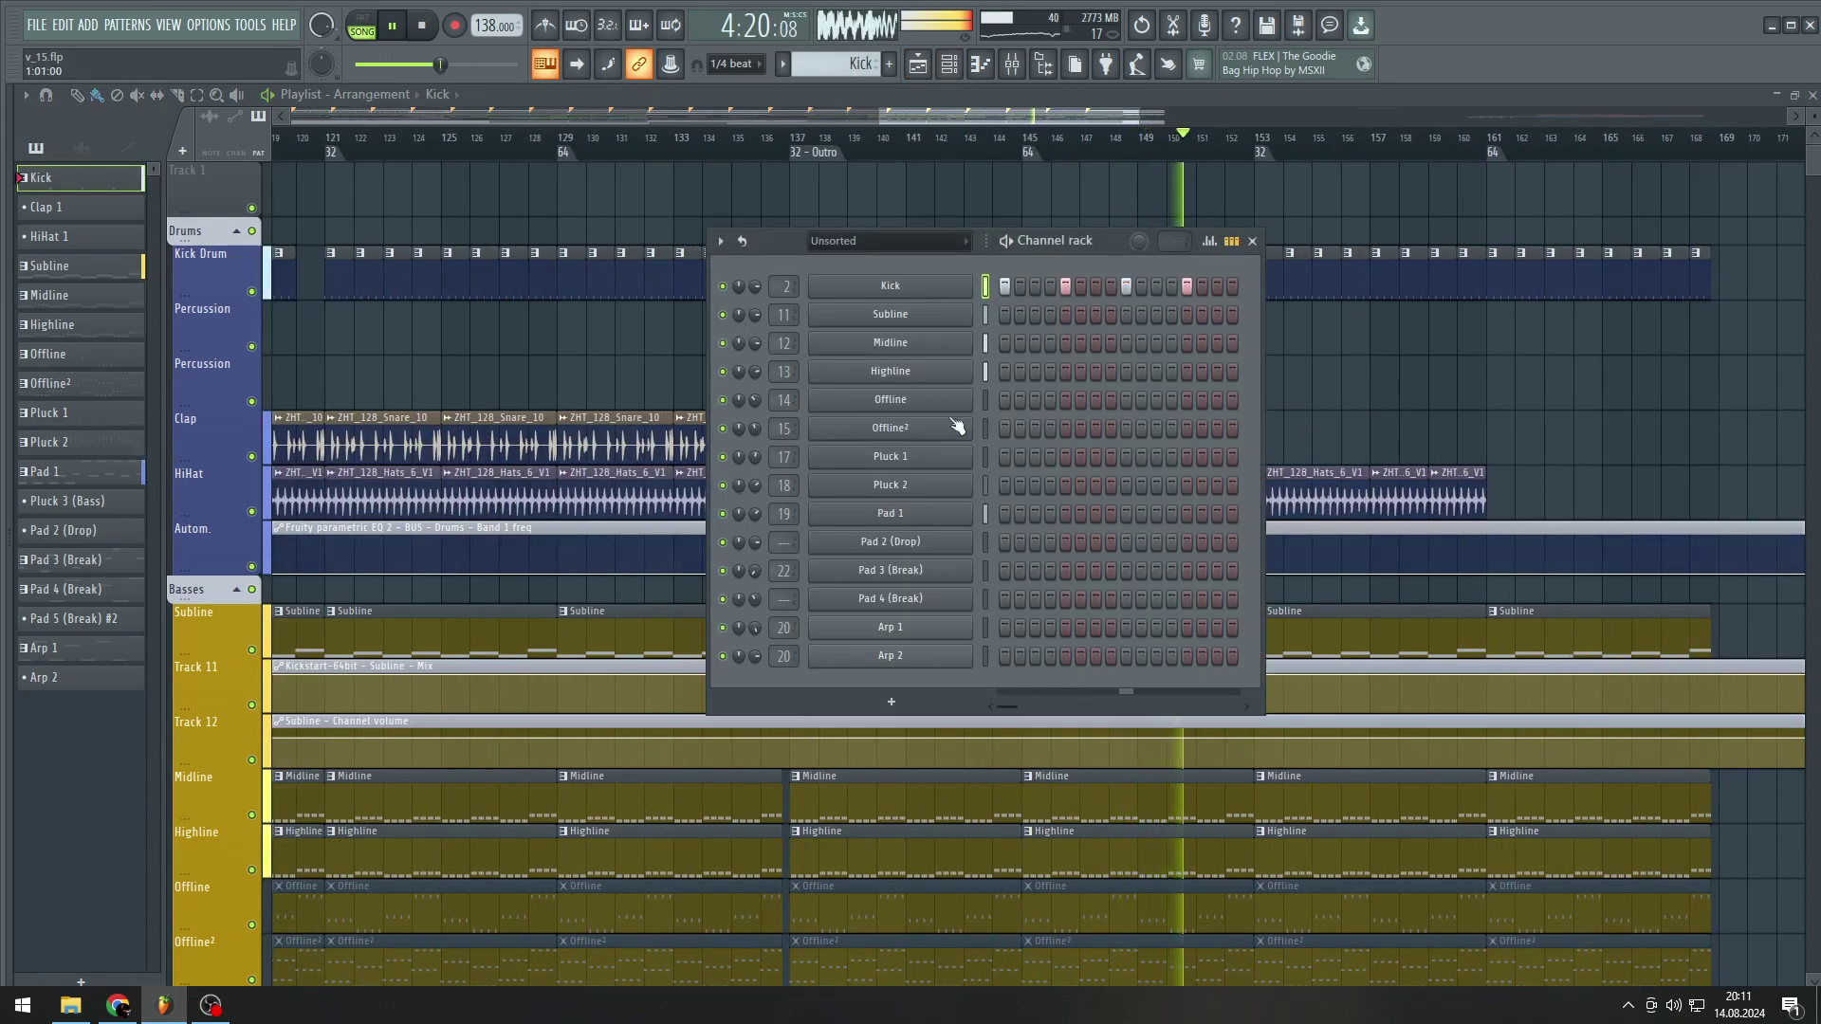
- Step through the patterns from Kick to the empty Pattern 19 with the channel rack shown, and close the rack
scroll(841, 63, "down", 4)
scroll(842, 67, "down", 9)
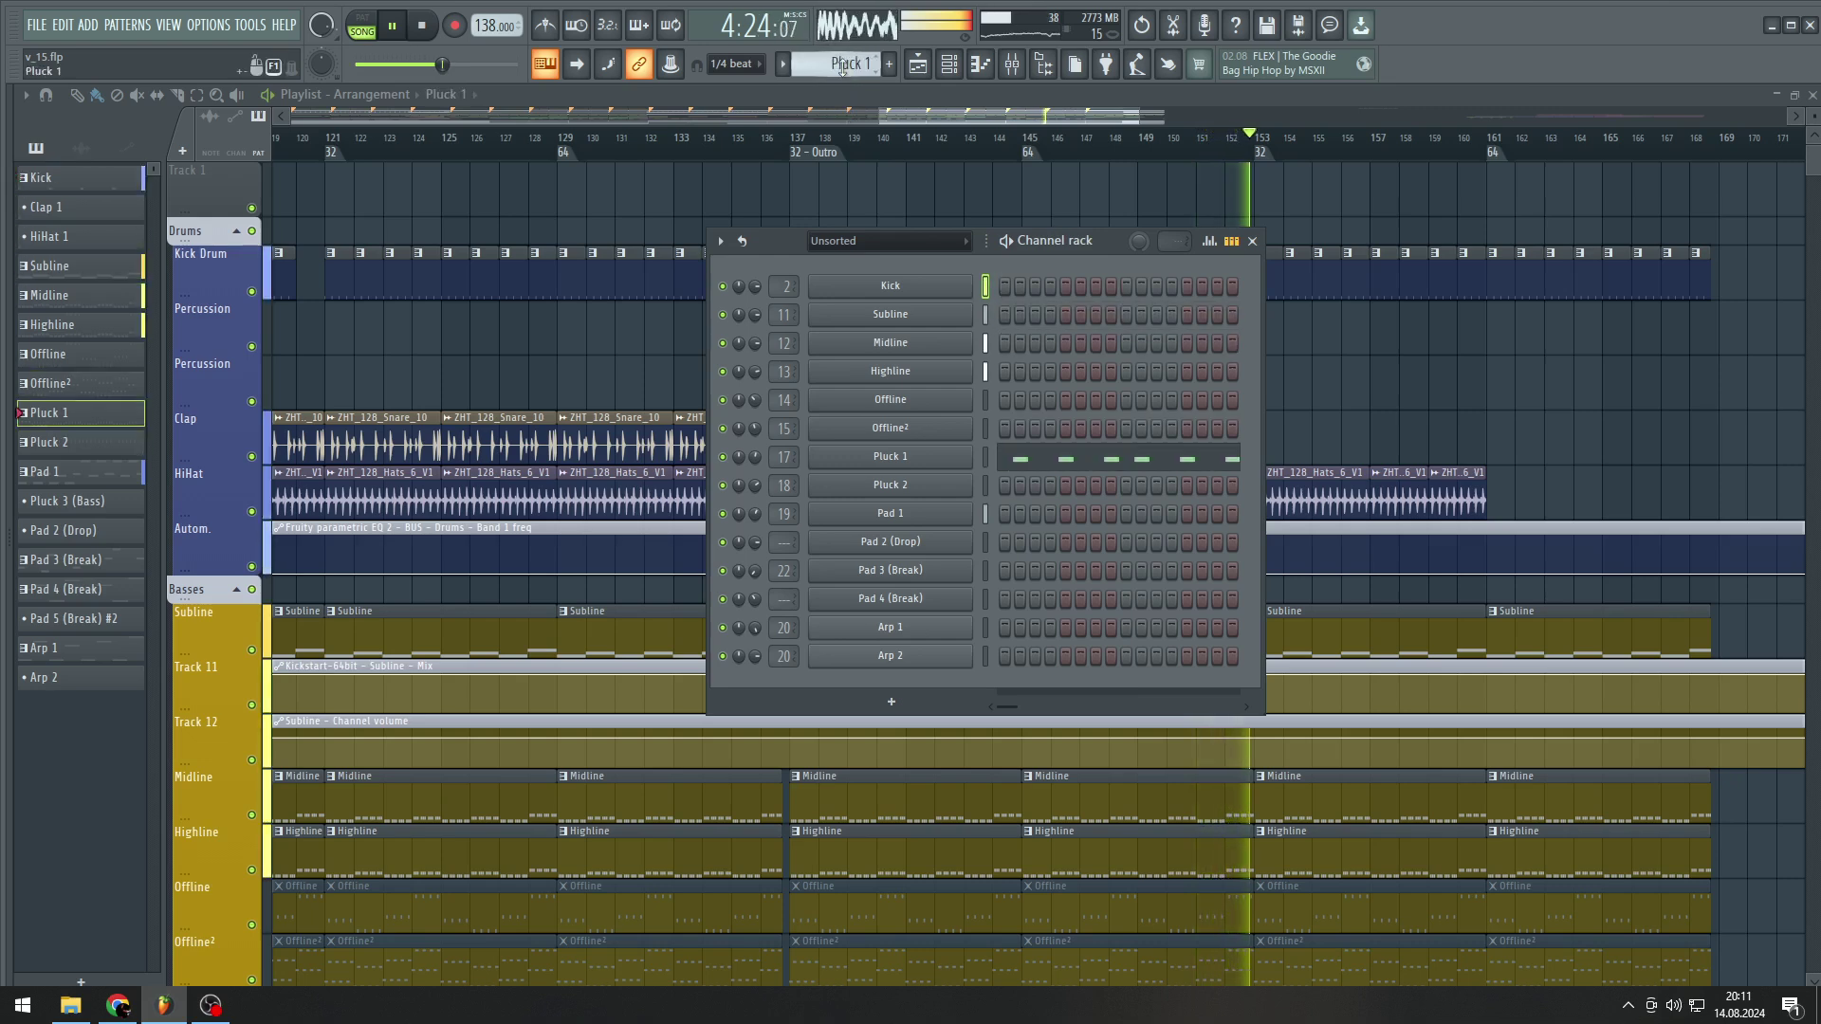
scroll(842, 64, "down", 5)
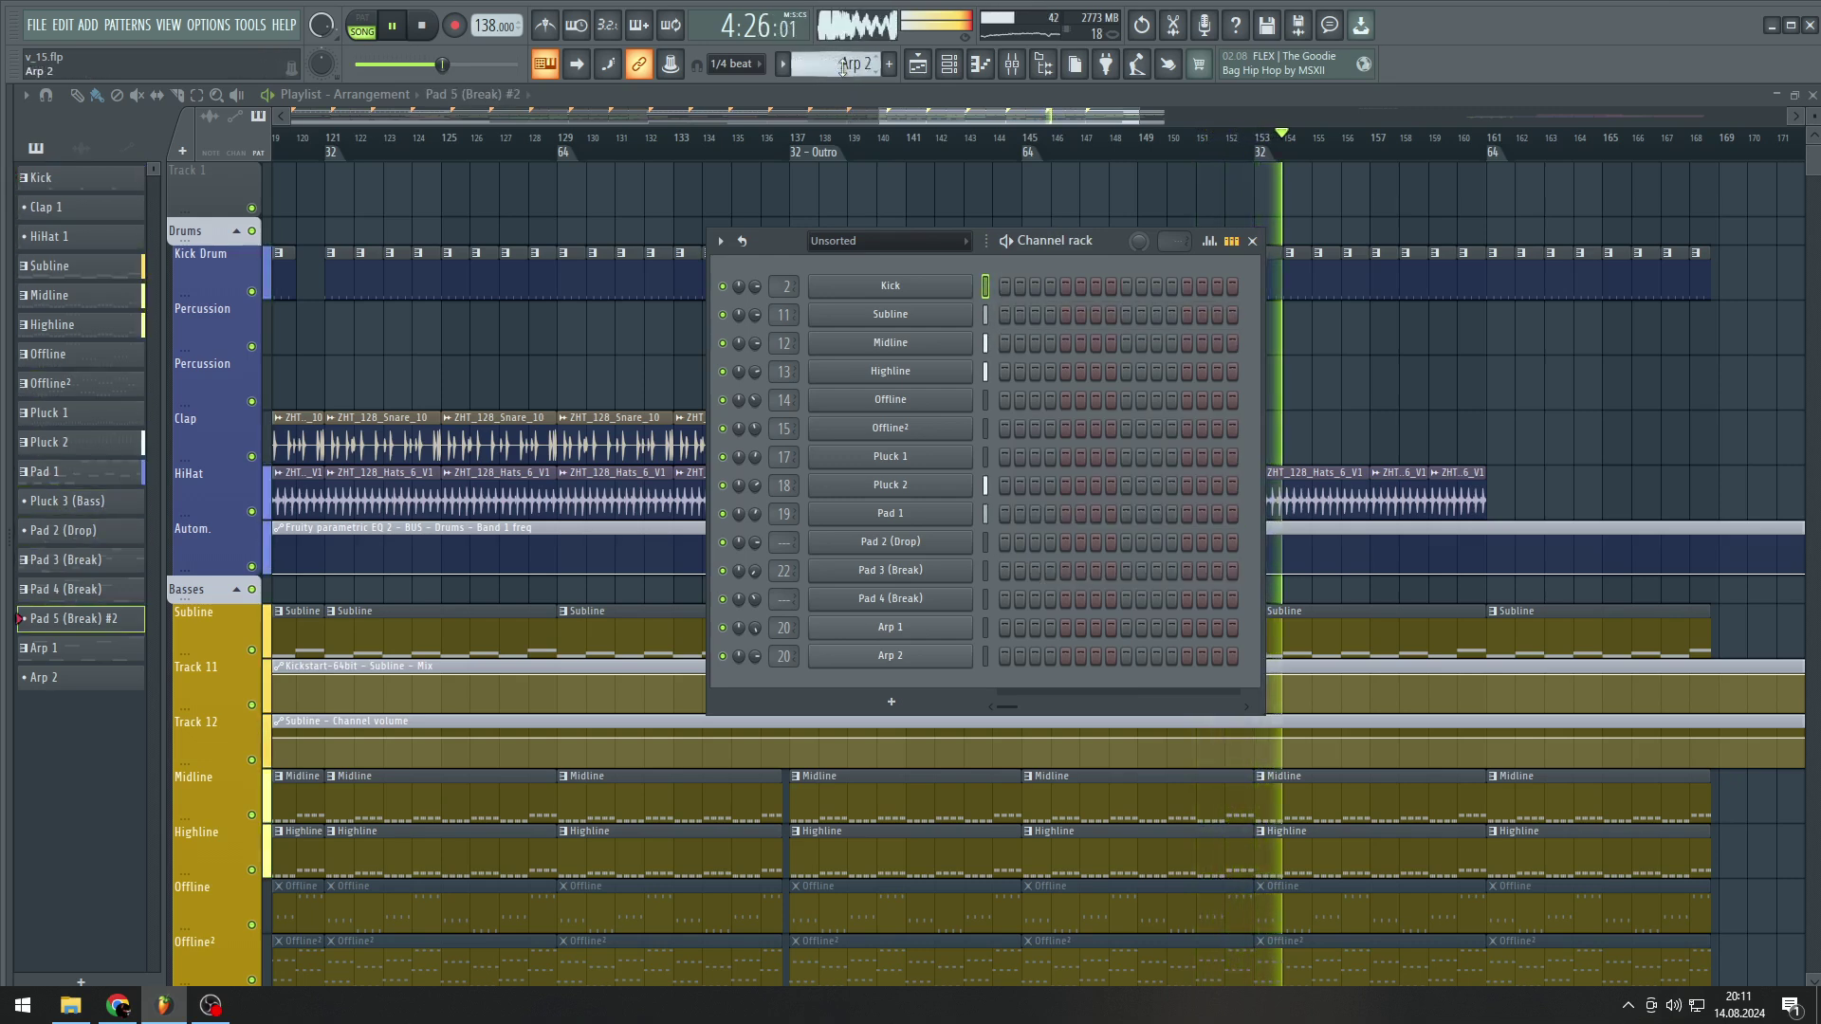
left_click(1119, 111)
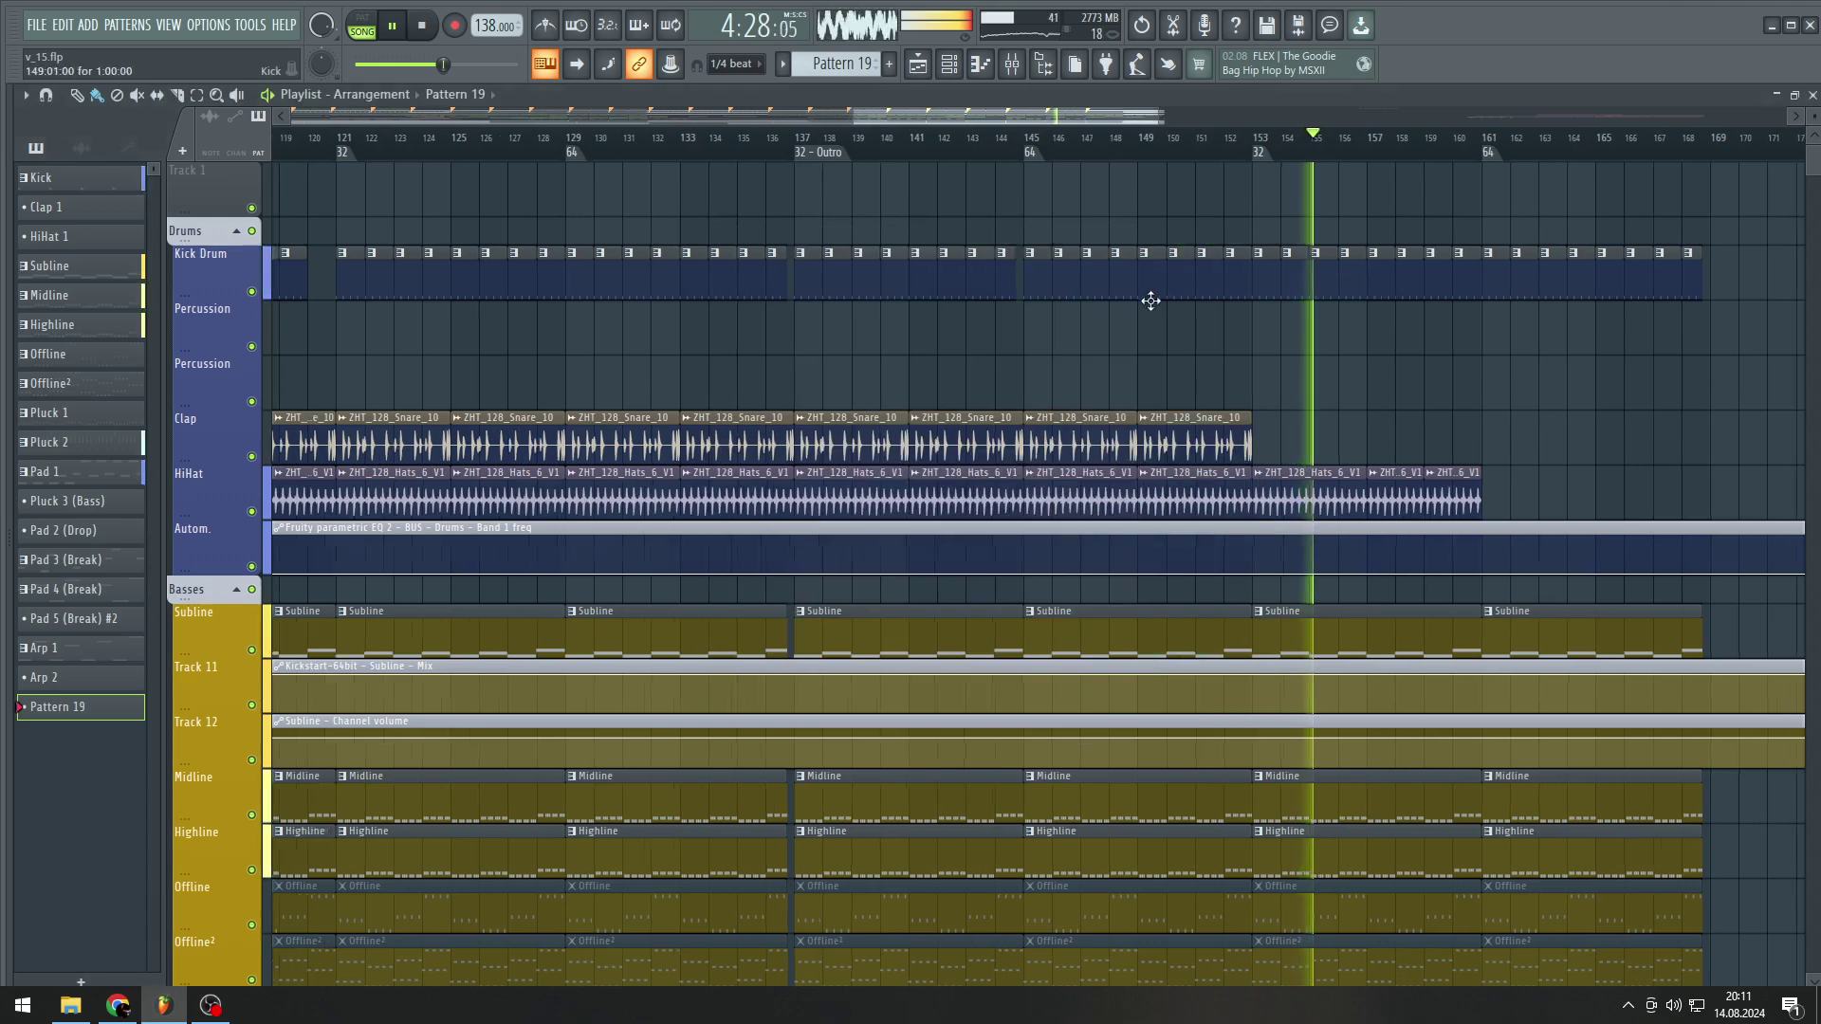
- Show the mixer and inspect the effect chains of the BUS - Drums and Master tracks
scroll(1147, 294, "down", 4, "ctrl")
scroll(1152, 327, "down", 5)
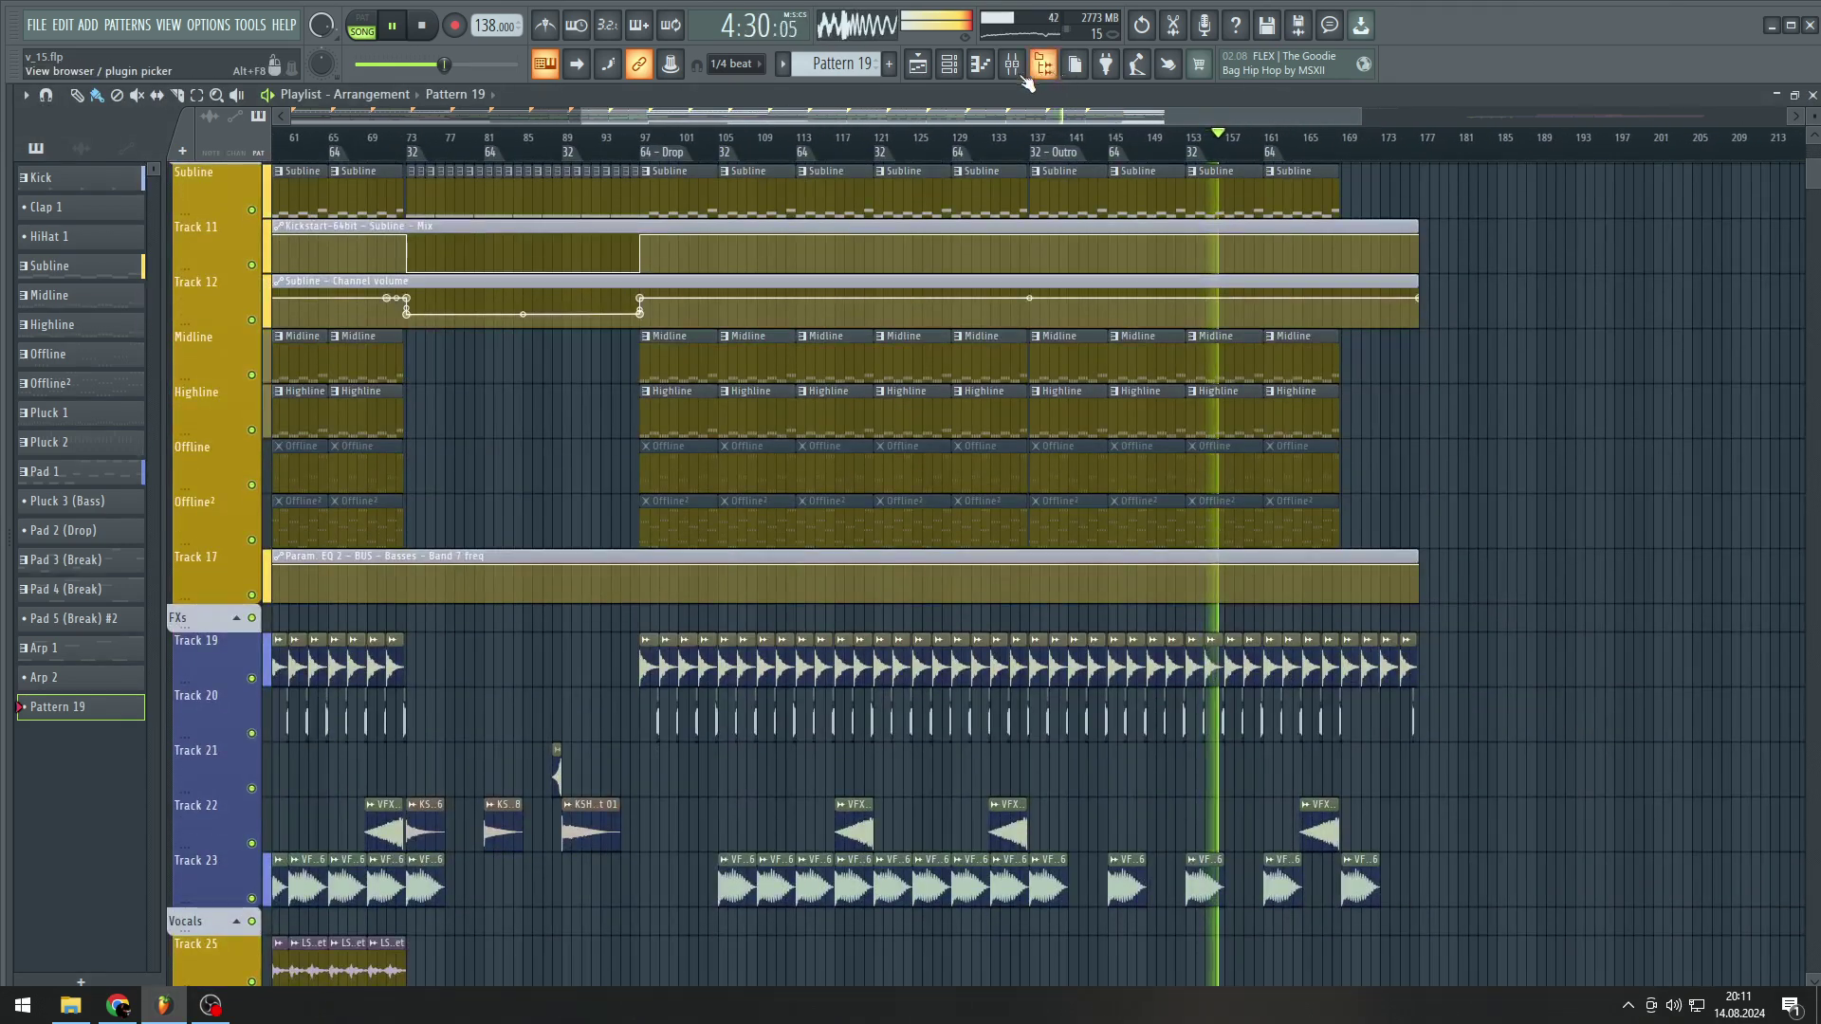
key("F9")
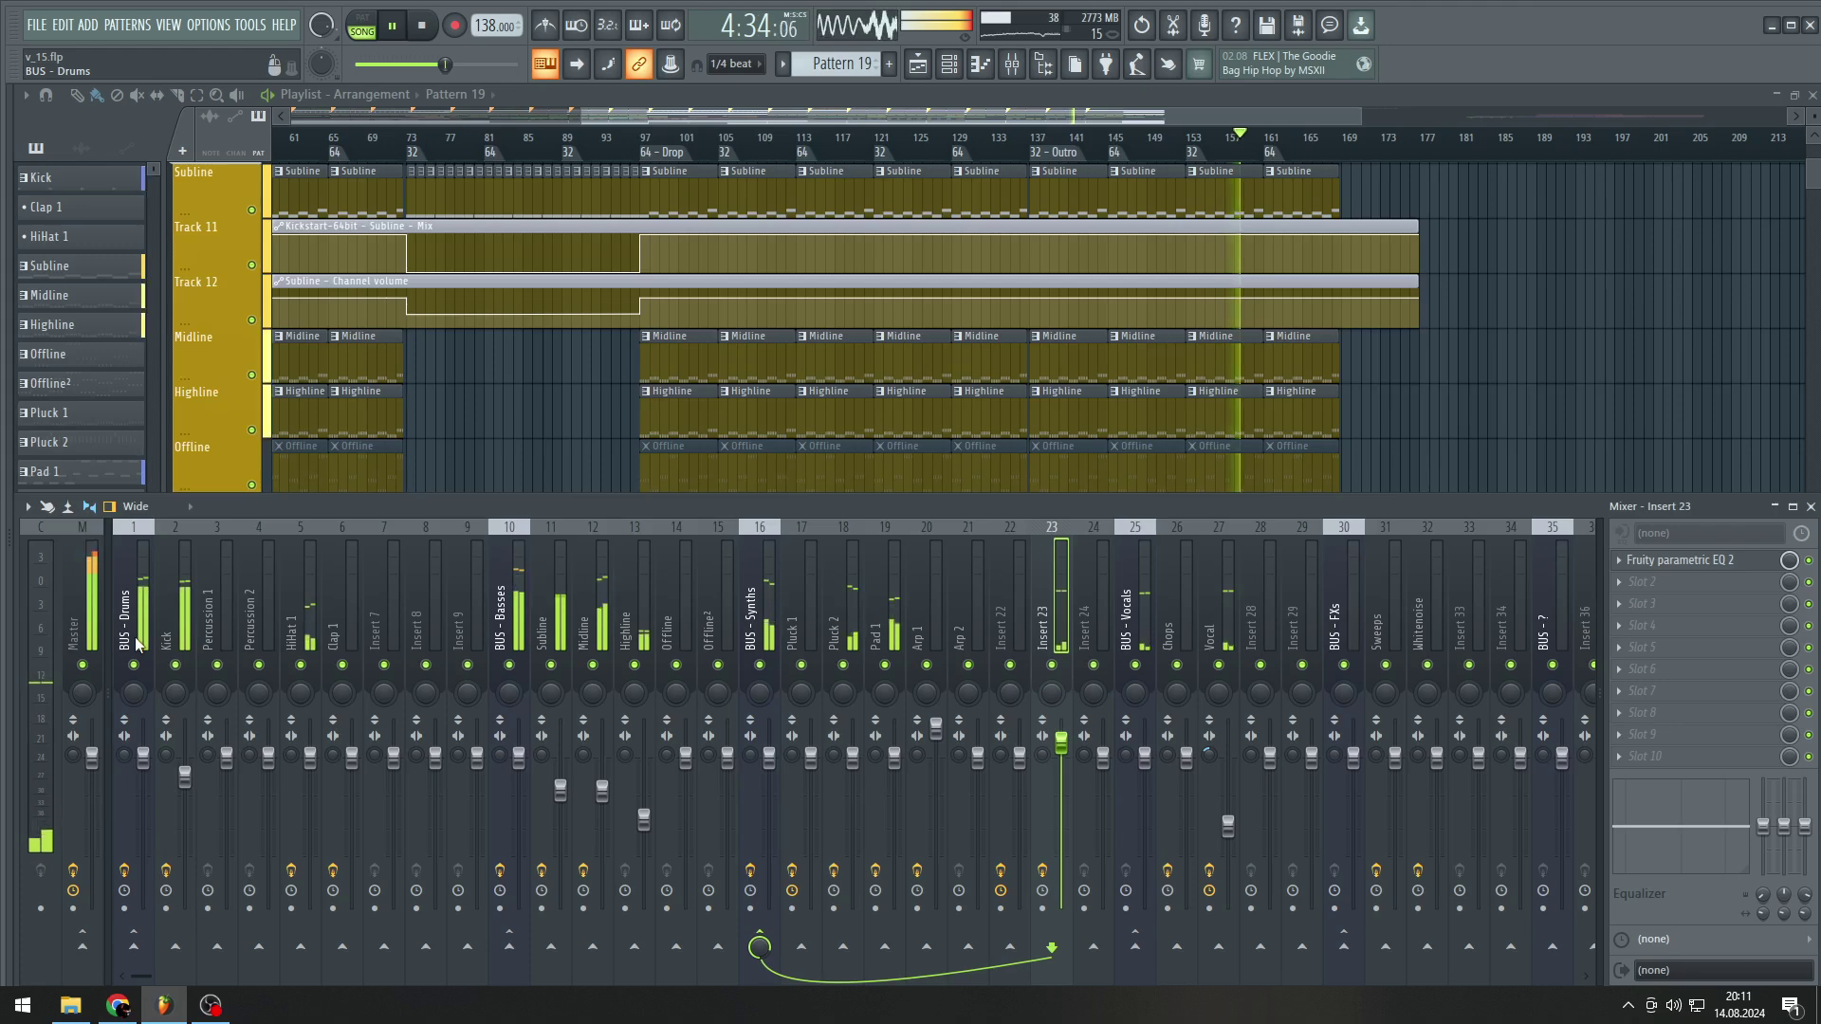
left_click(122, 604)
left_click(99, 603)
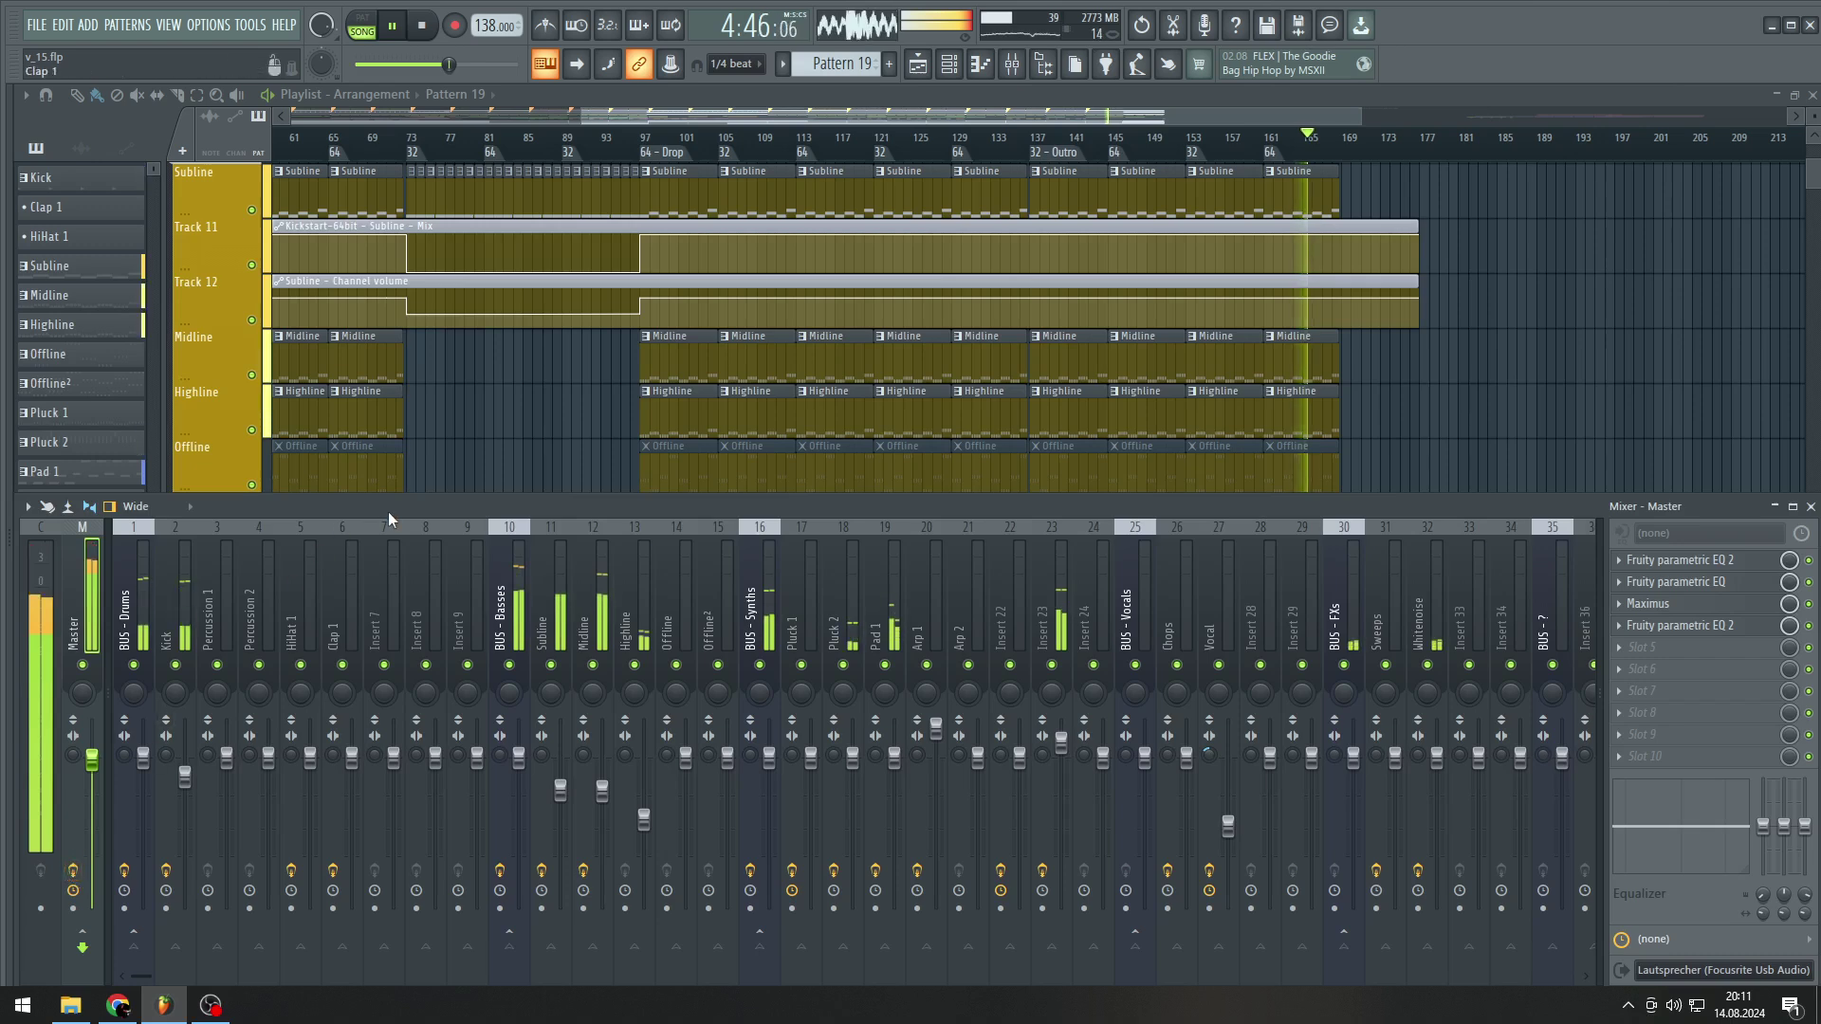
- Review the arrangement to its end, restart playback from about bar 40 in the first drop, and hide the mixer
scroll(630, 269, "down", 4)
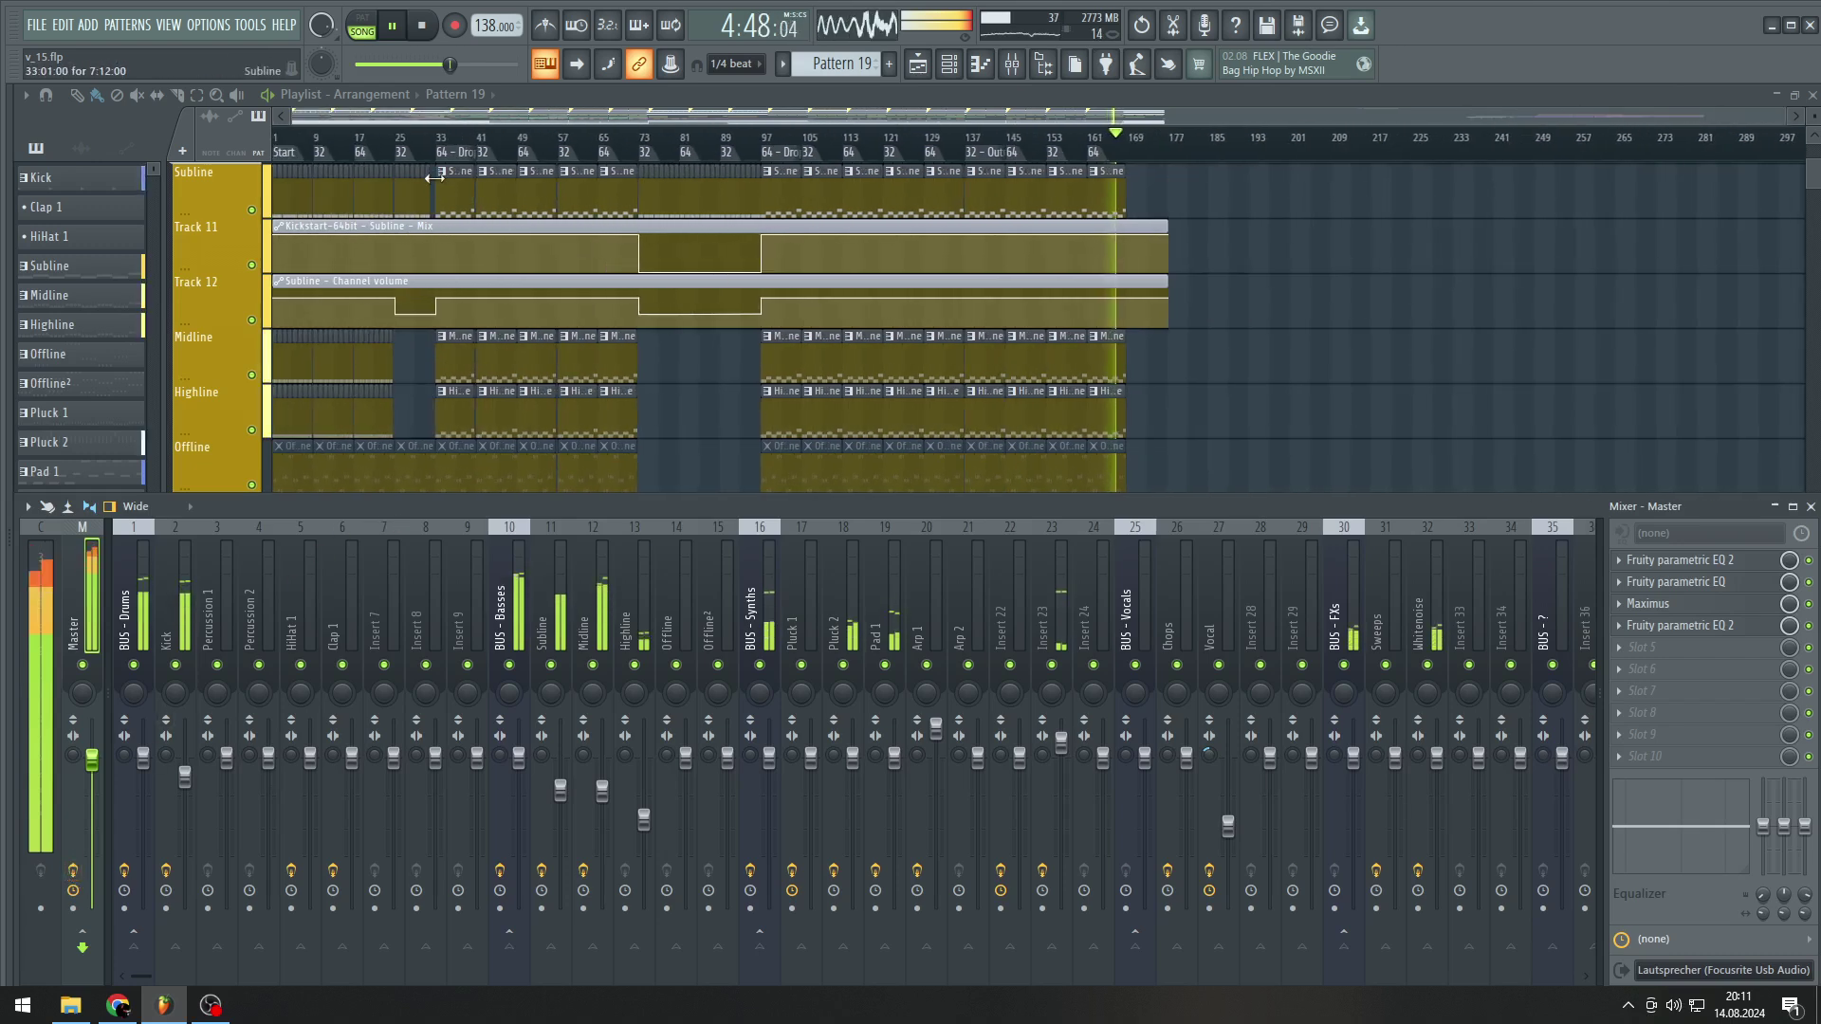
scroll(502, 147, "up", 3)
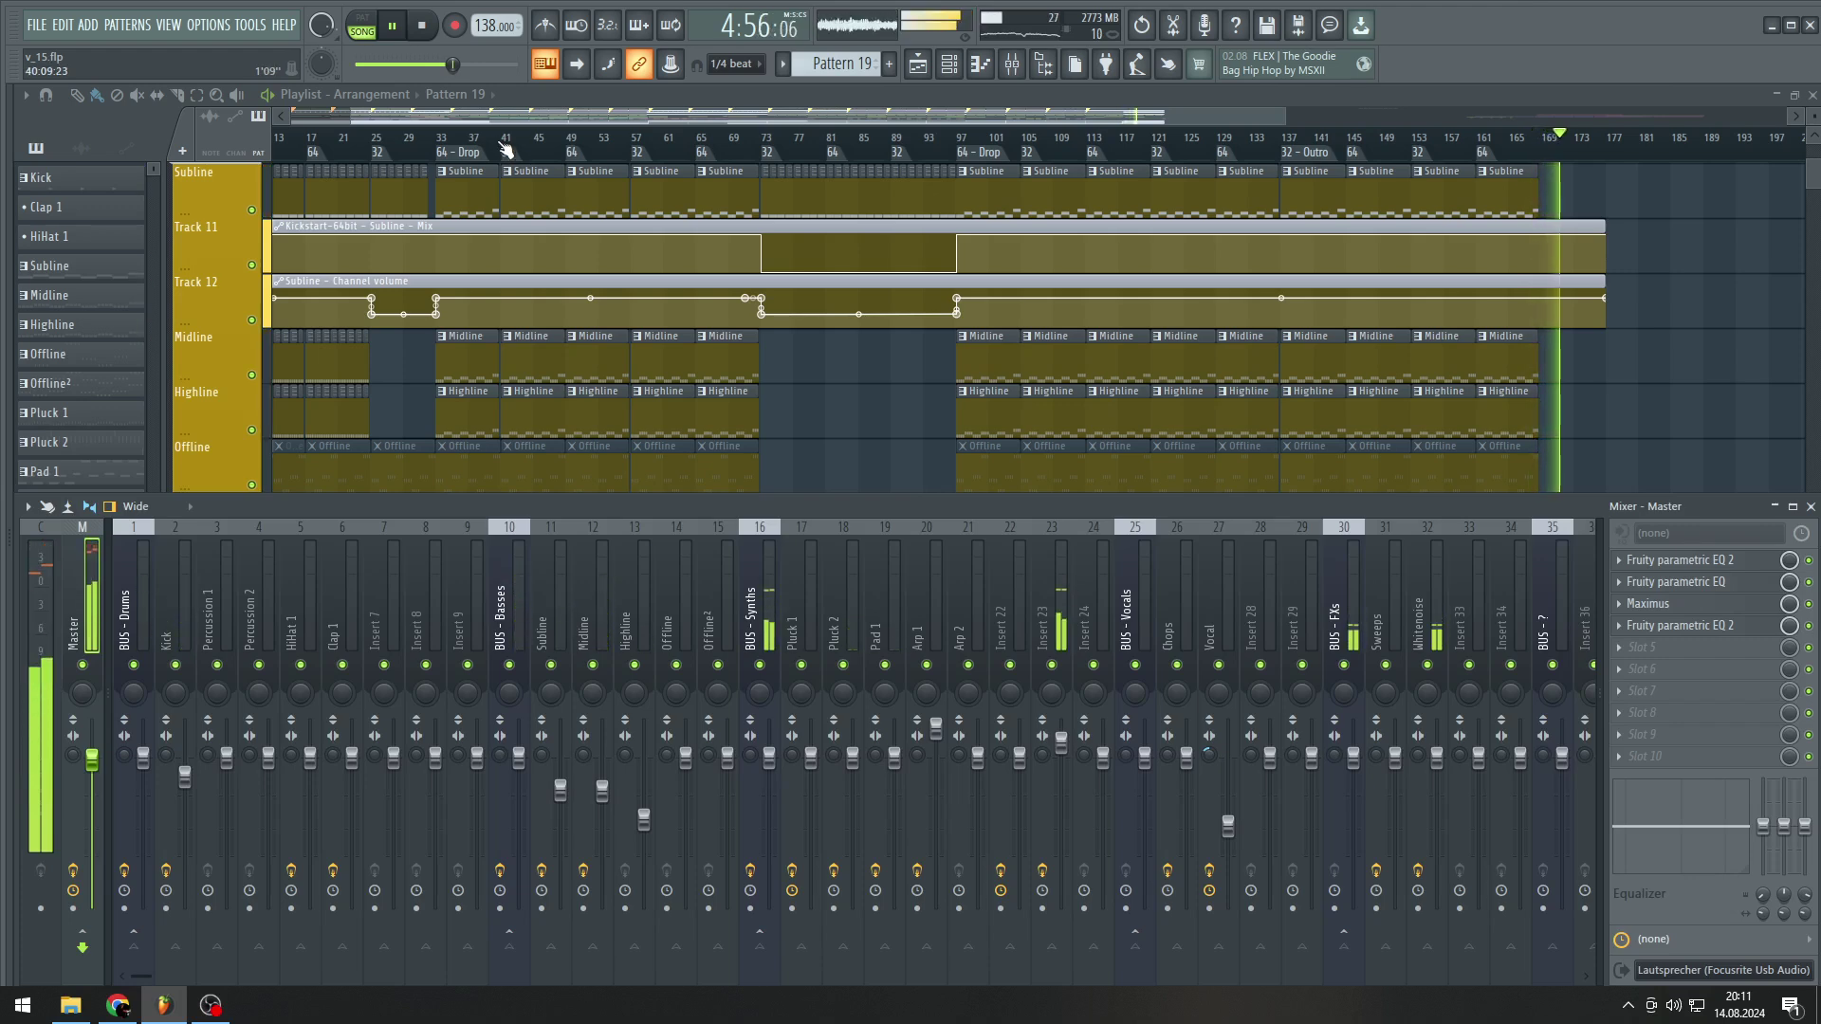
left_click(504, 142)
key("F9")
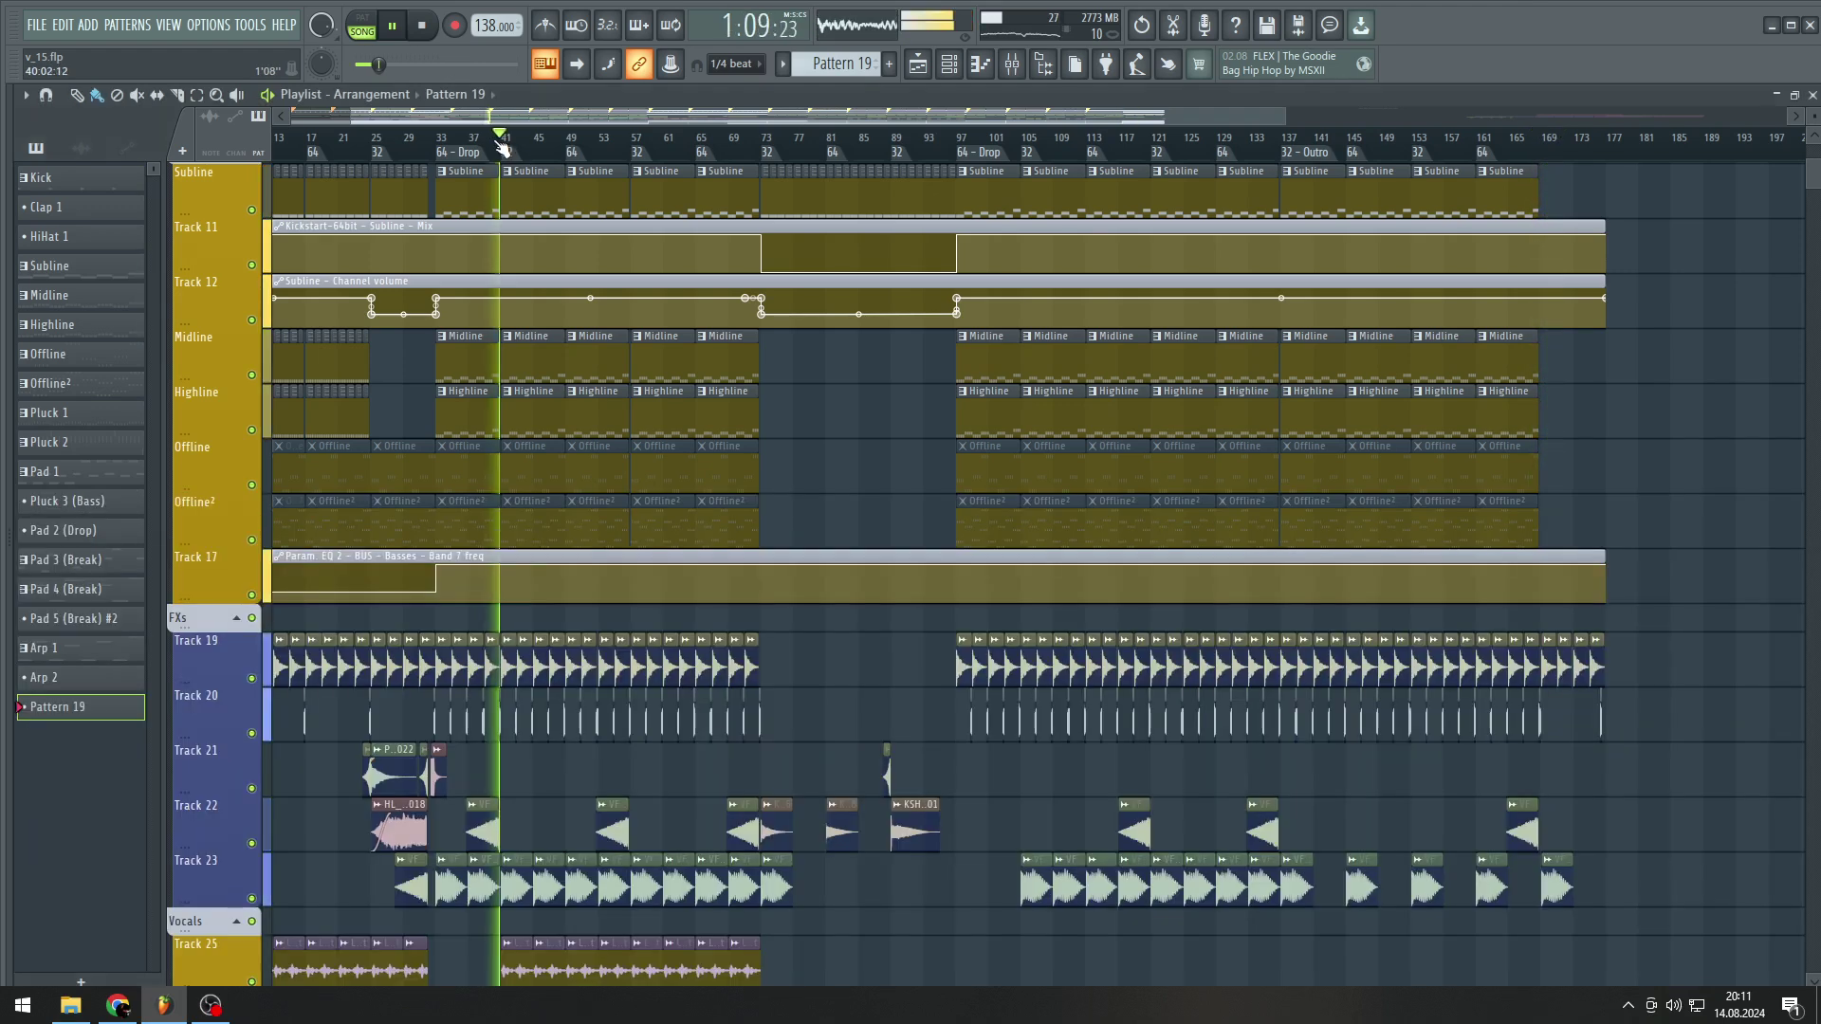
- Watch the mixer levels while playing the first drop from about bar 56, and switch to the OBS window
left_click(1013, 72)
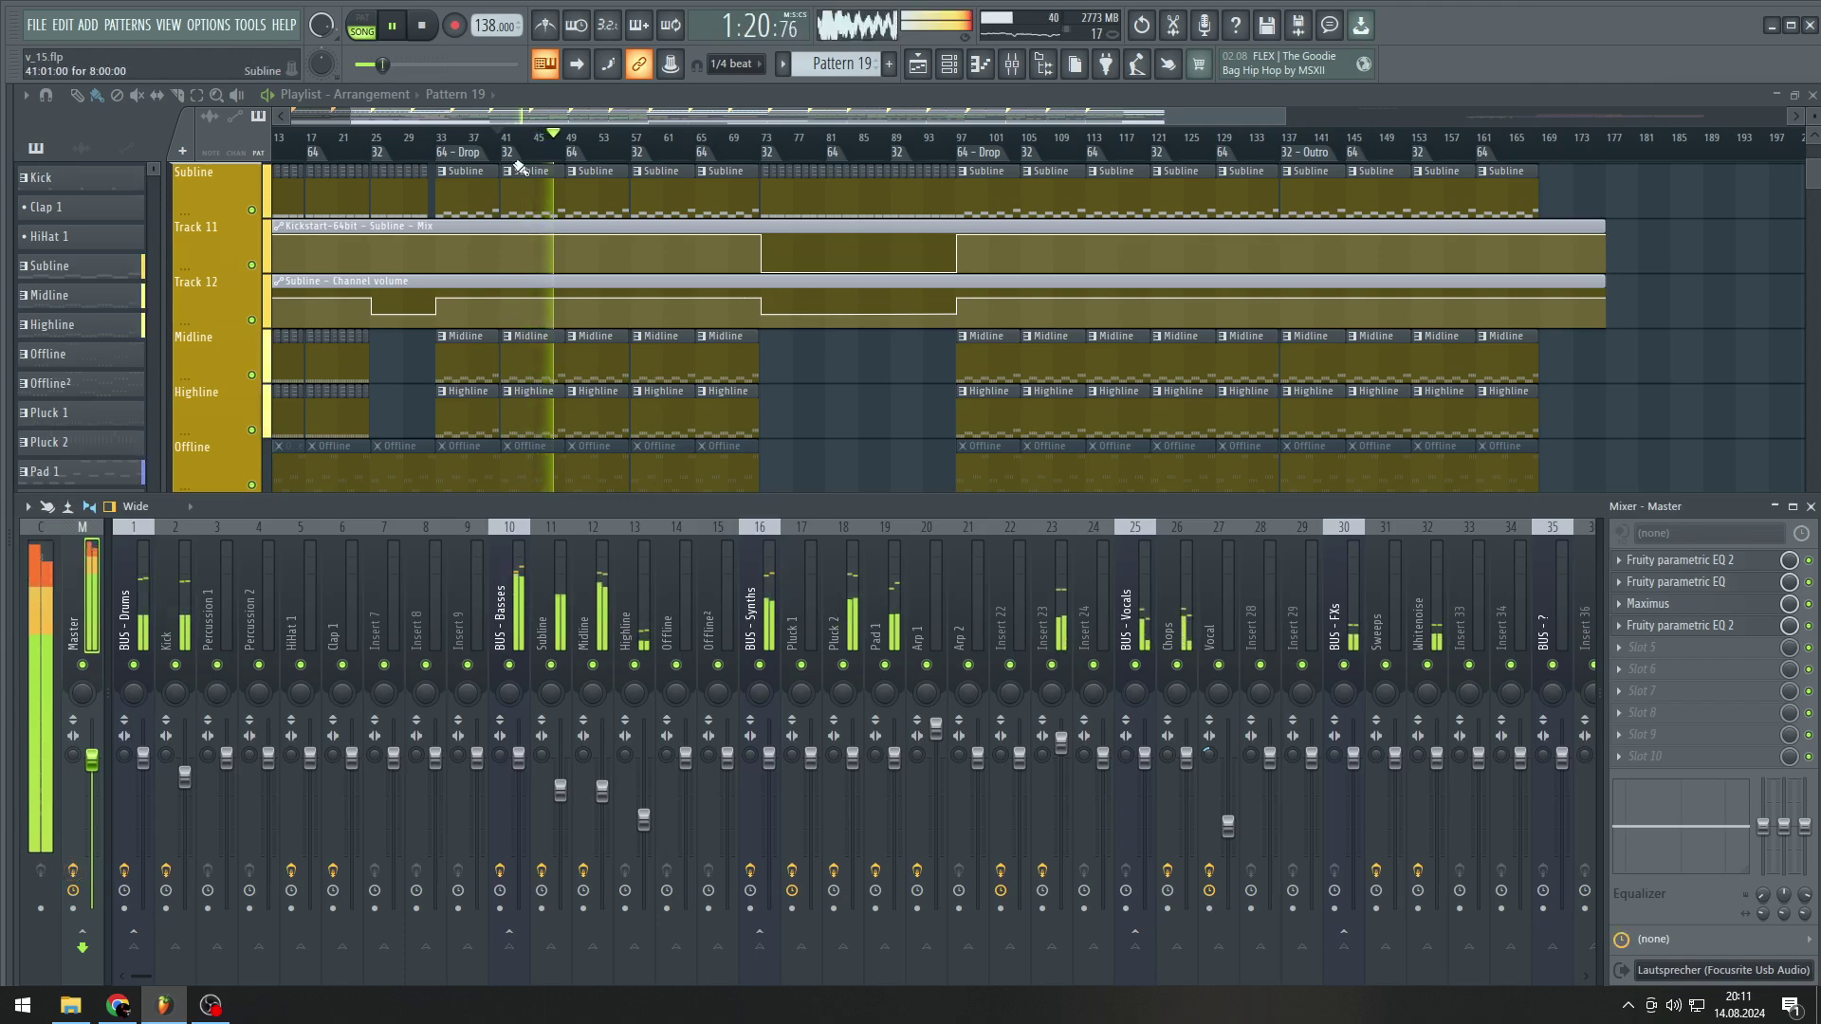
scroll(562, 206, "up", 1)
scroll(562, 206, "up", 1)
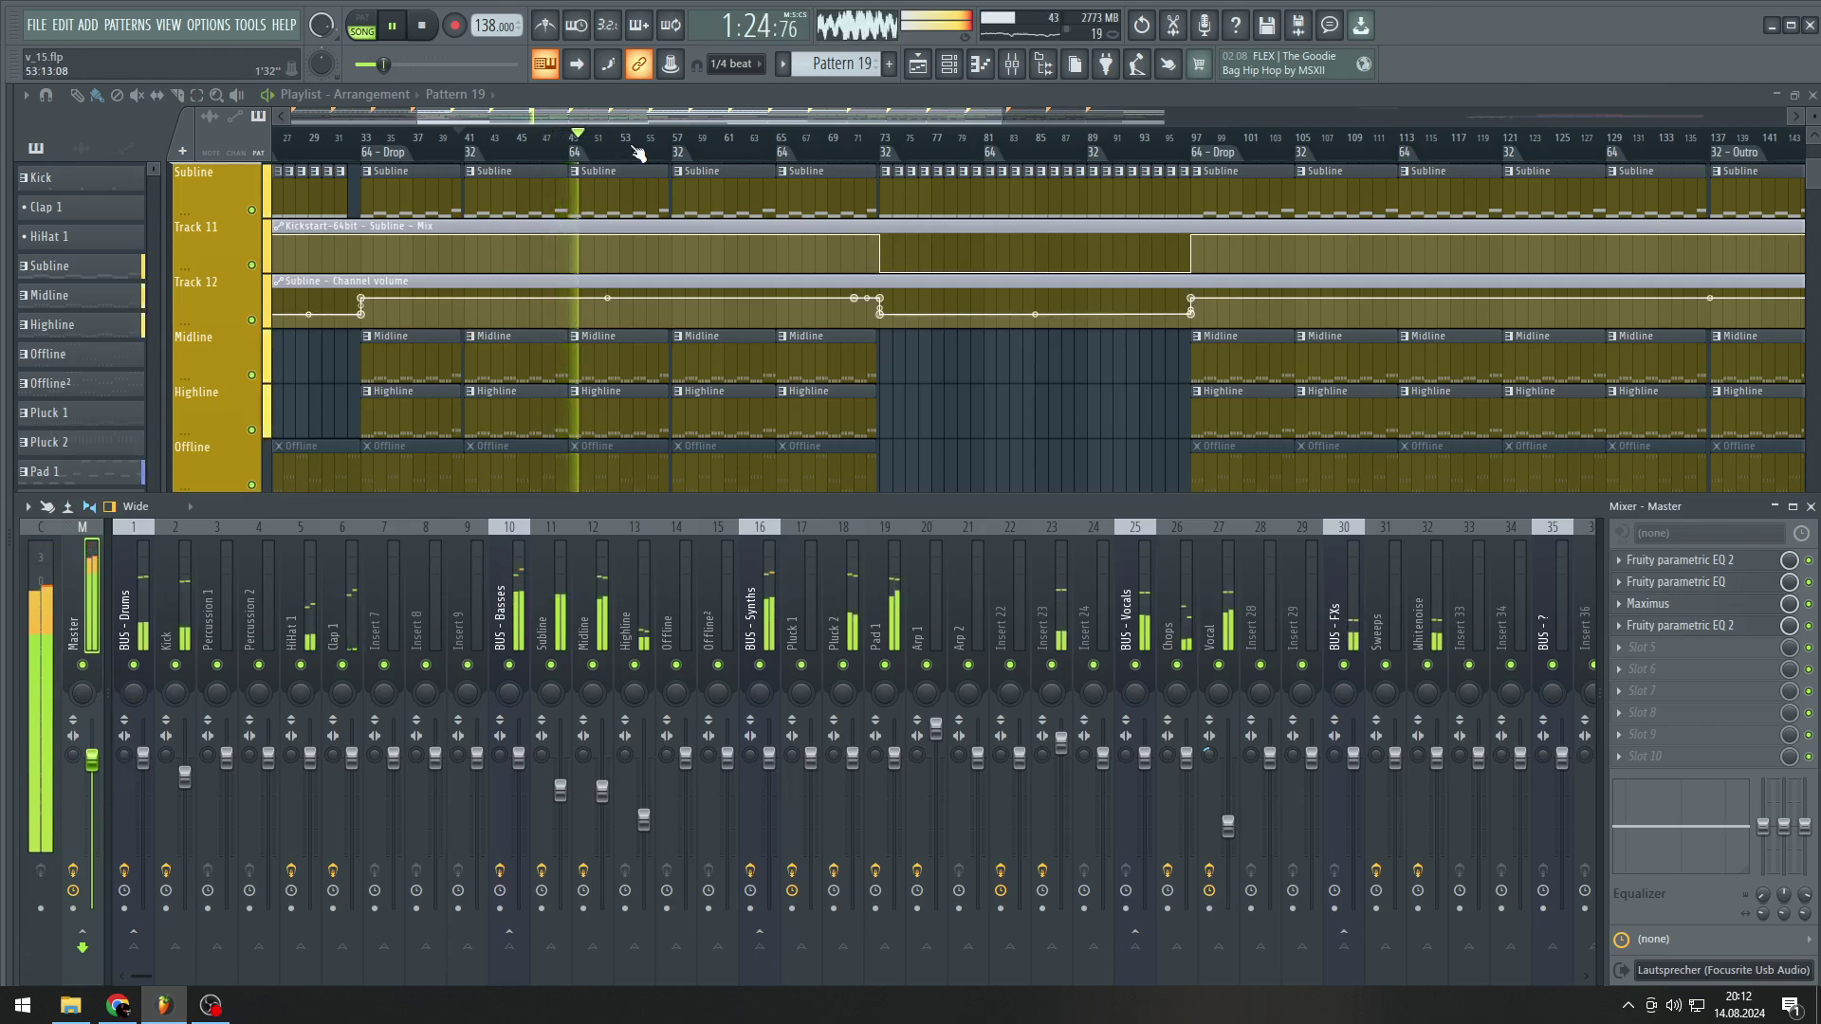
left_click(674, 149)
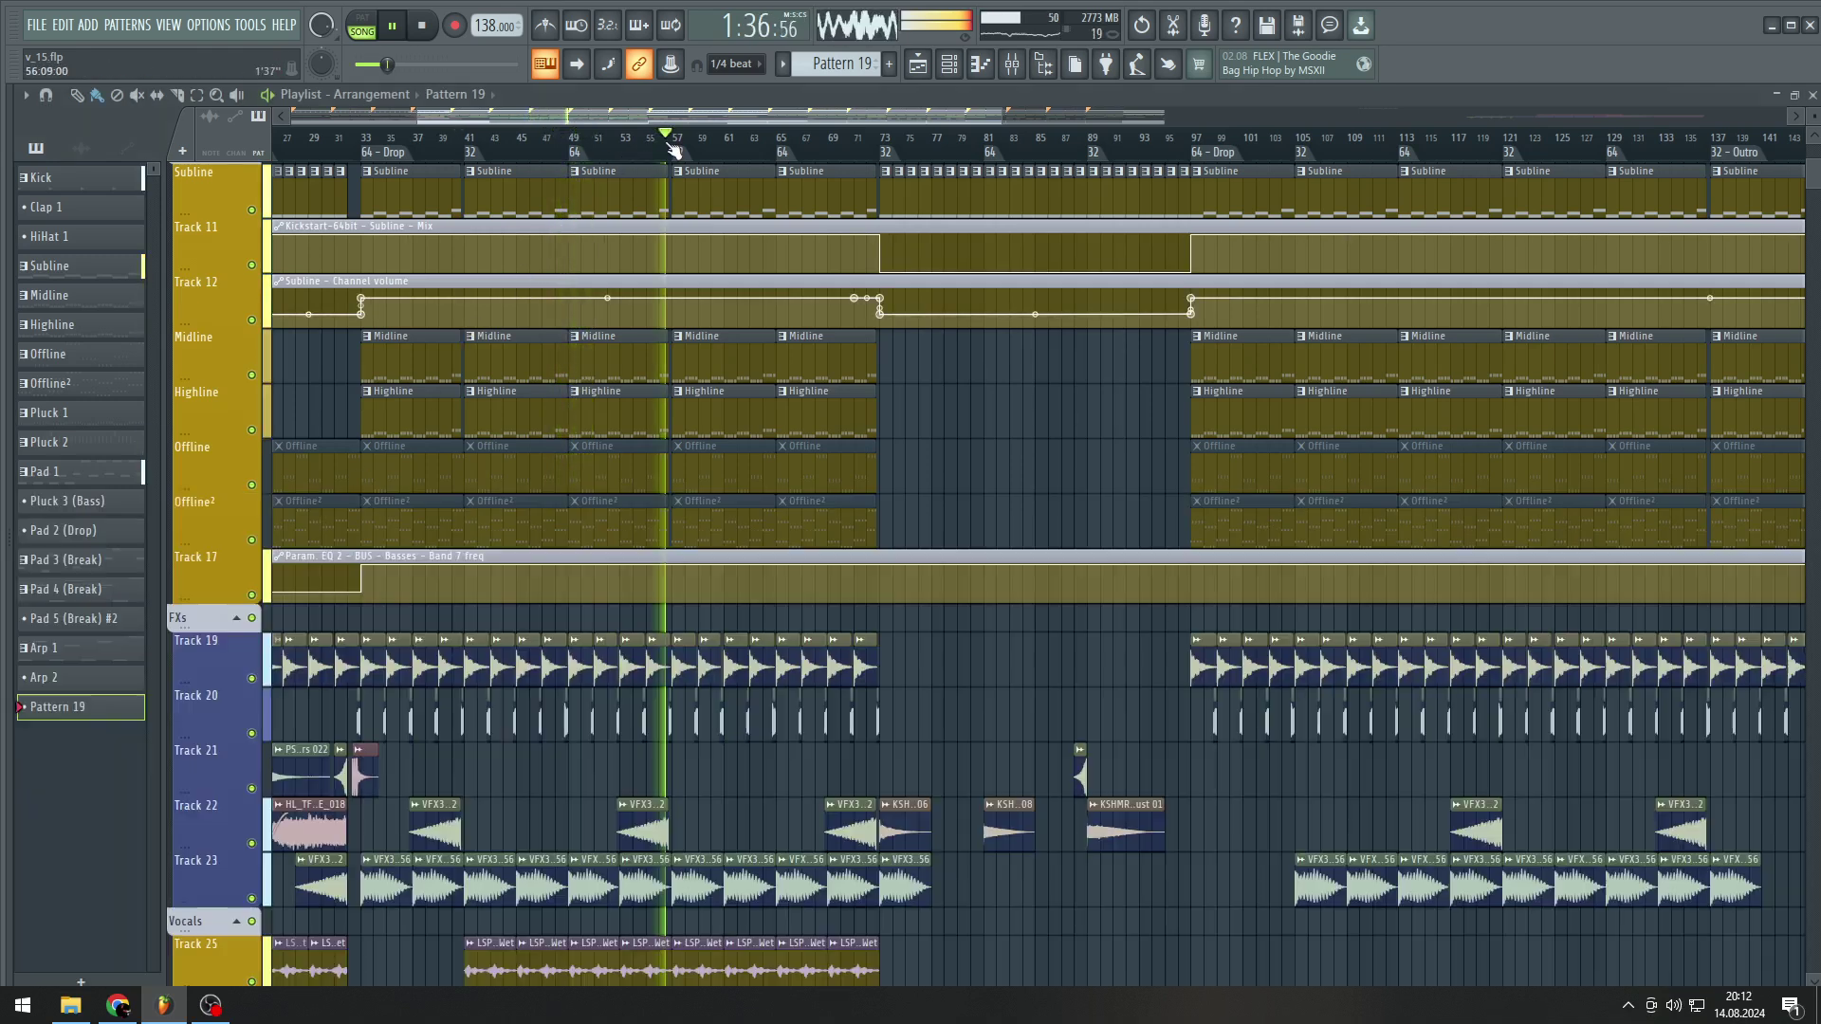
left_click(164, 796)
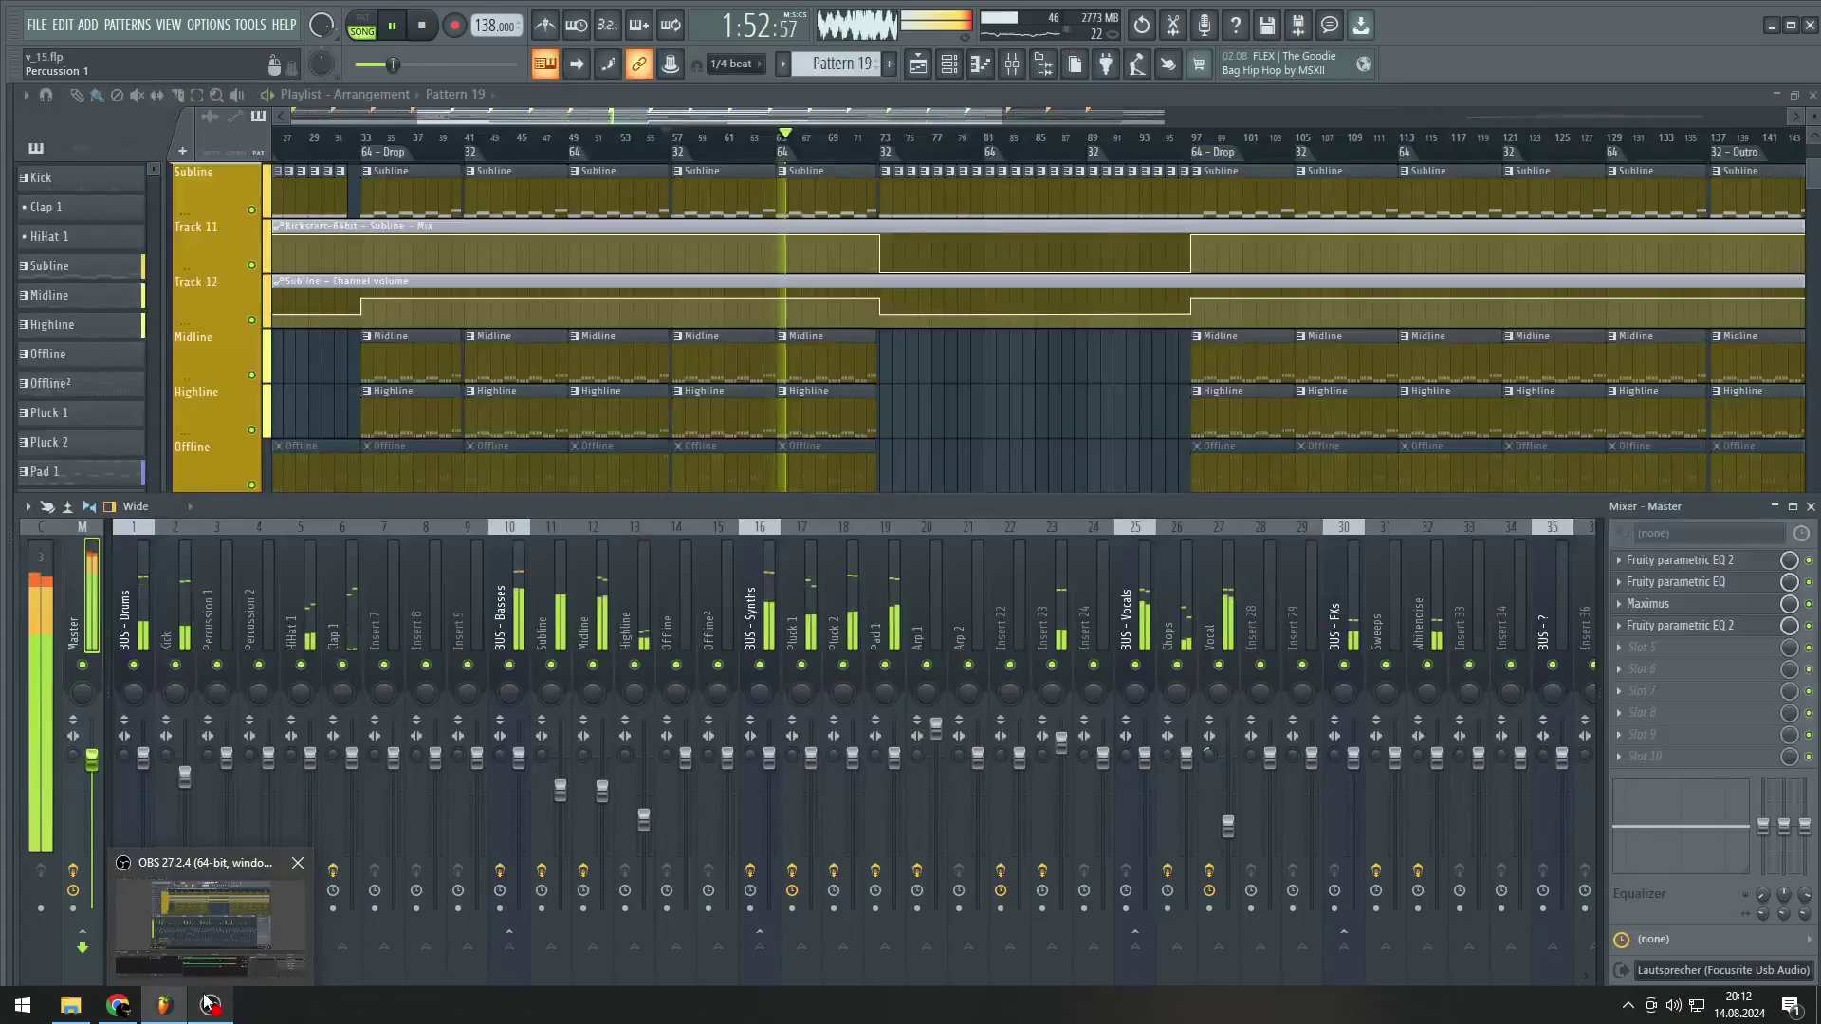
left_click(205, 1002)
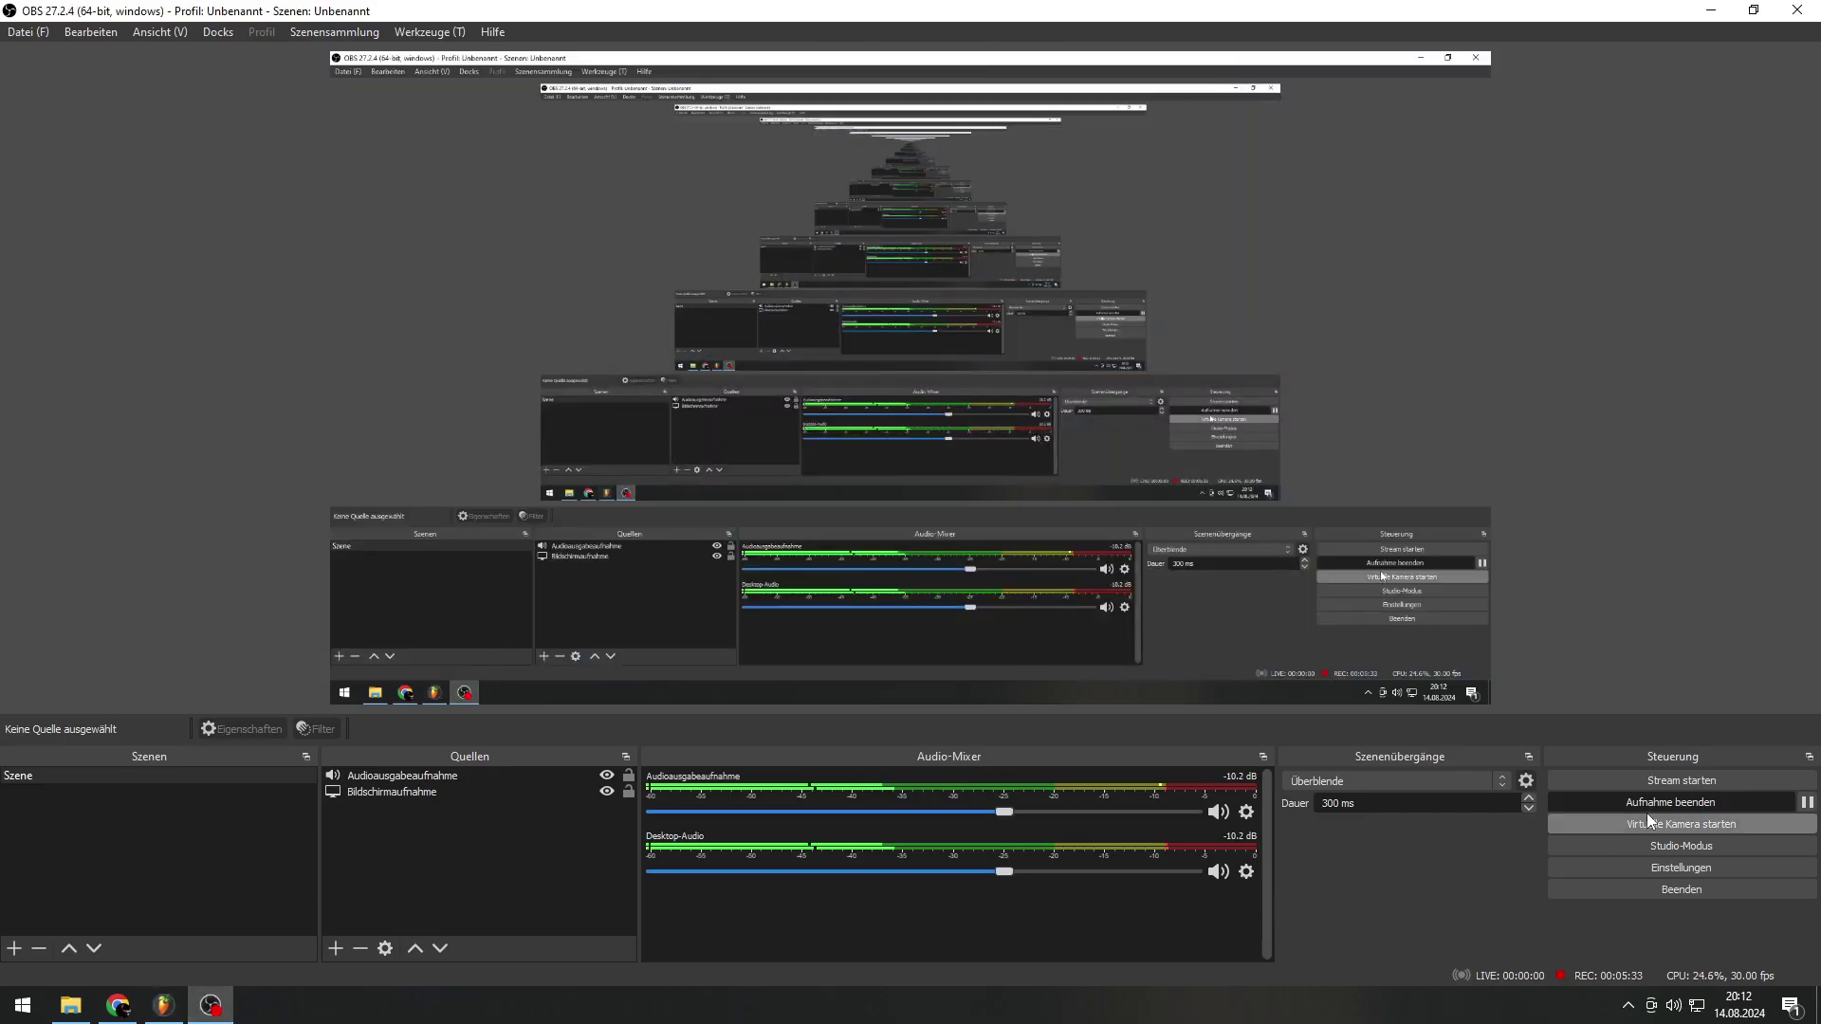